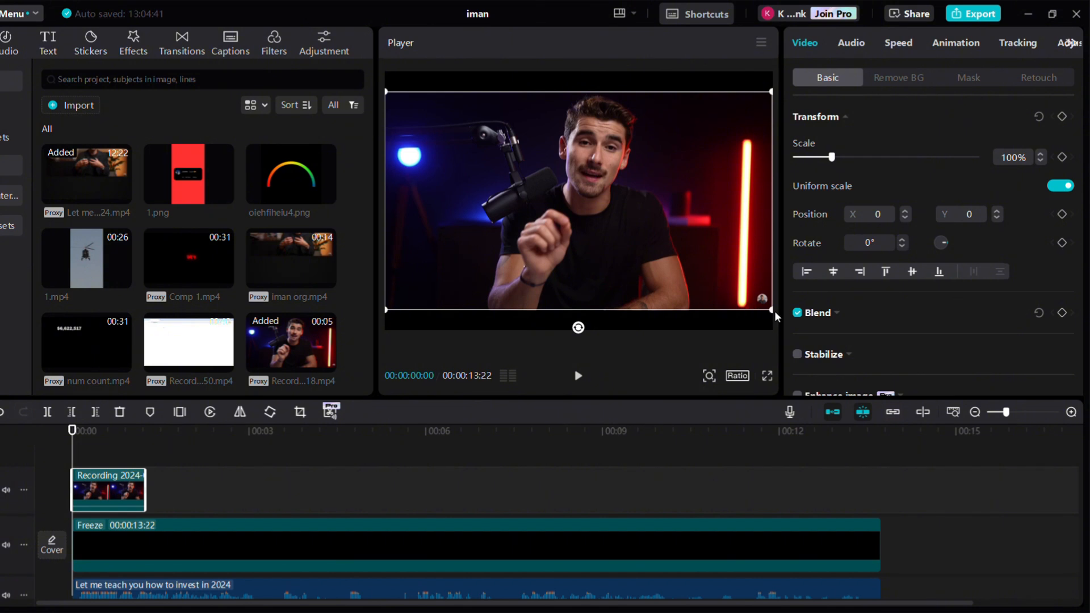
Scale the talking-head video down to about 82% and nudge it into place in the preview
drag(774, 311, 738, 290)
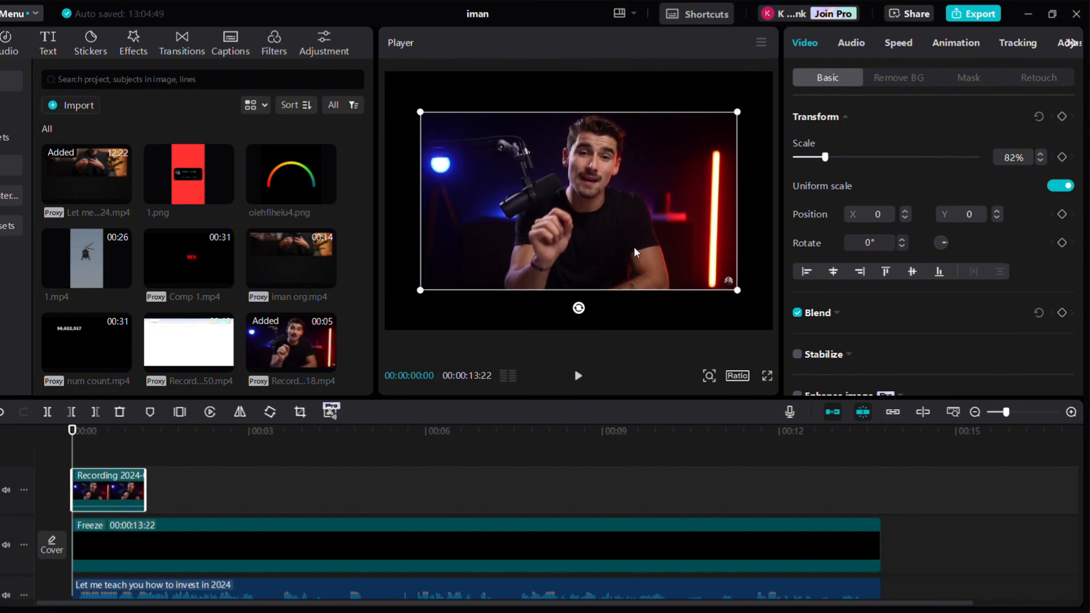
mouse_move(590, 195)
mouse_down()
mouse_move(591, 181)
mouse_move(595, 197)
mouse_up()
mouse_move(680, 171)
mouse_down()
mouse_move(663, 172)
mouse_move(672, 172)
mouse_up()
Apply a Rectangle mask to the video, set its round corners to 5, and preview it full screen
click(959, 85)
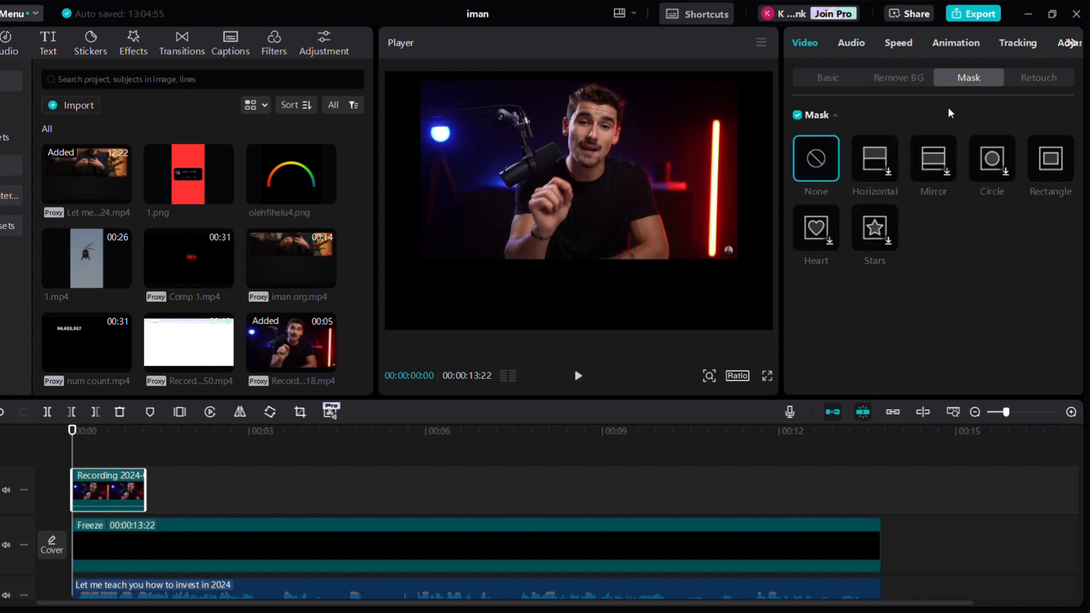
click(1033, 169)
drag(663, 216, 735, 259)
scroll(957, 368, down, 2)
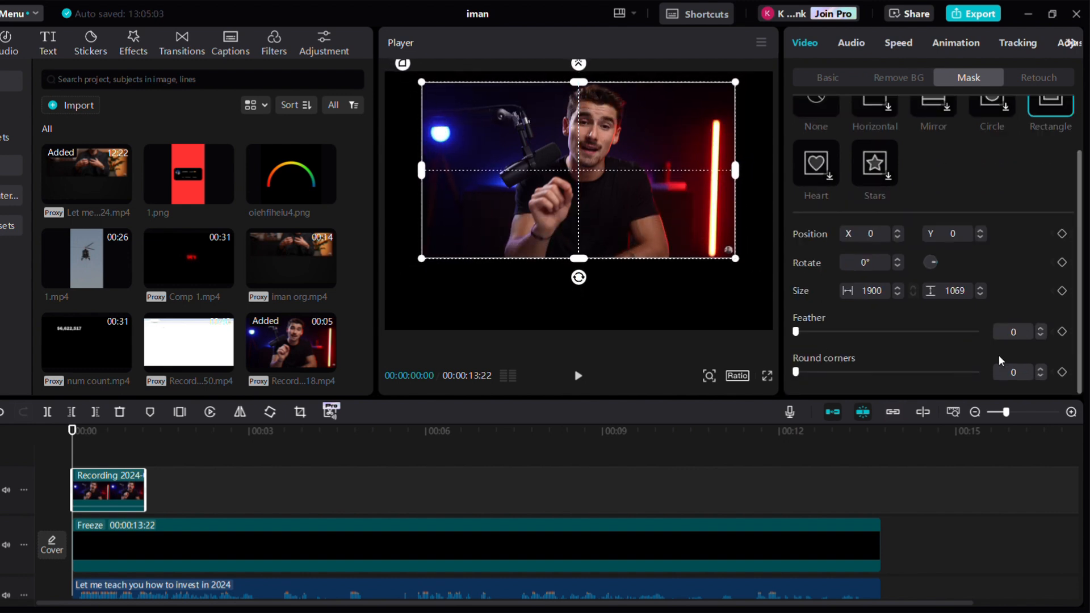
click(1030, 372)
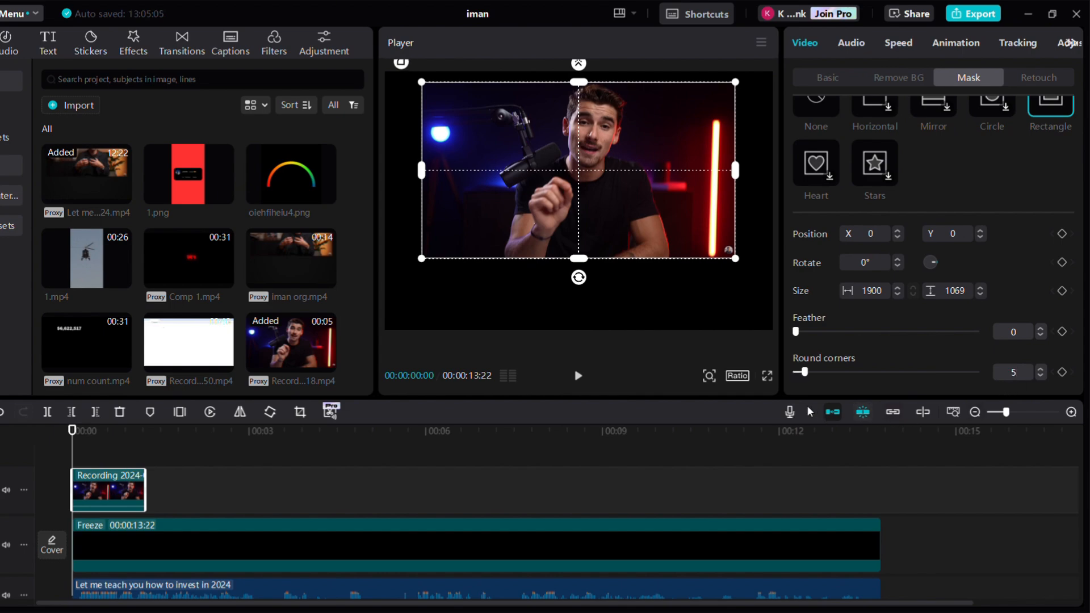
click(767, 376)
key(Escape)
Apply the Edge Glow video effect to the talking-head clip
click(134, 43)
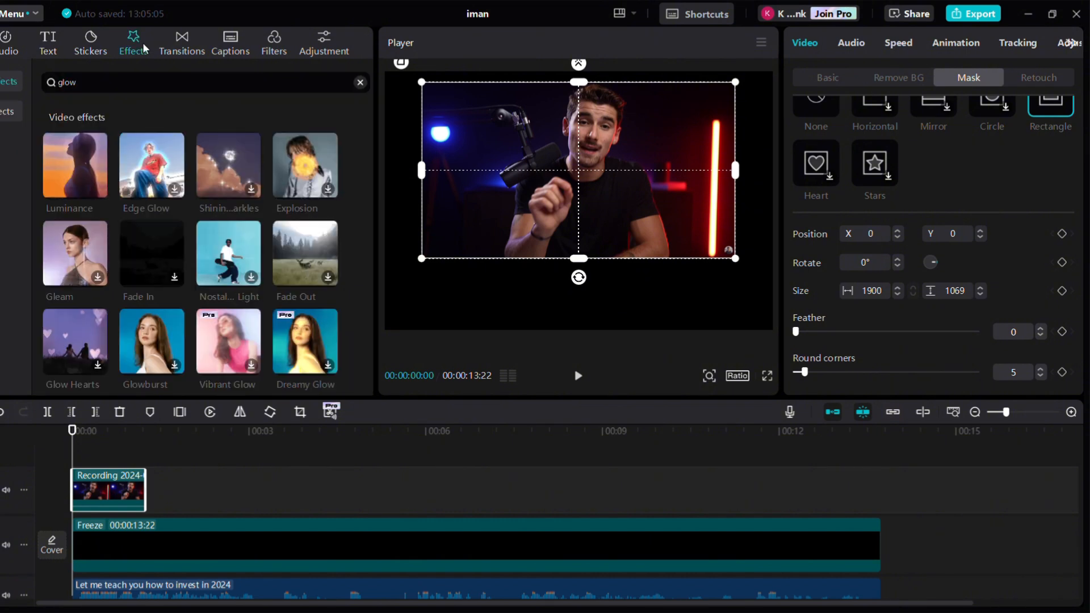
drag(152, 164, 103, 492)
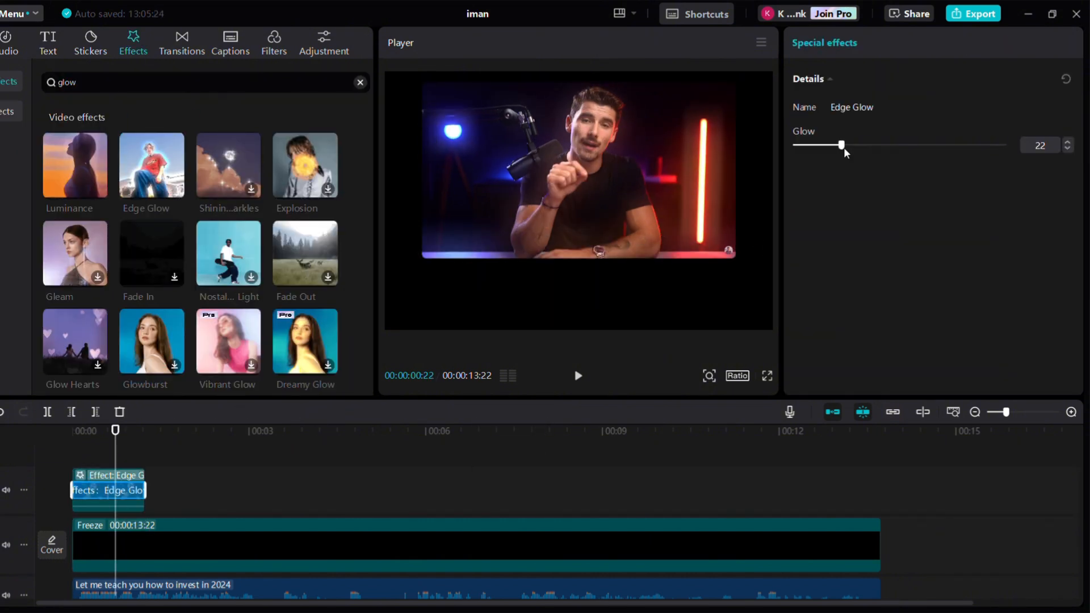
Keyframe the video's transform and move the video above the frame at the clip's start
click(132, 445)
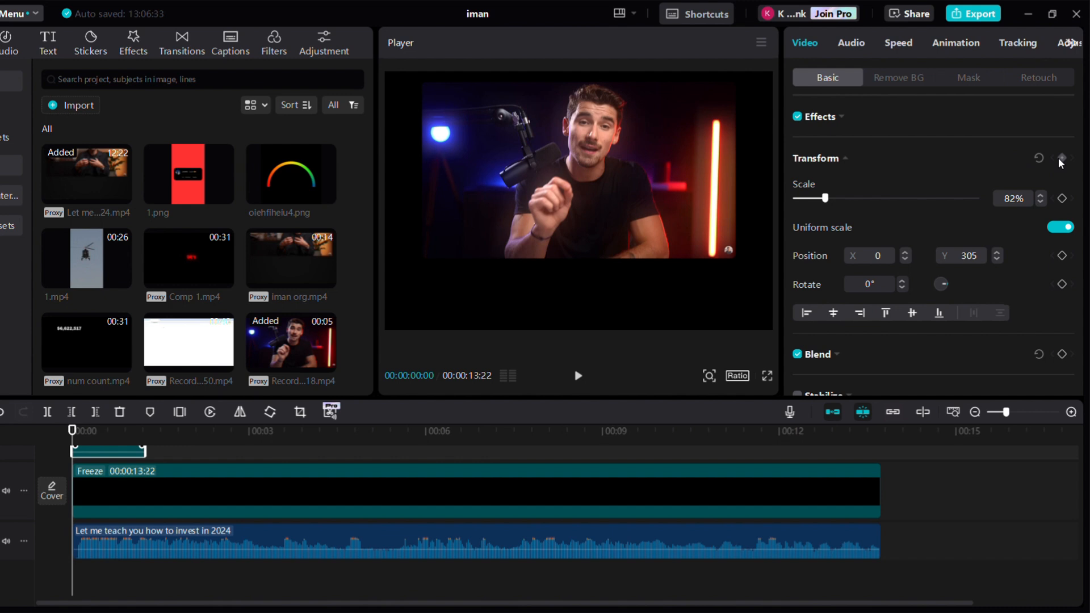
click(755, 247)
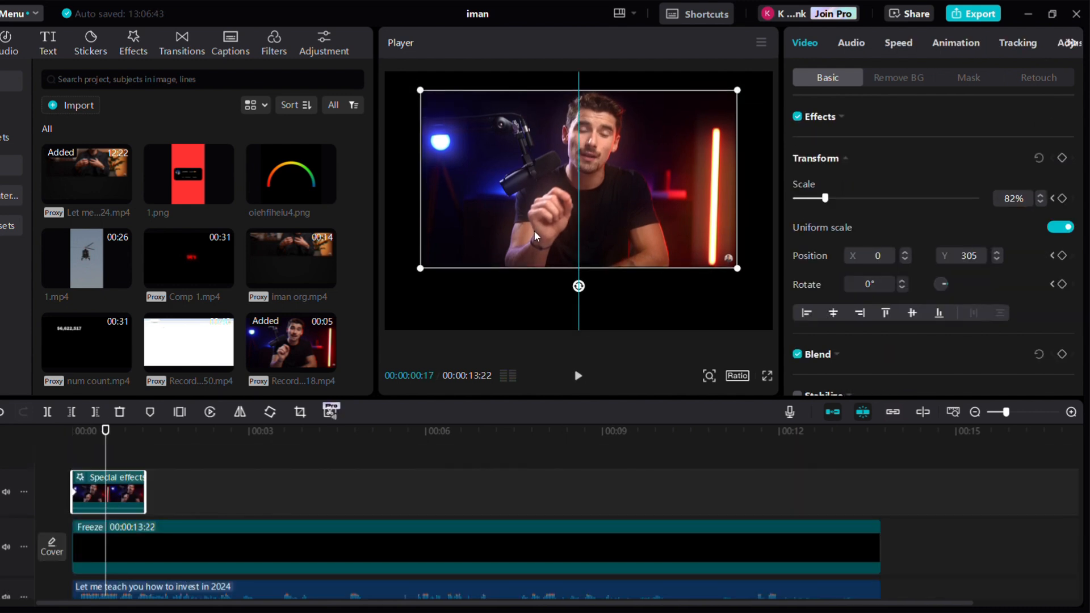
drag(584, 213, 579, 177)
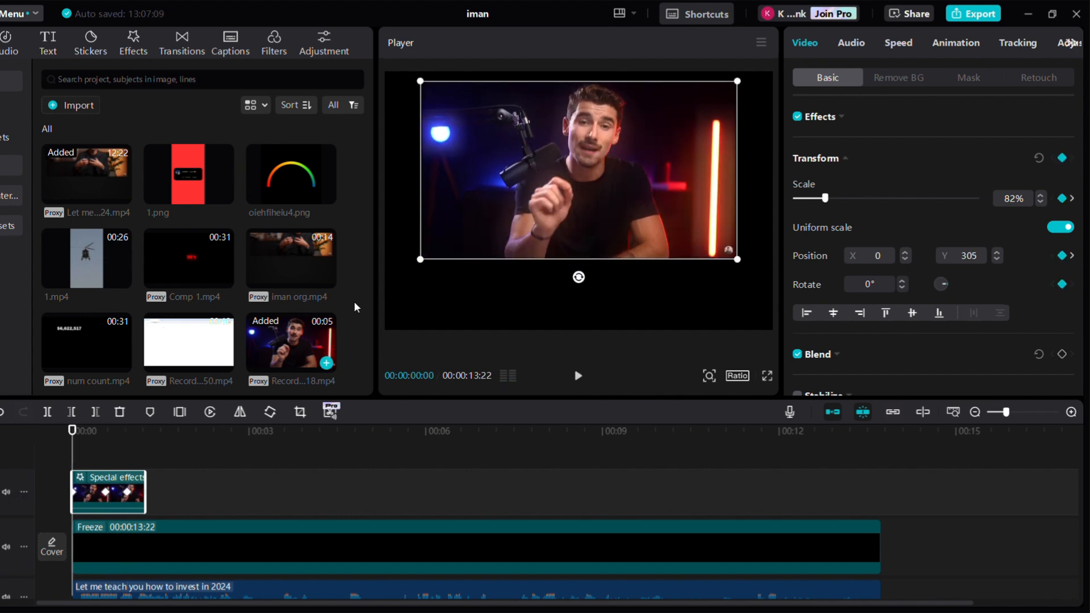
drag(557, 209, 559, 8)
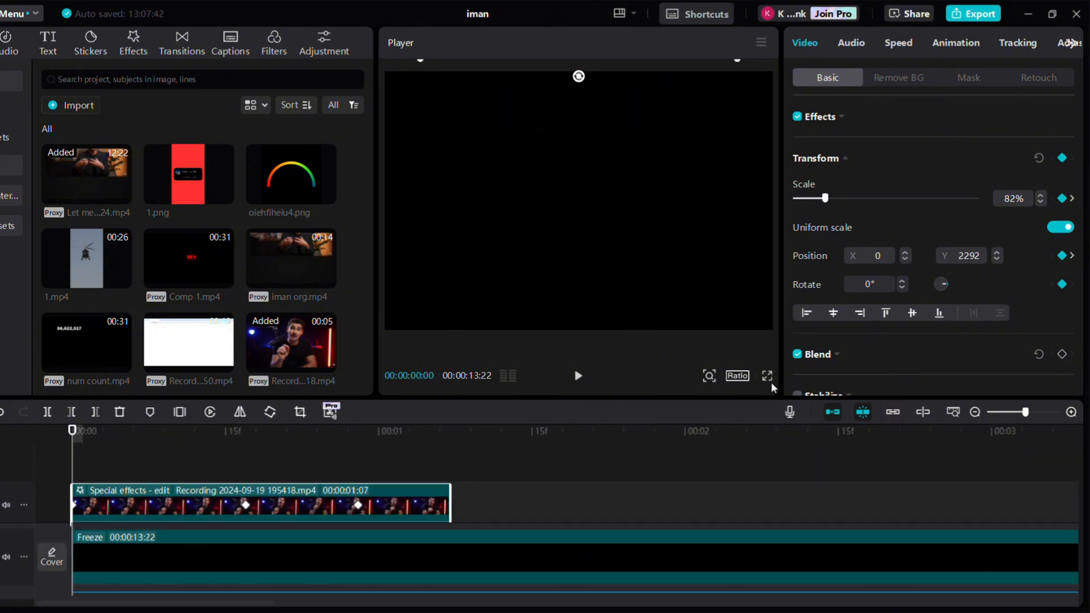
Play the animation back in full-screen preview
click(767, 376)
key(space)
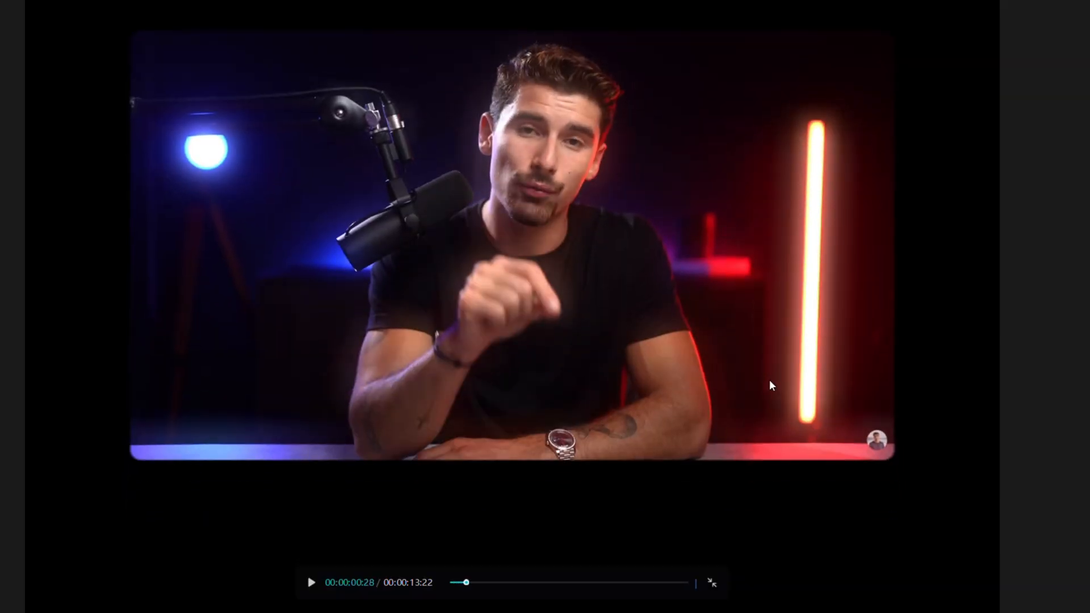
key(Escape)
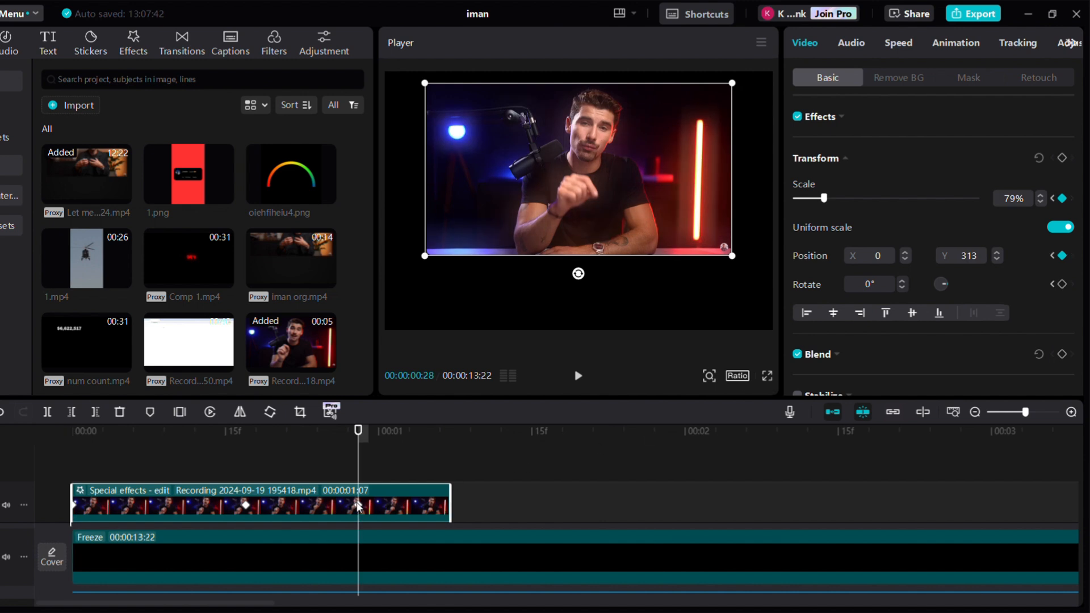
Drag the transform keyframes to new times along the talking-head clip
drag(355, 507, 410, 505)
click(389, 505)
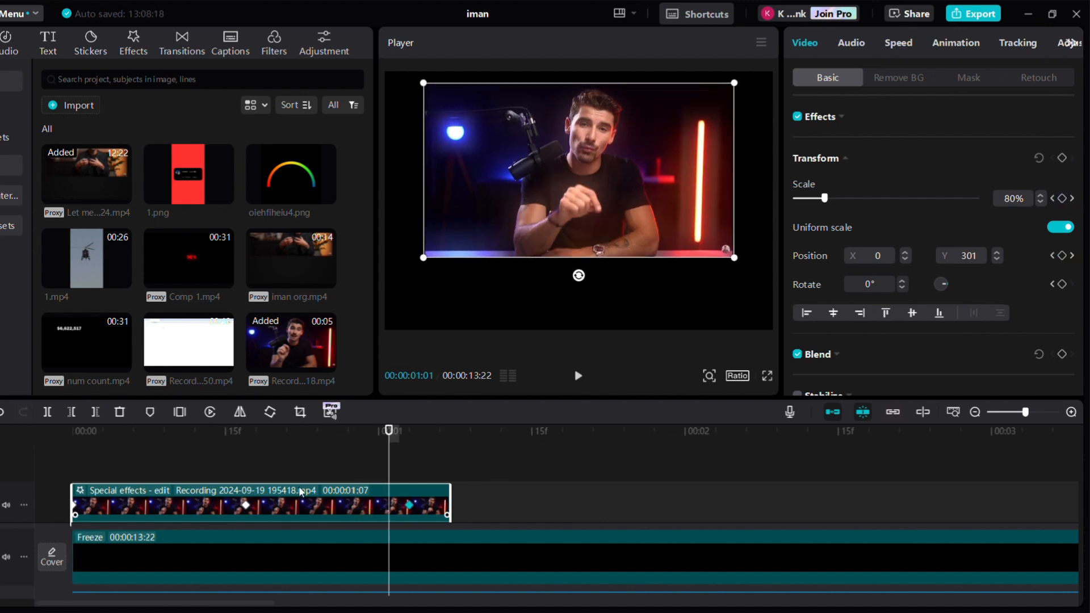
drag(250, 506, 307, 509)
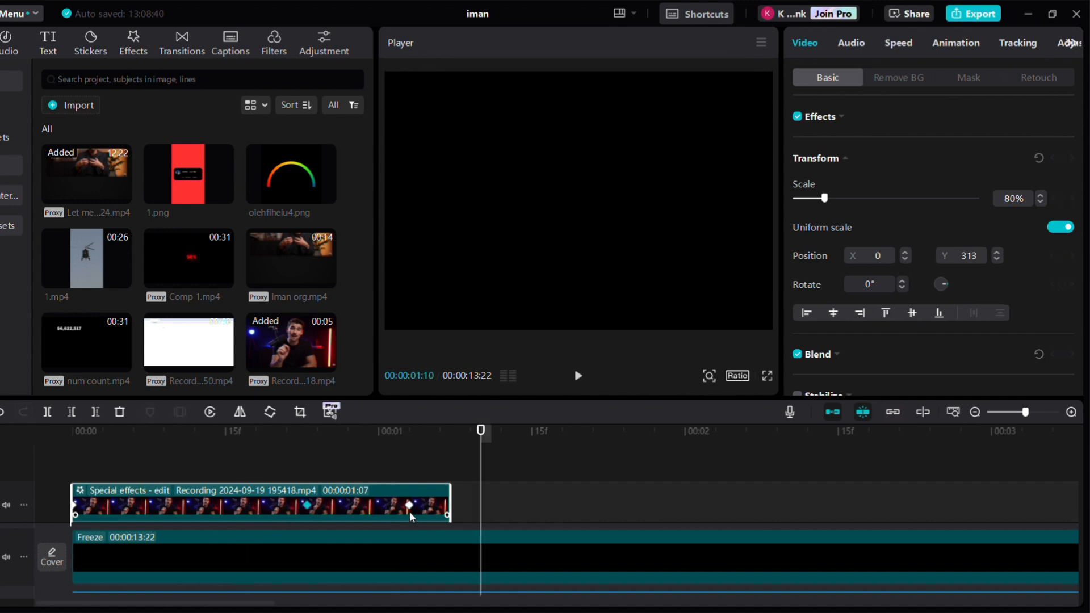
drag(411, 513, 444, 514)
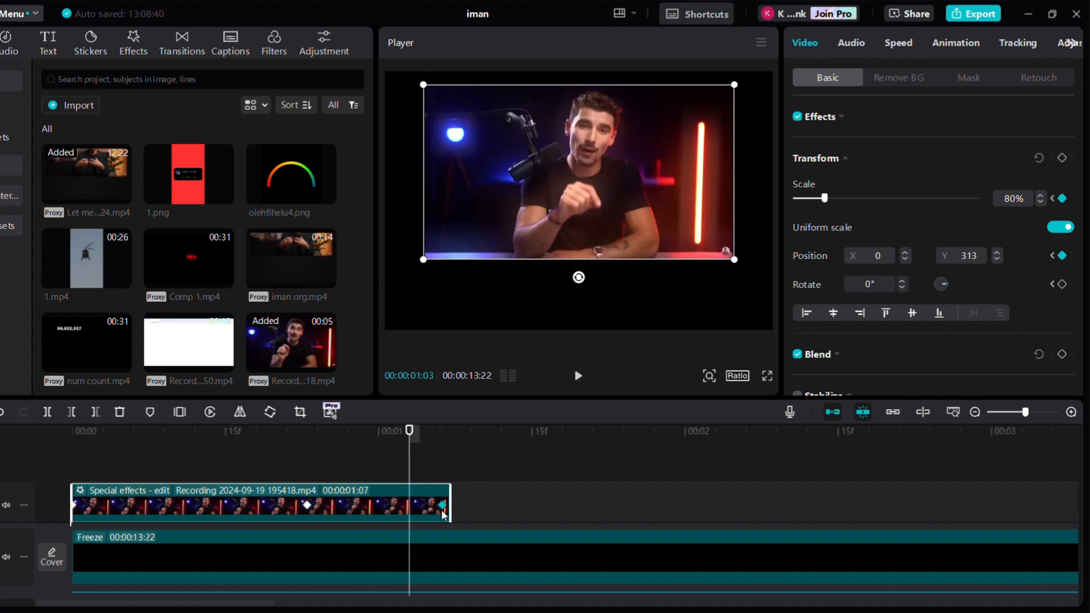
Return the playhead to the start and add the screenshot image to a track above the video
drag(408, 430, 52, 437)
scroll(93, 181, down, 5)
drag(94, 175, 73, 457)
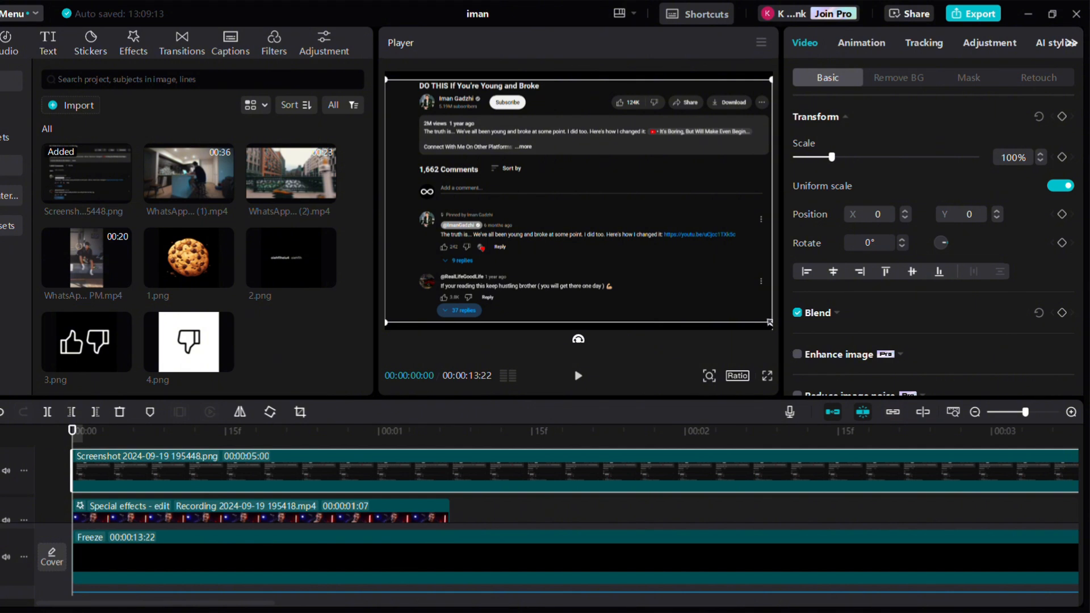
Scale the screenshot to about 88% and move it down toward the bottom of the frame
drag(770, 322, 740, 293)
drag(639, 238, 638, 315)
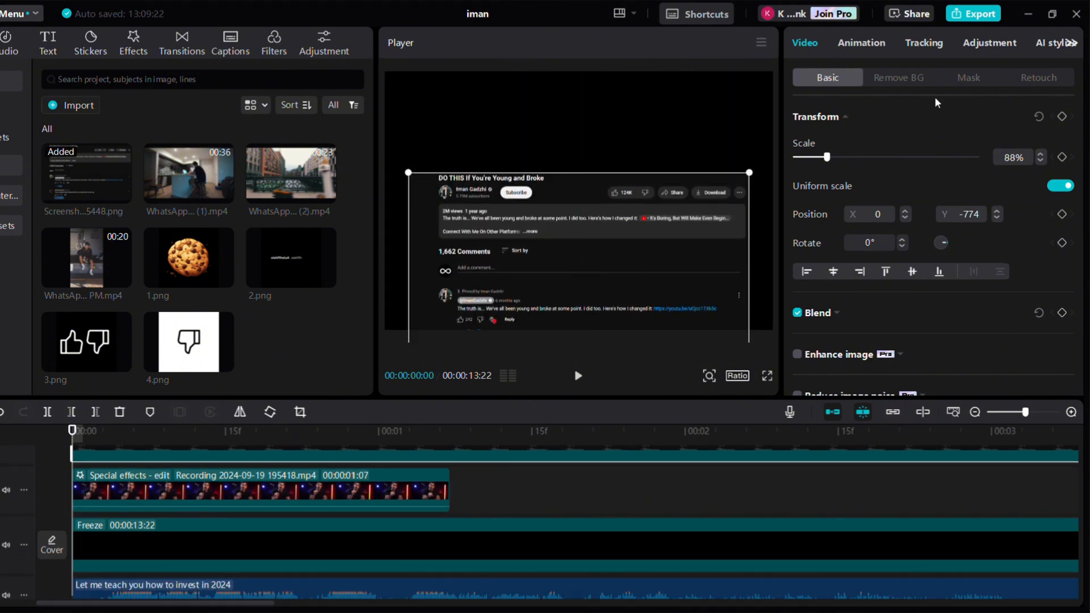
Apply a Rectangle mask to the screenshot, framing its title and comments header
click(960, 80)
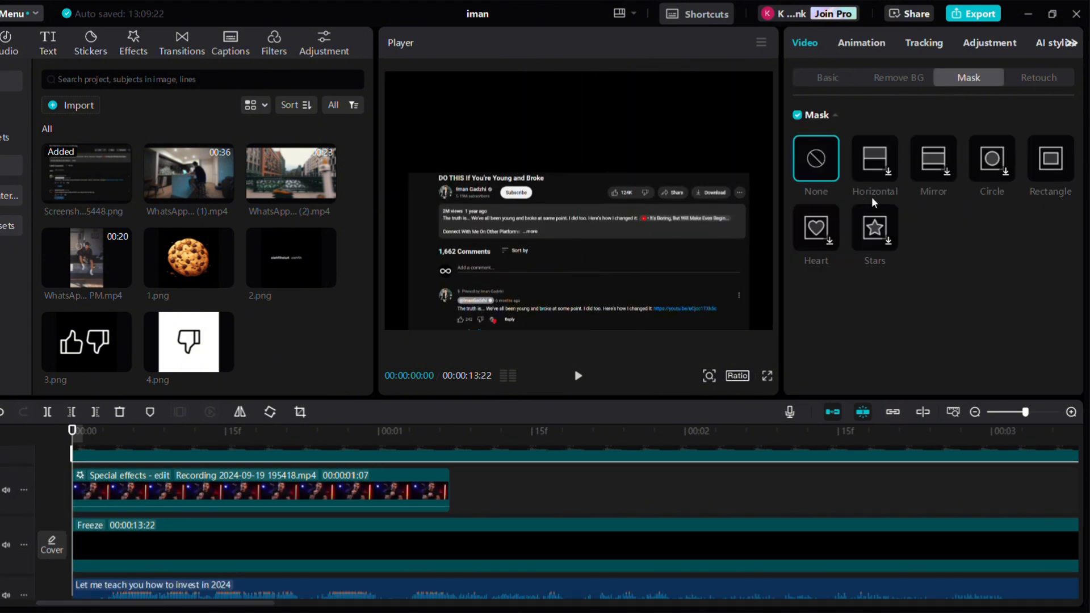
click(1051, 165)
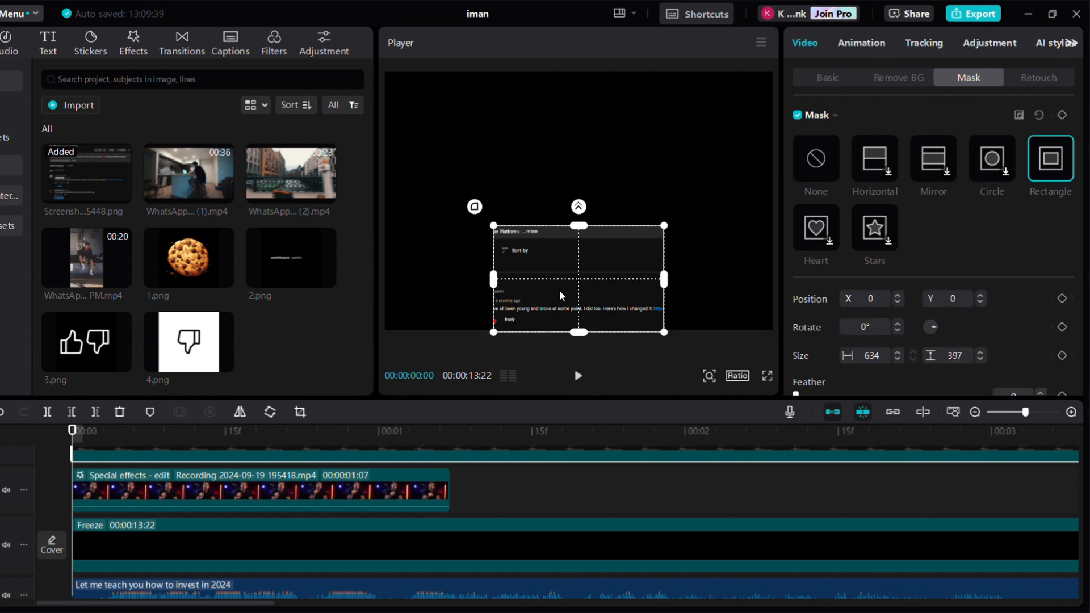
drag(560, 291, 562, 232)
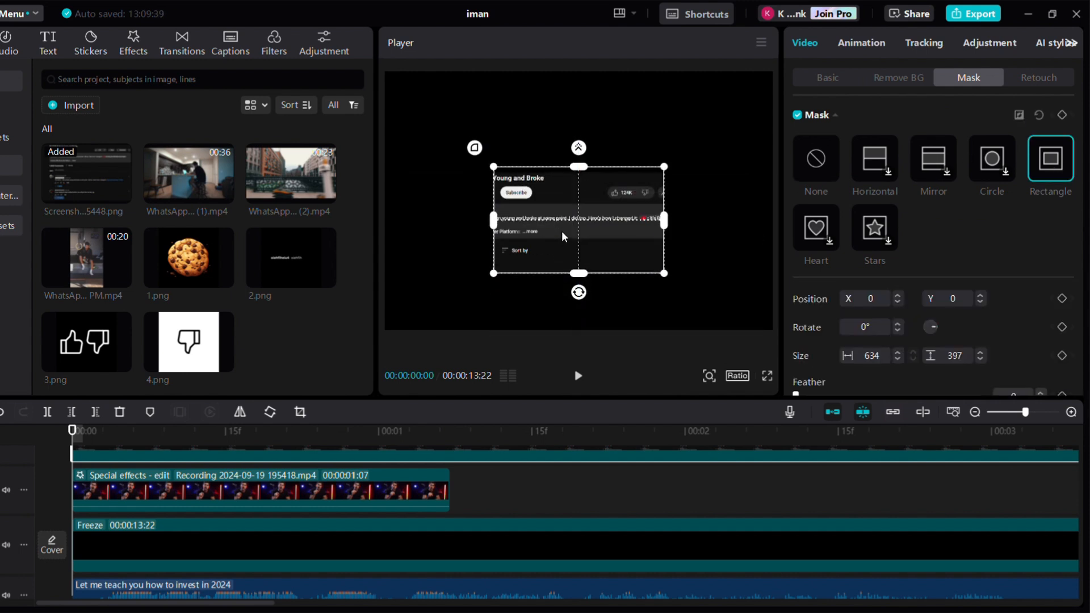
drag(669, 219, 741, 219)
scroll(1022, 378, down, 2)
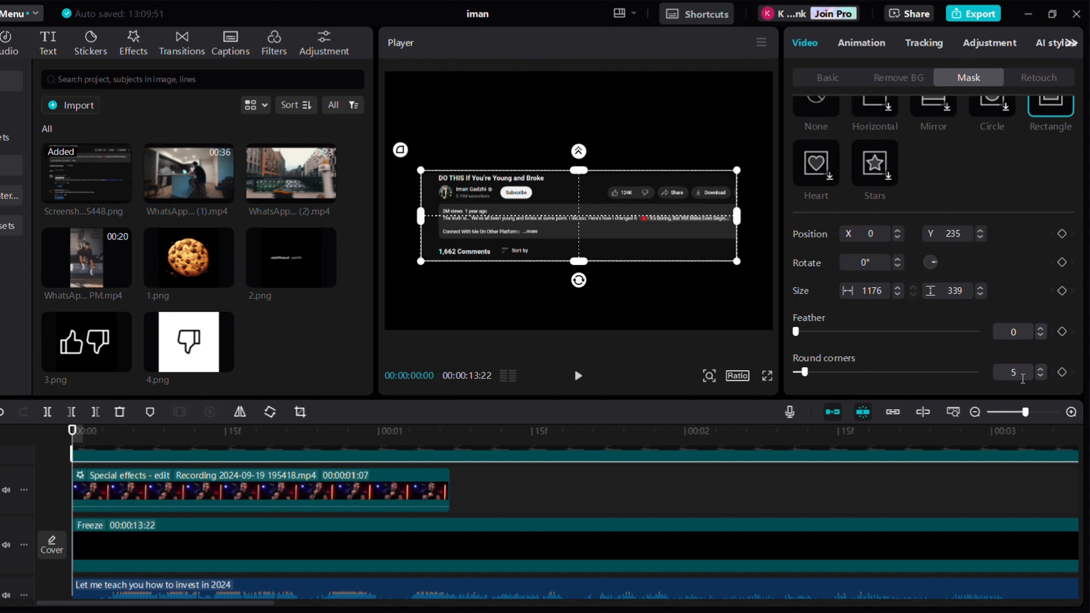
Move the masked screenshot lower in the frame
right_click(472, 488)
click(581, 278)
drag(582, 279, 574, 333)
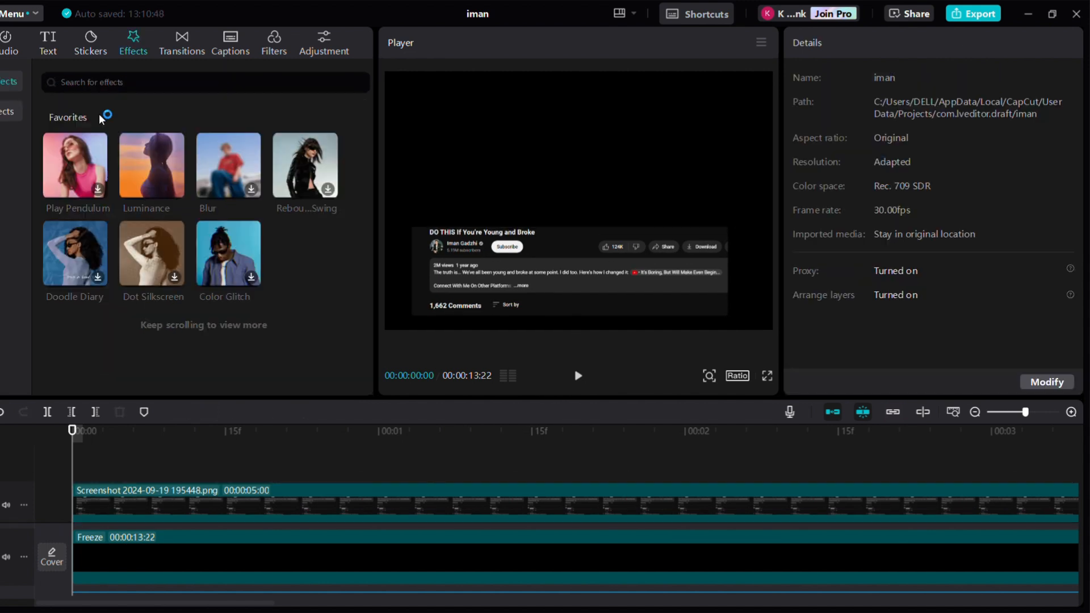
Search effects for "blur", apply Oblique Blur to the screenshot, and set its Blur and Rotate to 100
click(122, 82)
text(blur)
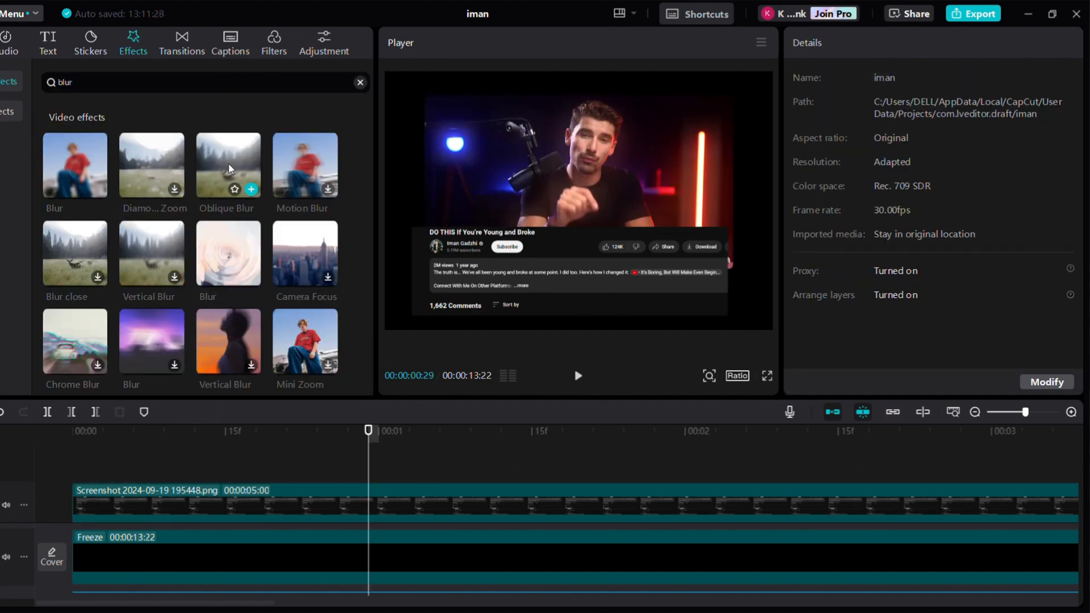
drag(228, 163, 111, 486)
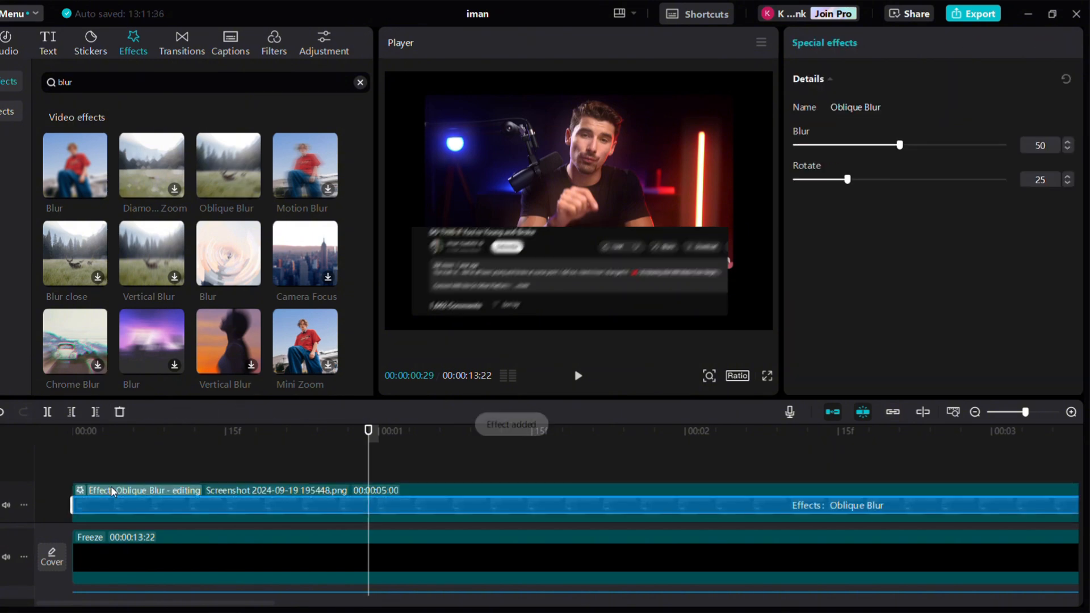
drag(900, 145, 1008, 146)
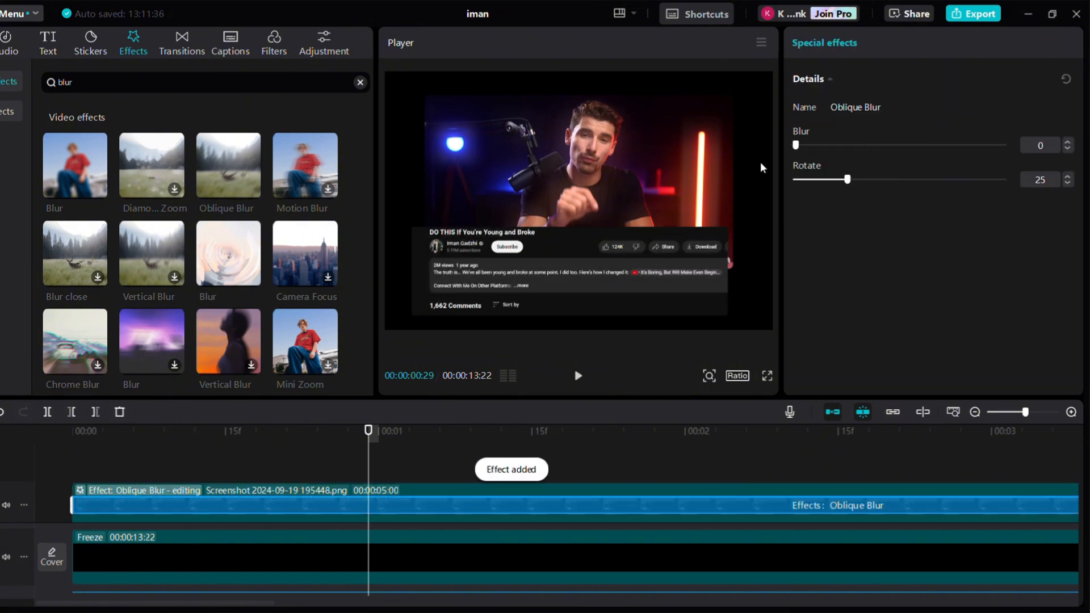
drag(853, 181, 1011, 183)
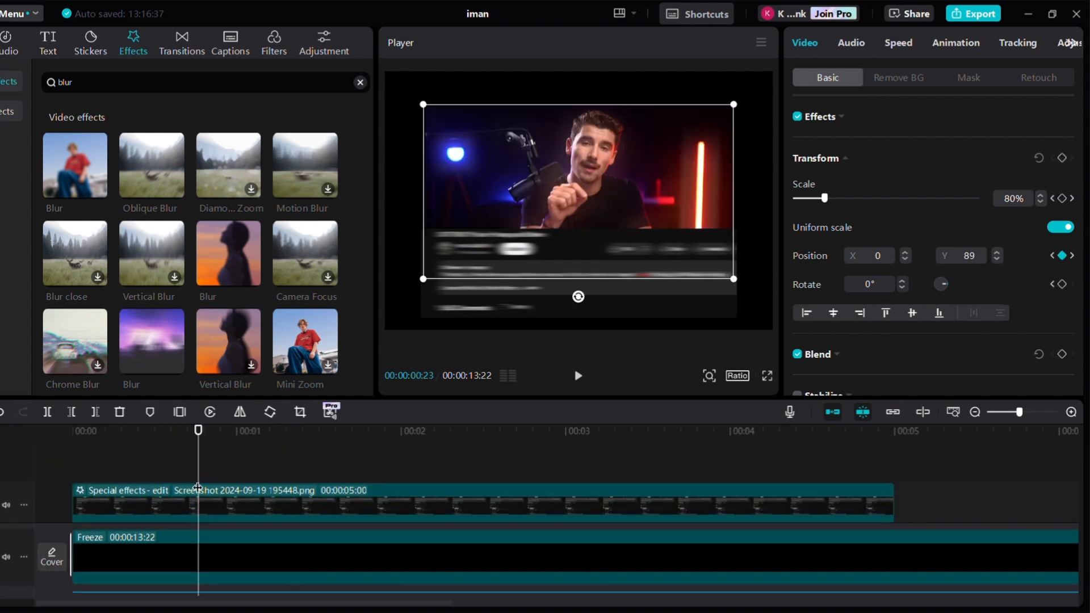
Scale the screenshot to 90%, move it lower, and add a transform keyframe at the current time
click(210, 510)
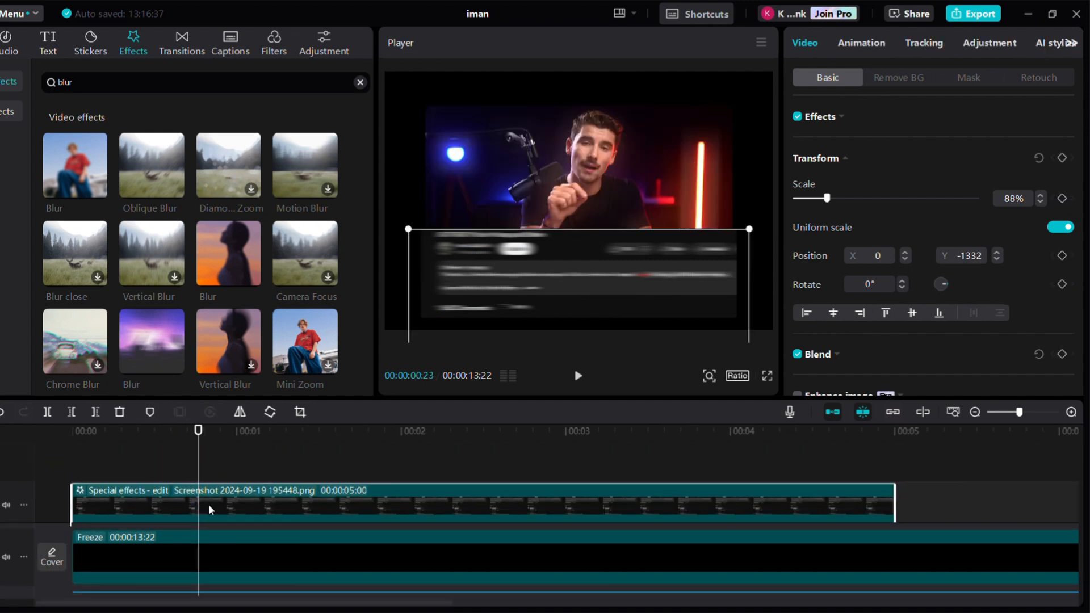
drag(648, 275, 647, 329)
drag(407, 290, 399, 288)
click(1062, 158)
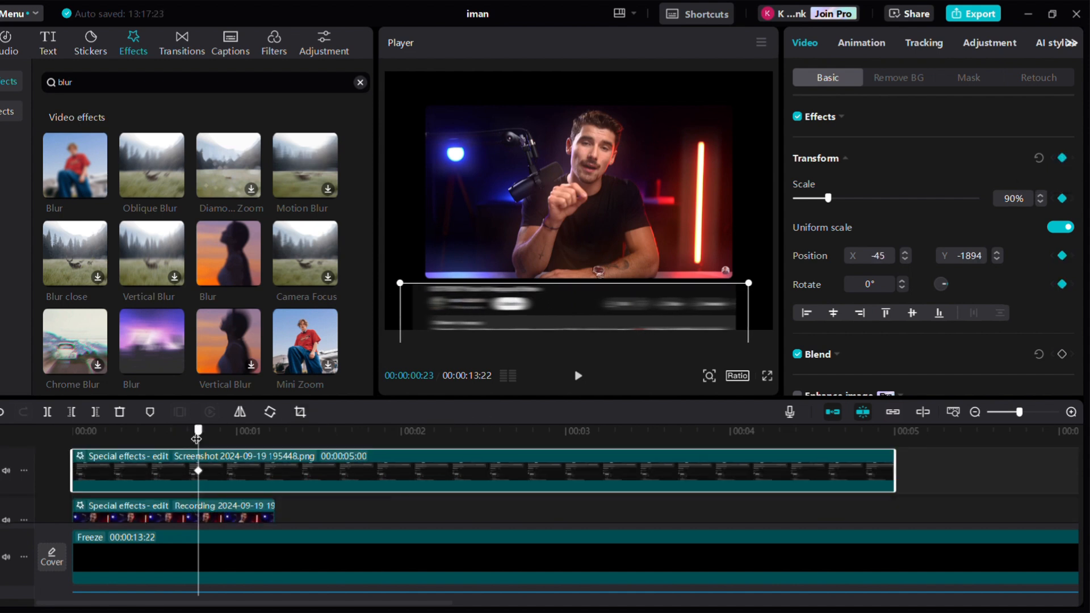
At 1:06, move the screenshot up to create a second position keyframe
key(Home)
drag(609, 306, 602, 357)
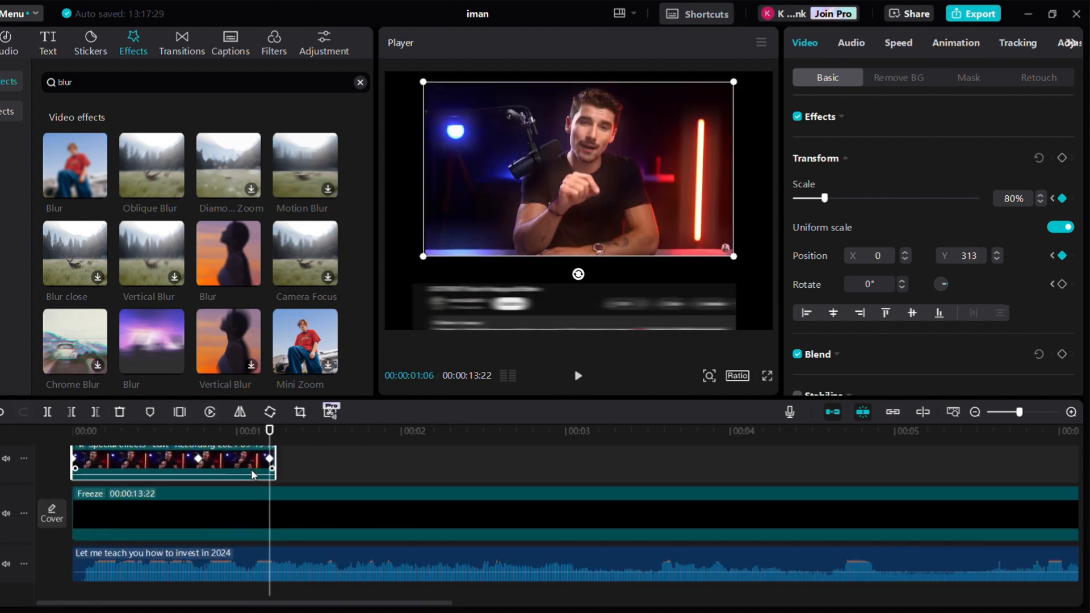
scroll(251, 471, up, 3)
click(252, 471)
drag(515, 310, 512, 285)
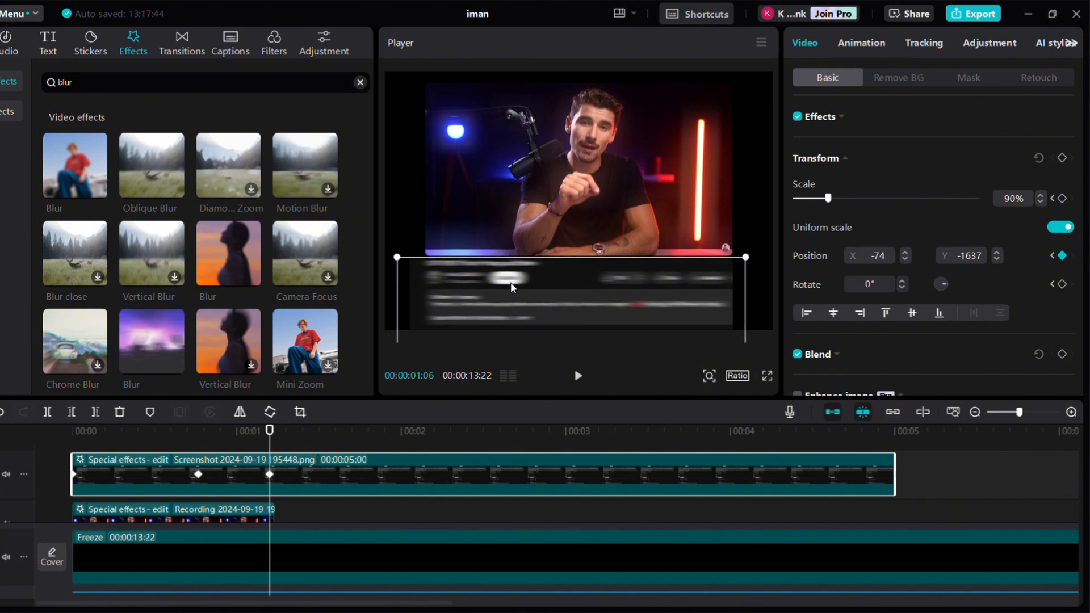
Open the screenshot's keyframe graph and apply an easing curve to both y keyframes
double_click(358, 455)
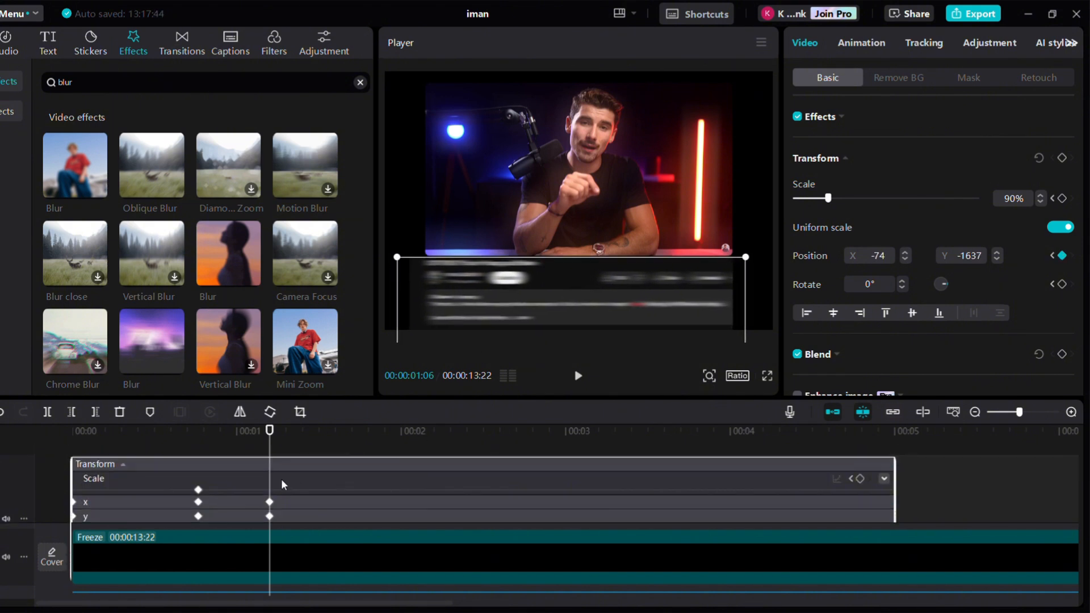
double_click(279, 501)
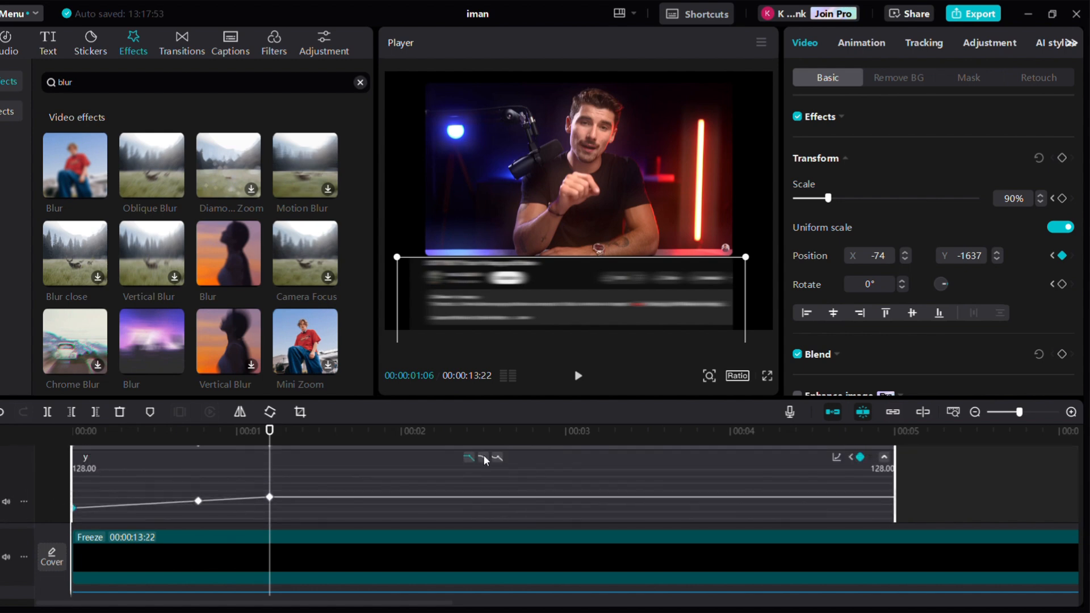
click(484, 458)
click(198, 501)
click(483, 458)
click(270, 497)
scroll(90, 485, up, 3)
double_click(96, 477)
Play the edit from the start in full-screen preview
click(74, 432)
click(767, 377)
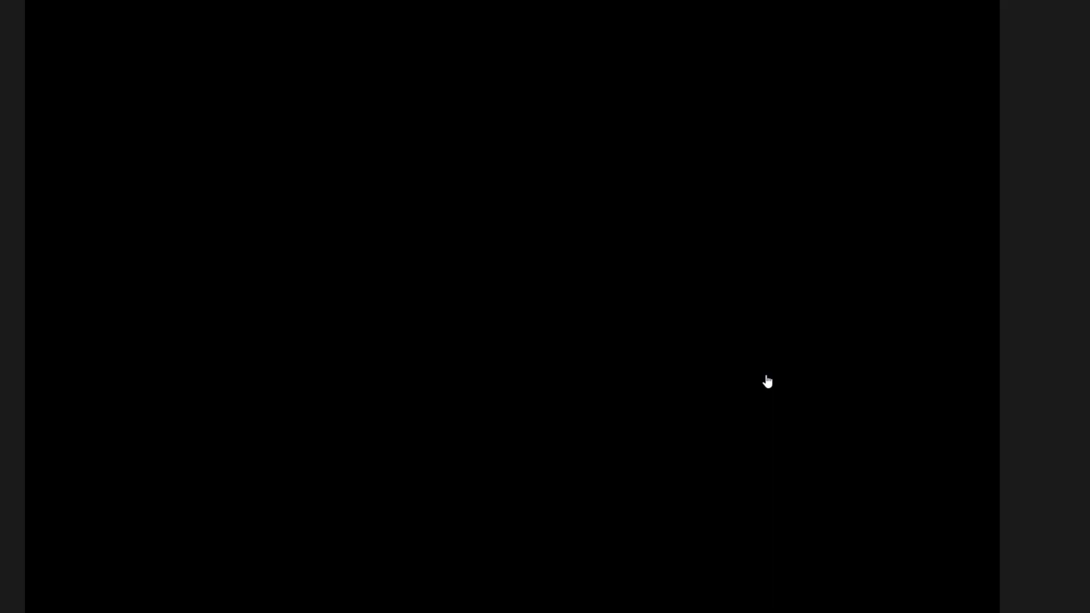
key(space)
key(space)
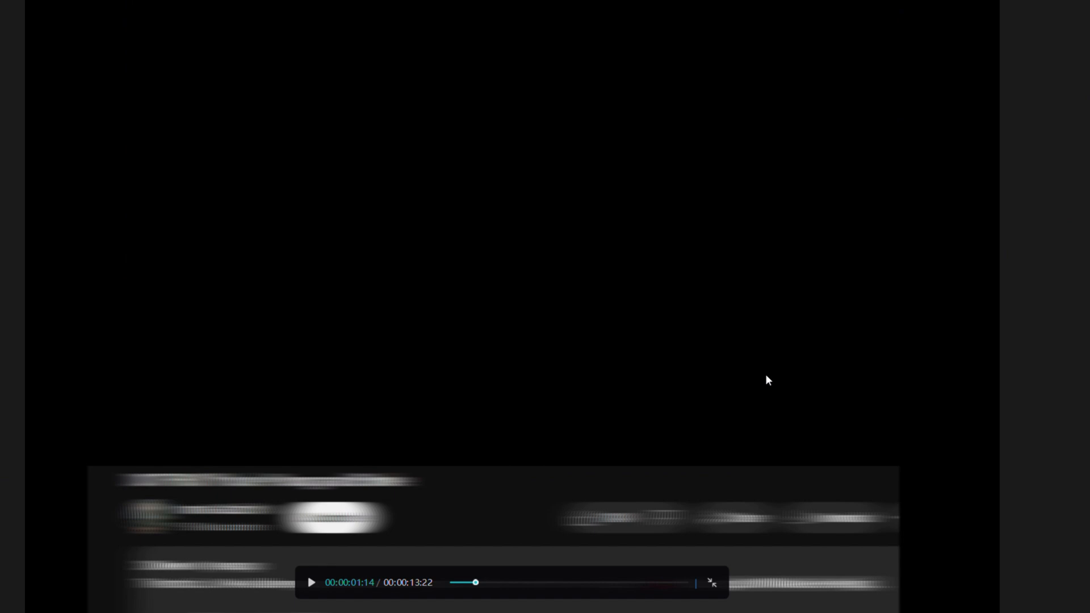
key(Escape)
scroll(537, 502, down, 5)
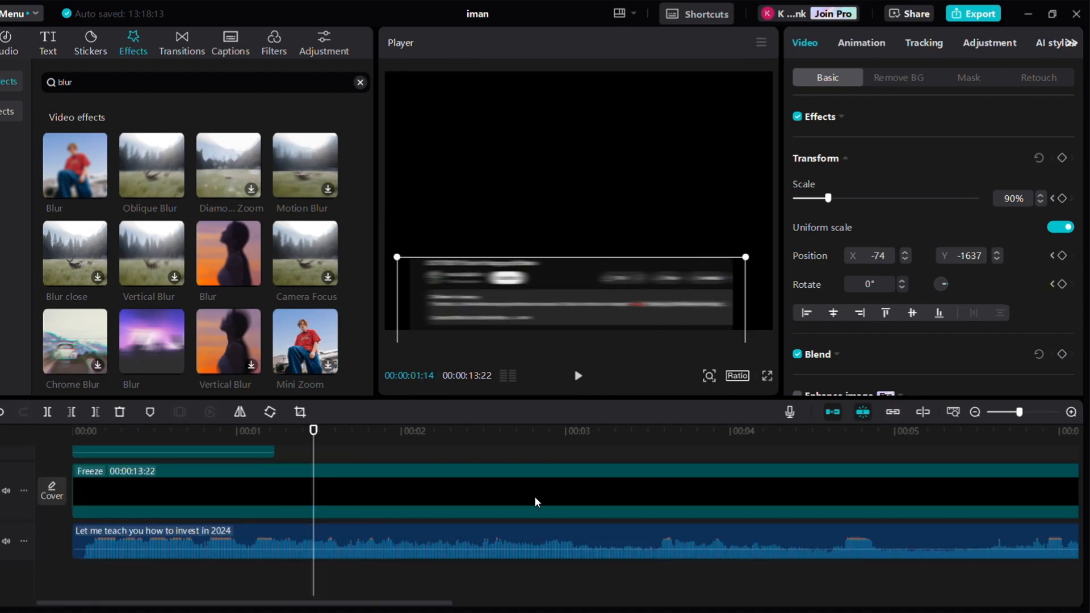
Slow the talking-head video clip to 0.6x speed
scroll(219, 477, up, 2)
click(179, 480)
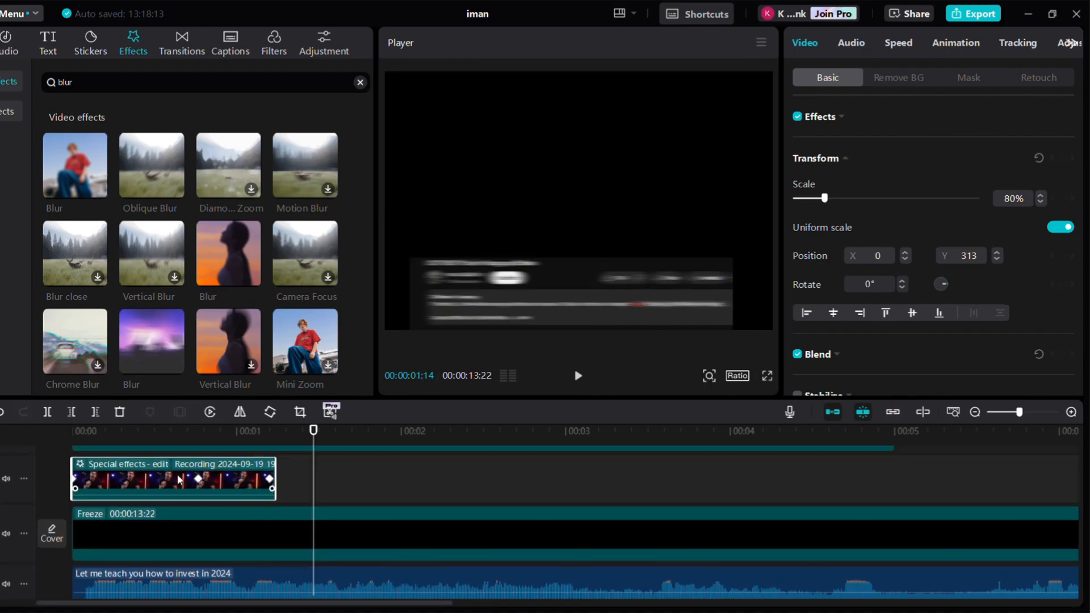
click(900, 44)
click(1069, 142)
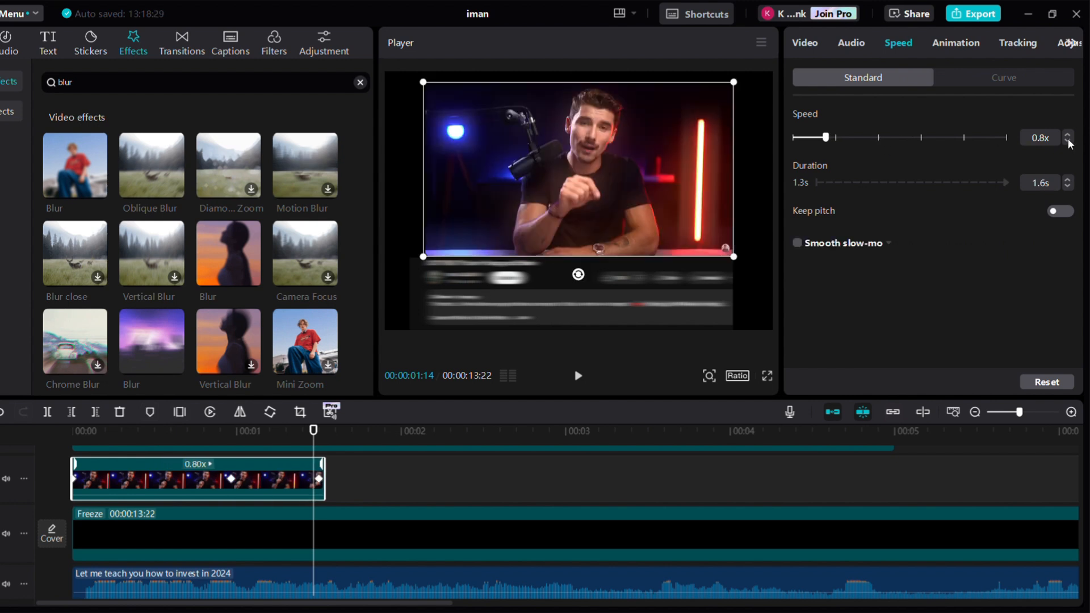
click(1069, 142)
click(1069, 142)
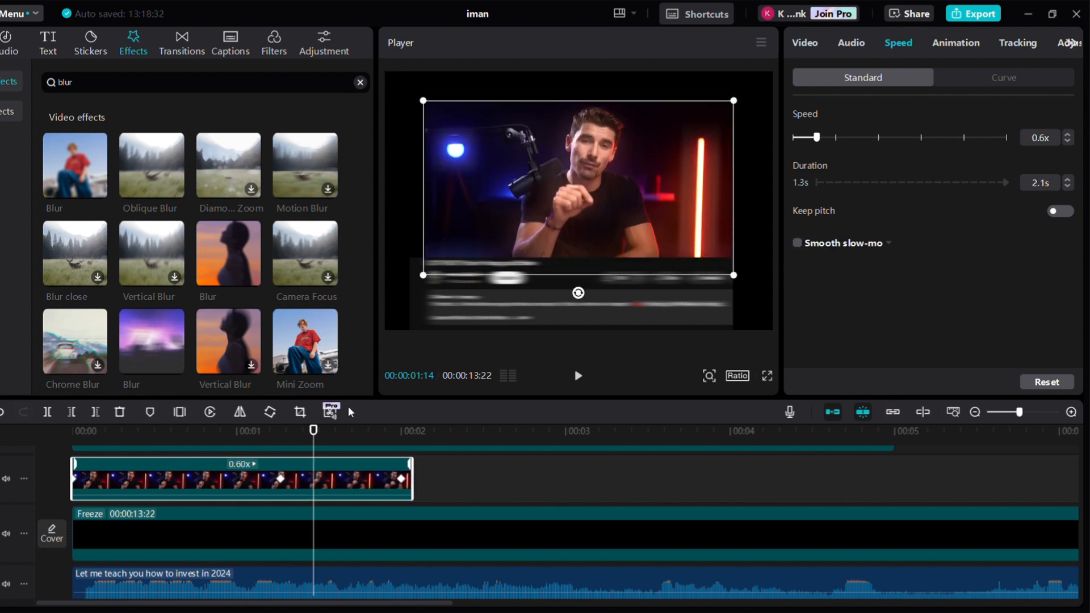
Play the edit from the start to preview the slowed clip
drag(313, 436, 16, 438)
key(space)
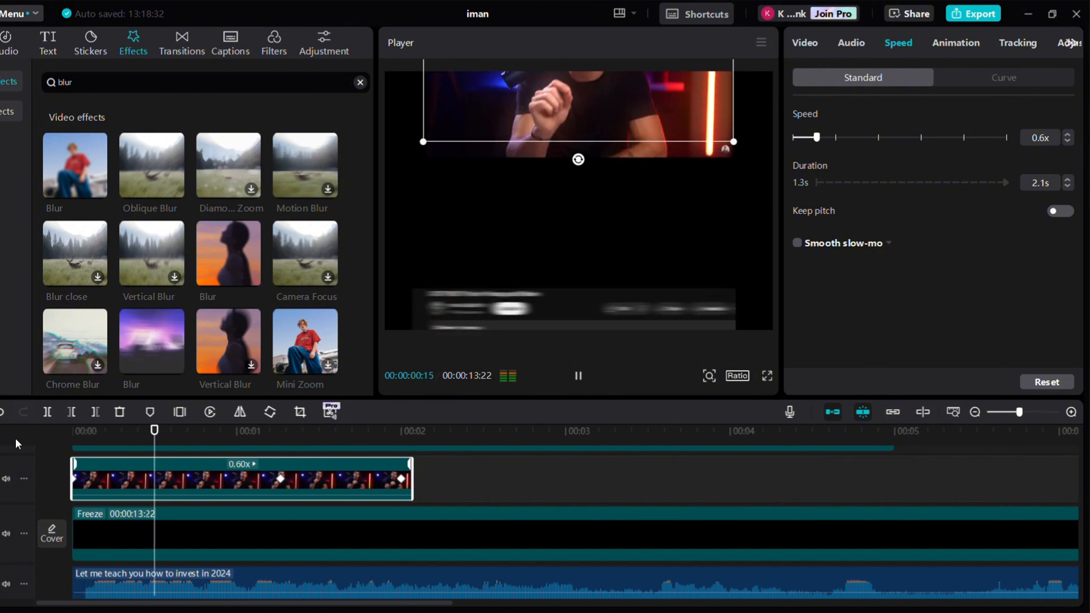
key(space)
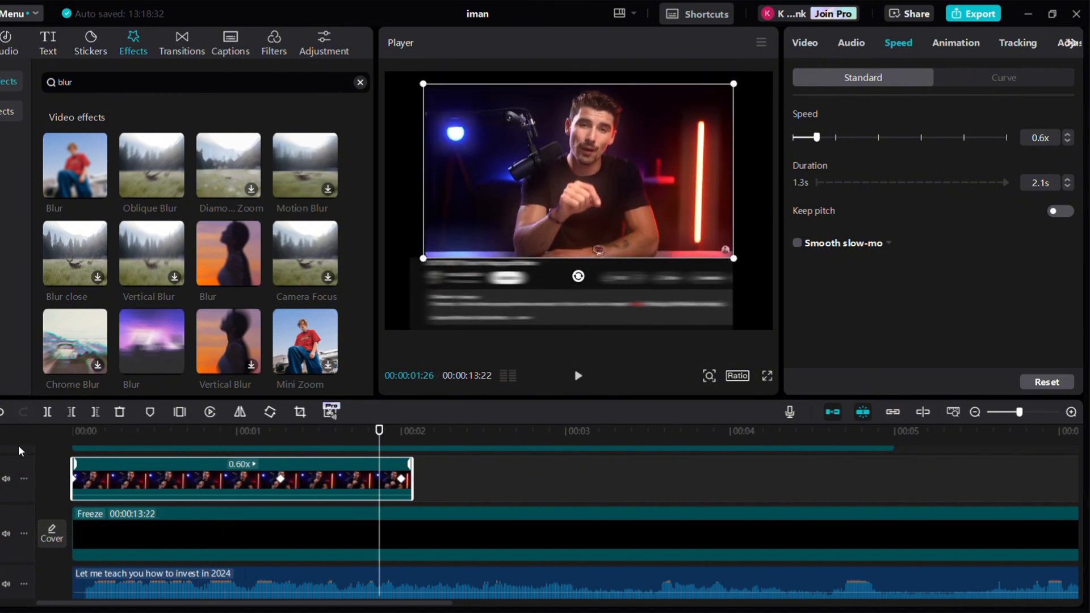
At 2:00, set the talking-head video's scale to 77% and add a keyframe
click(265, 516)
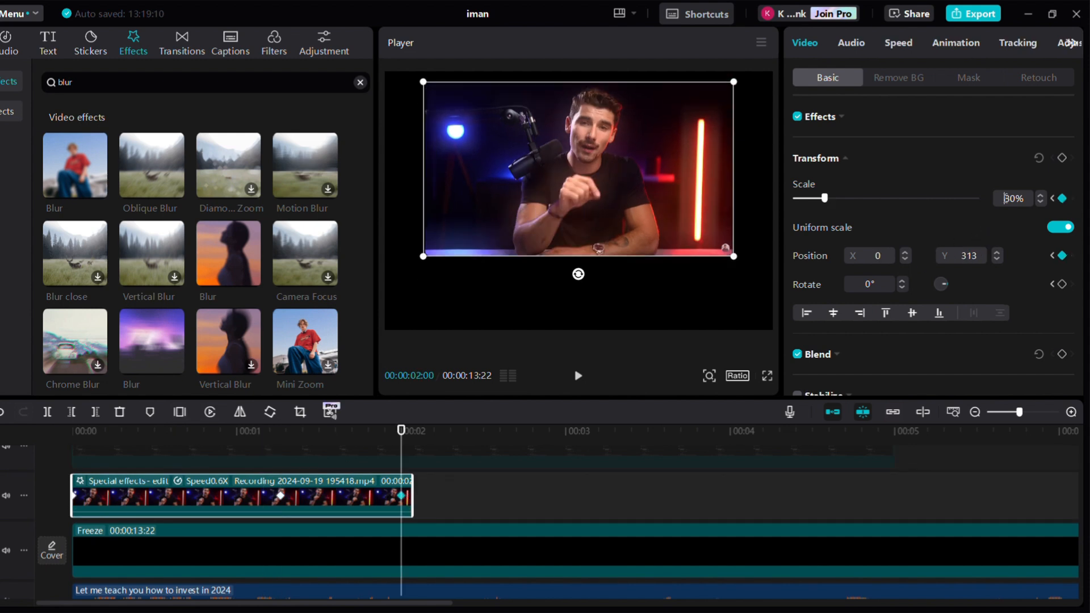
text(77)
key(Return)
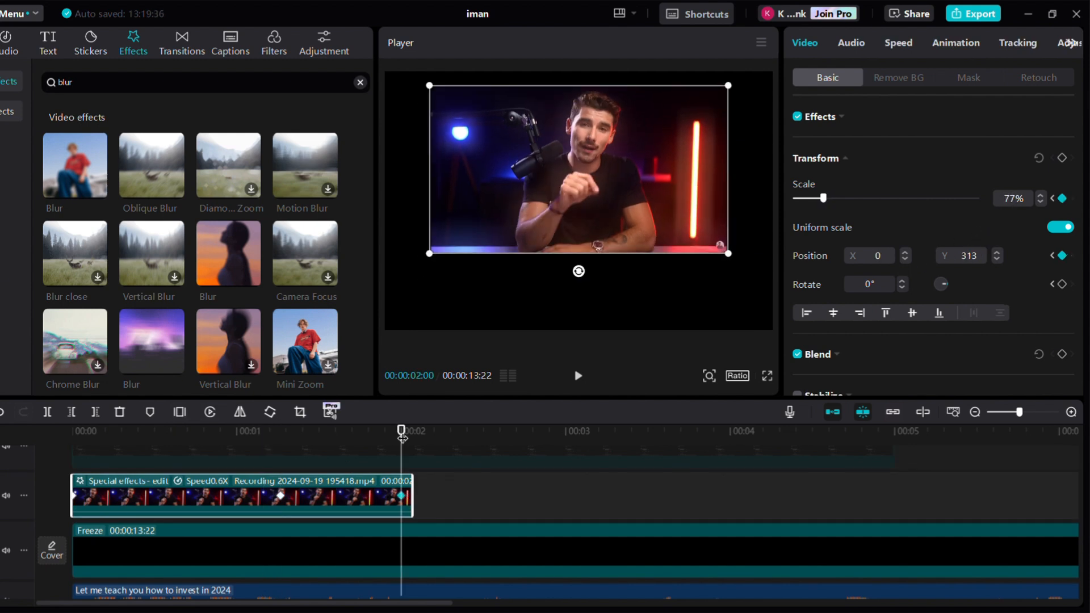
key(alt+k)
Go to the talking-head video's keyframe at 1:08 and set its scale to 80%
scroll(302, 547, up, 2)
click(353, 502)
click(1052, 198)
click(1062, 198)
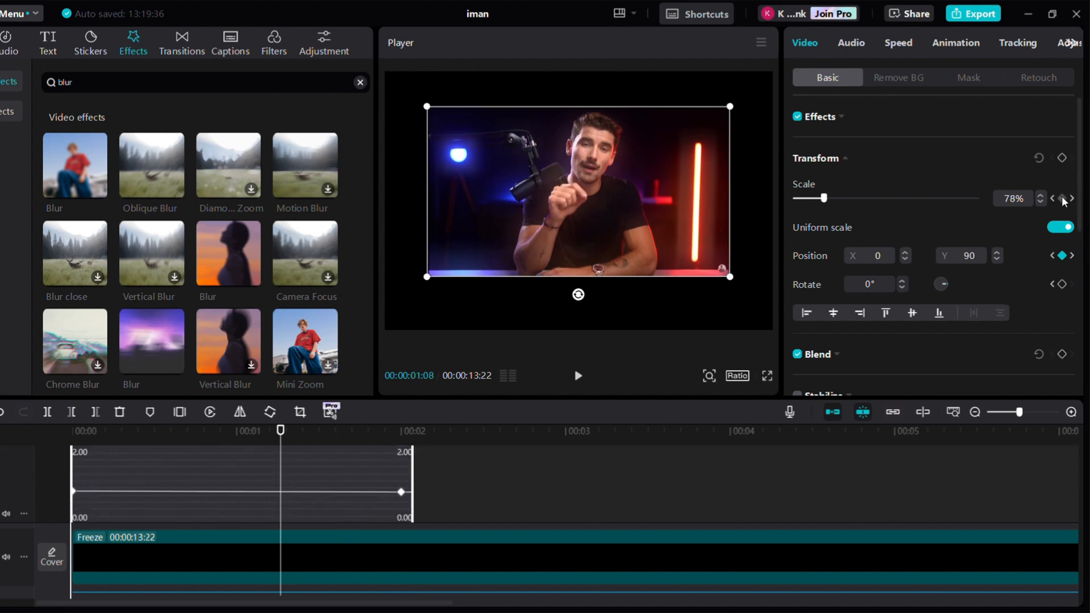
click(1012, 202)
text(8)
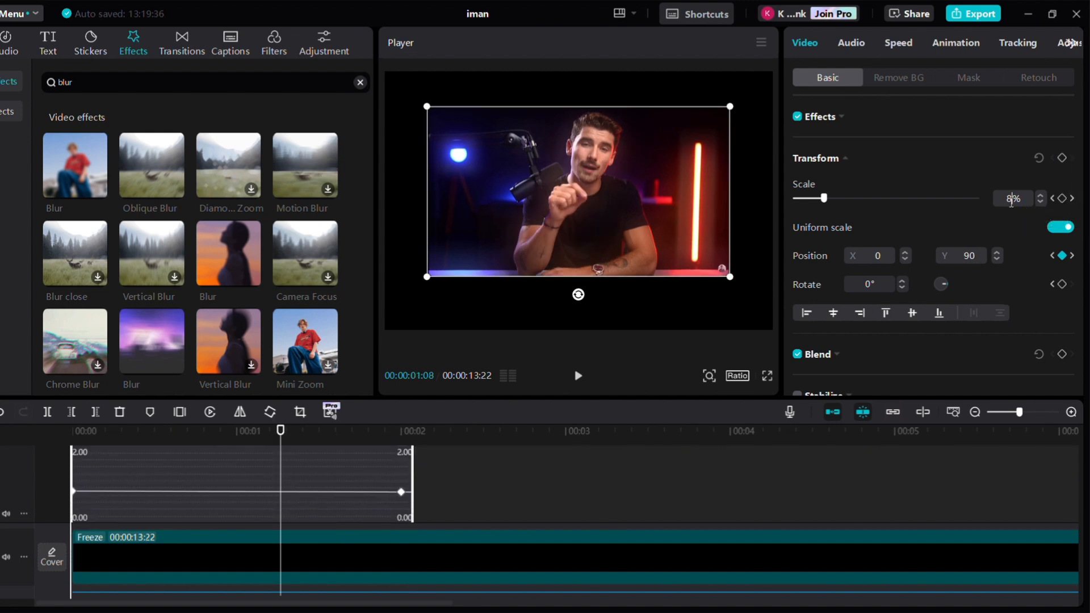
text(0)
key(Return)
Play the edit from the start to preview the scale animation
scroll(300, 548, up, 1)
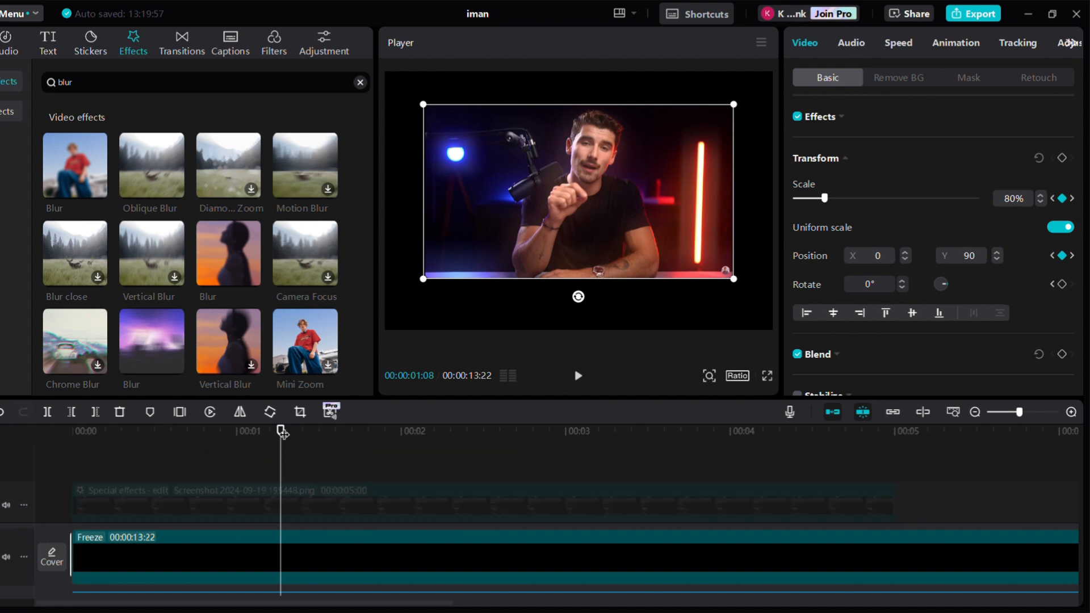
drag(280, 431, 72, 431)
key(space)
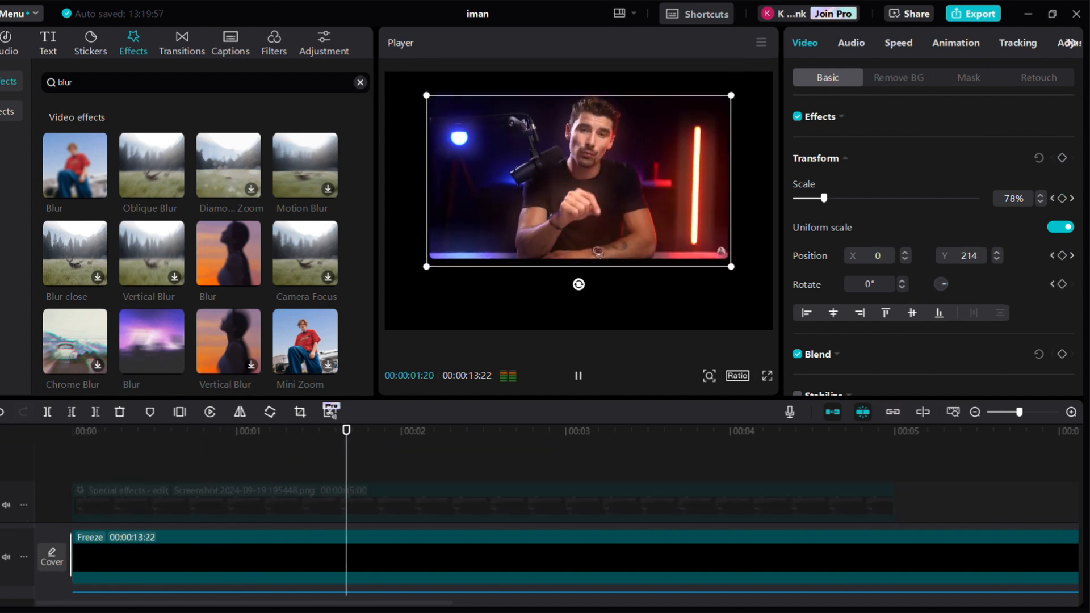
key(space)
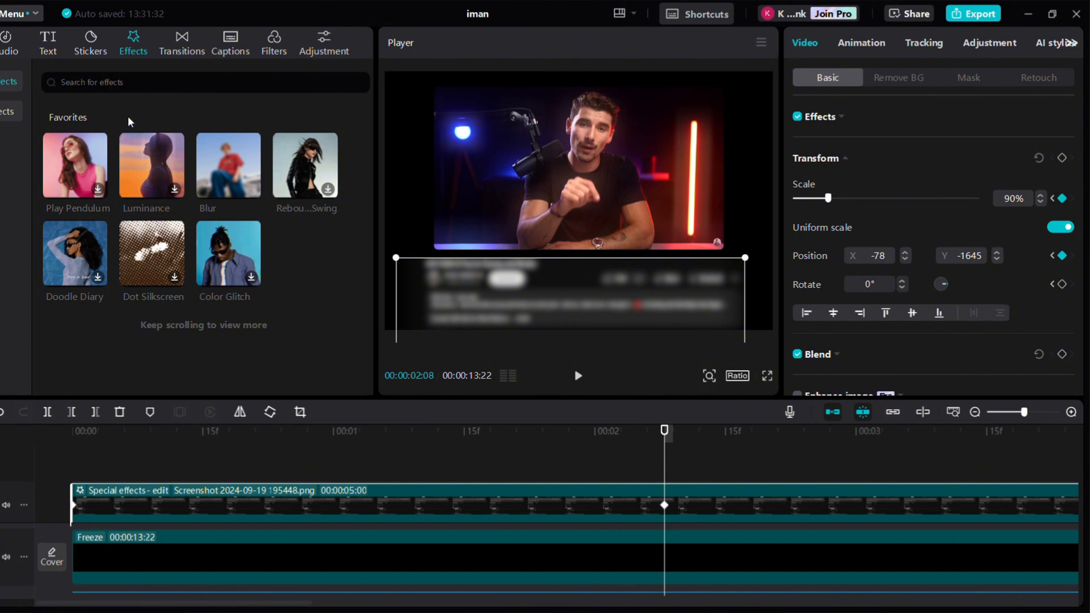
Apply the Luminance effect to the screenshot clip and set its Filters and Rotate to 0
drag(154, 175, 142, 502)
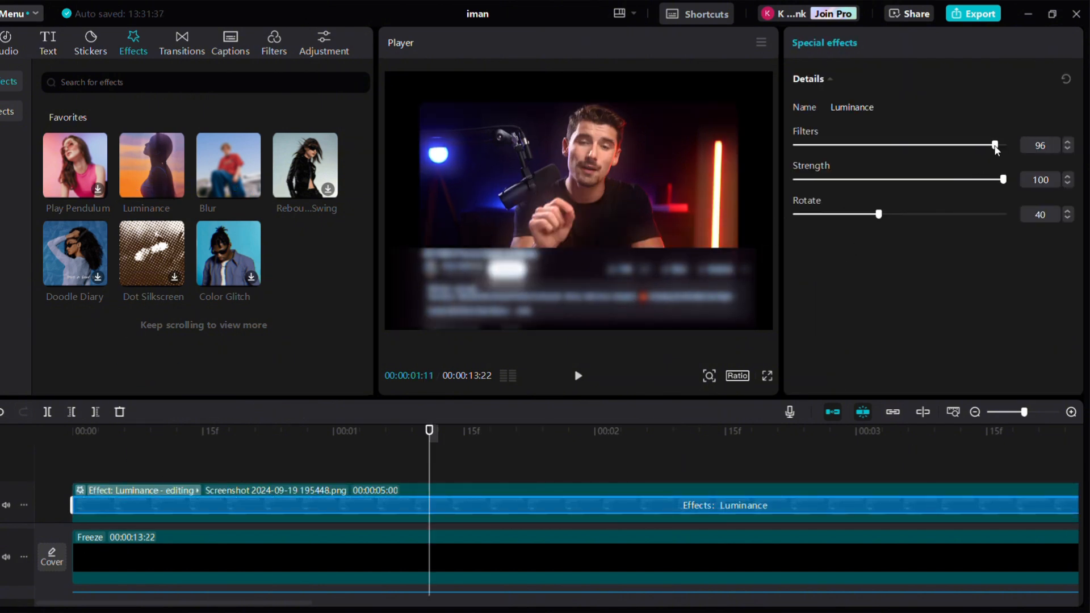
drag(995, 147, 794, 149)
drag(873, 215, 795, 215)
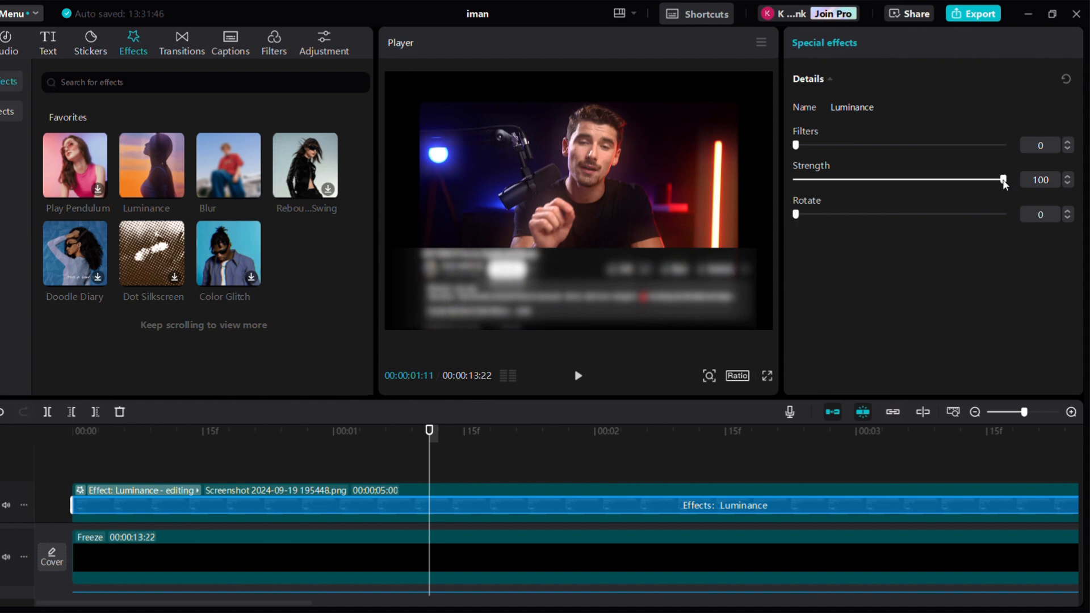
Move the screenshot card lower at the start of the clip
click(499, 499)
drag(552, 295, 548, 359)
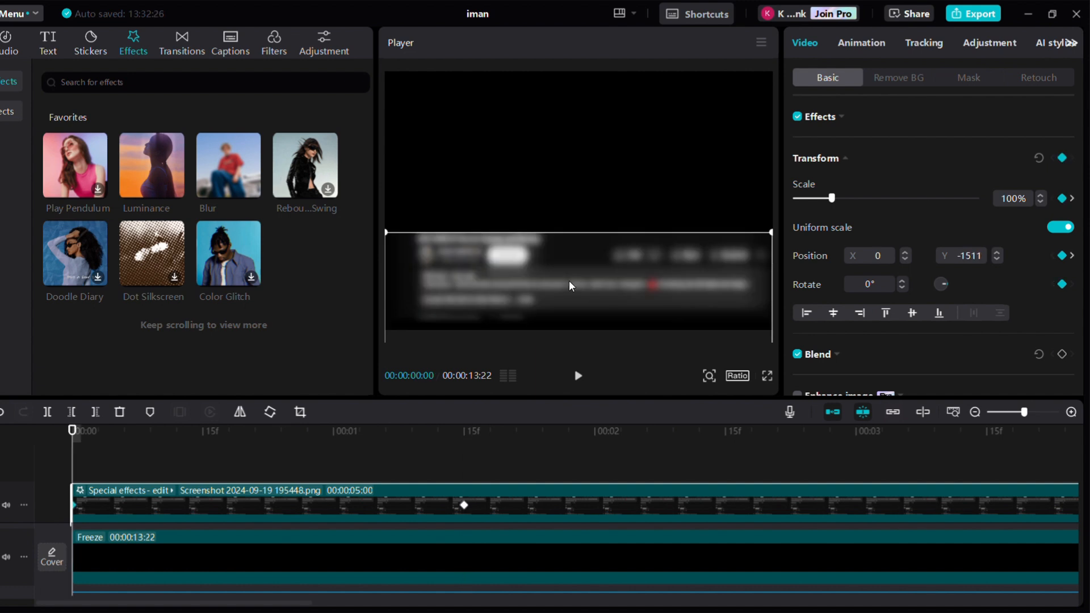
drag(569, 281, 562, 465)
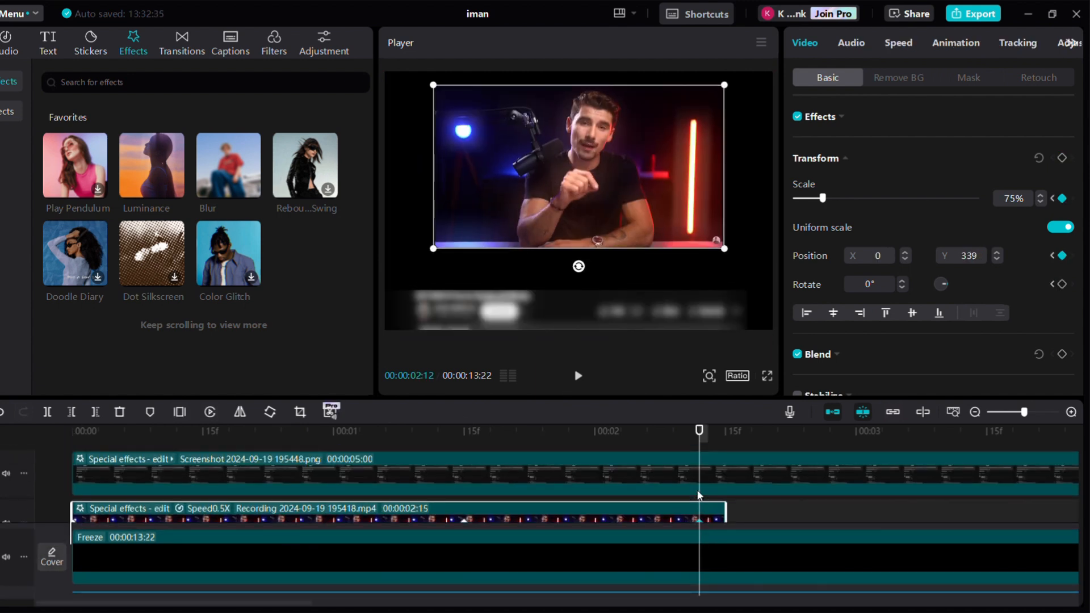
At 2:12, move the screenshot card slightly higher
click(696, 489)
drag(584, 307, 594, 279)
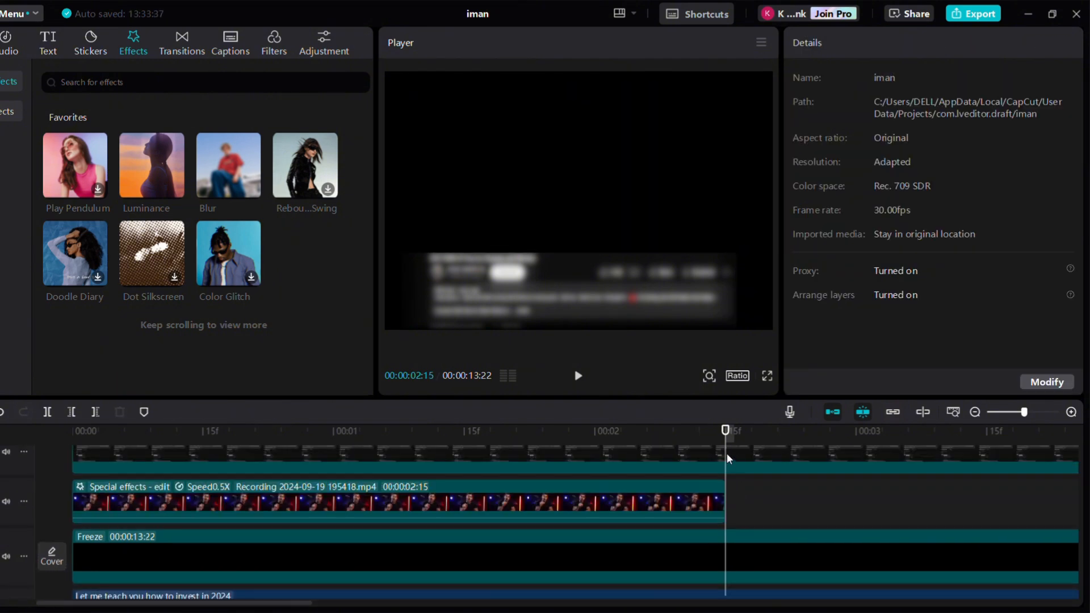
click(726, 453)
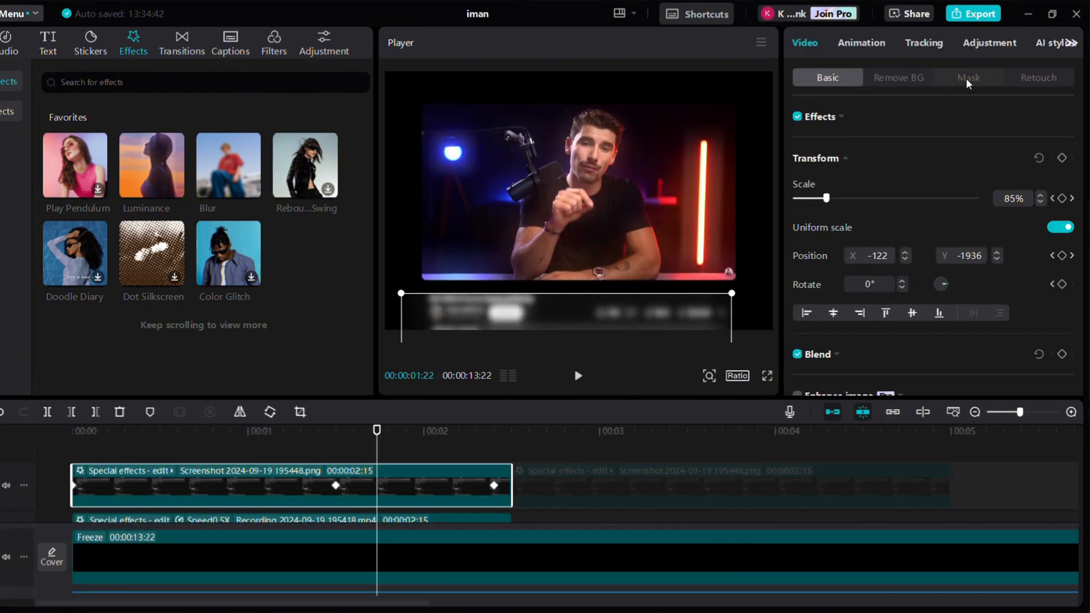
Review the screenshot clip's rectangle mask settings and play the edit
click(967, 80)
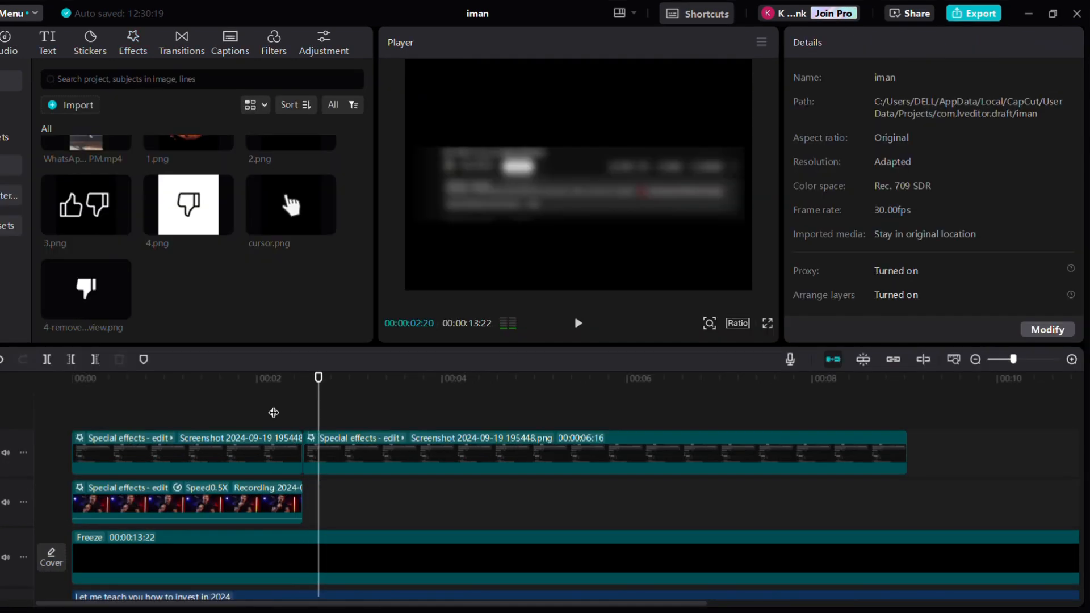
click(246, 415)
key(space)
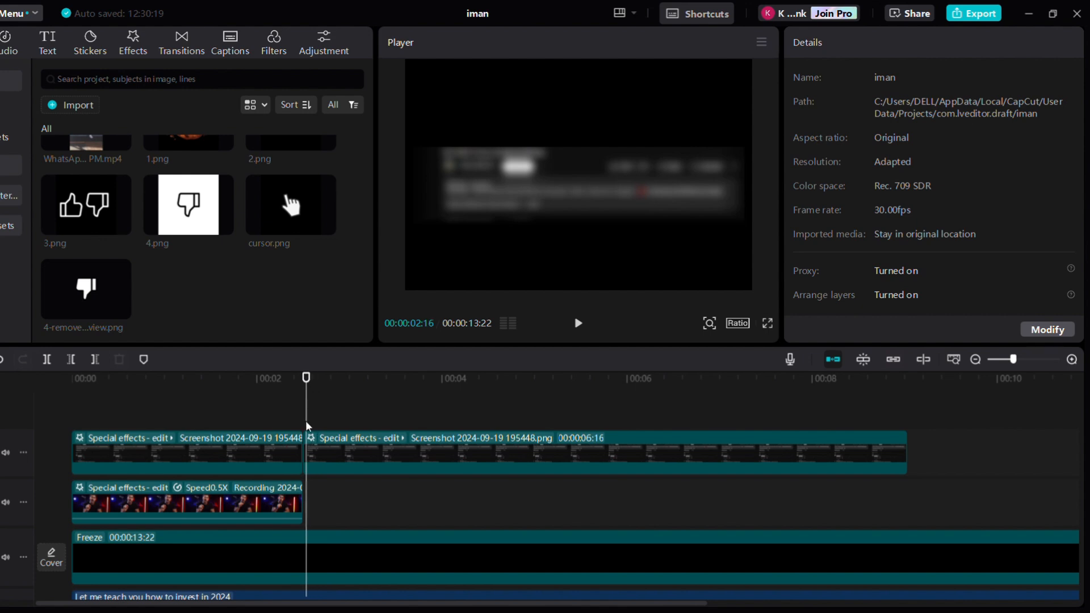
Add a transform keyframe at the start of the second screenshot segment
click(307, 449)
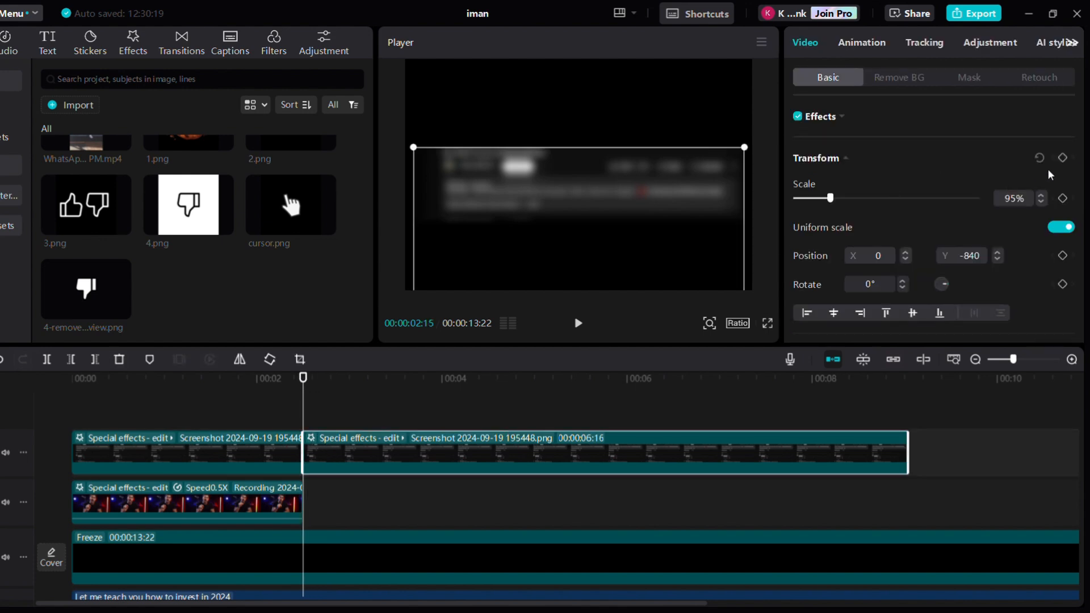
click(1063, 159)
key(space)
key(space)
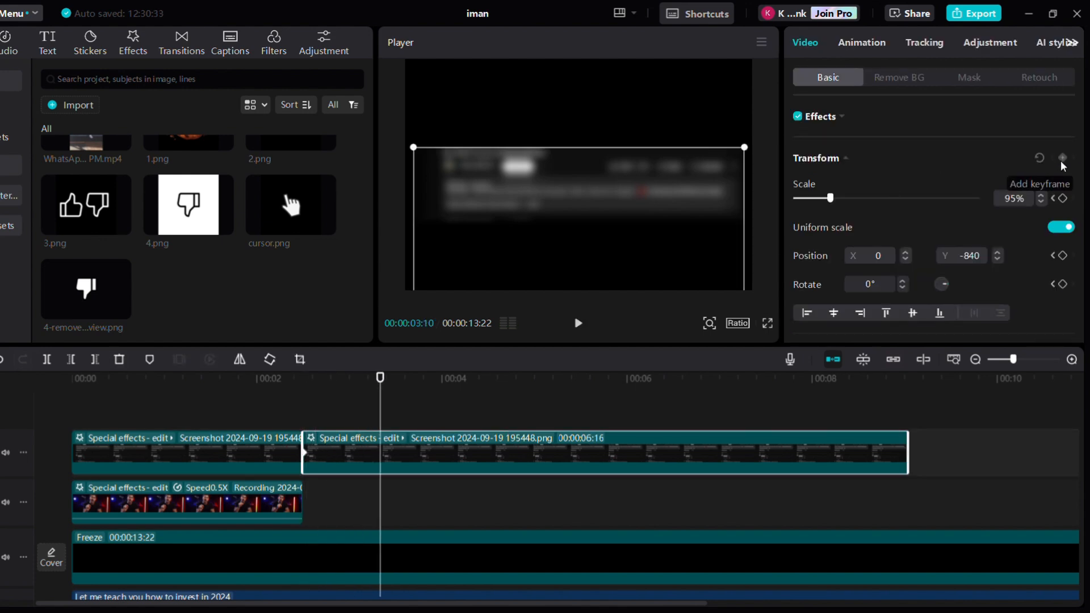
At 3:10, move the second screenshot segment up to create a position keyframe
drag(586, 231, 577, 174)
click(319, 449)
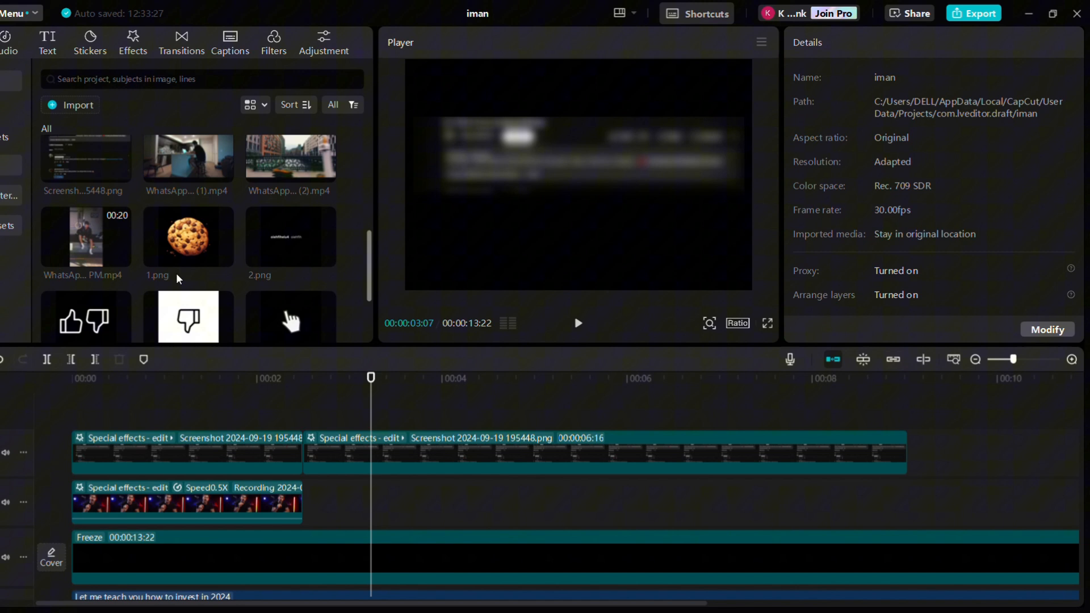
Add the cookie image 1.png on a track above the screenshot and set its blend mode to Screen
drag(182, 250, 374, 413)
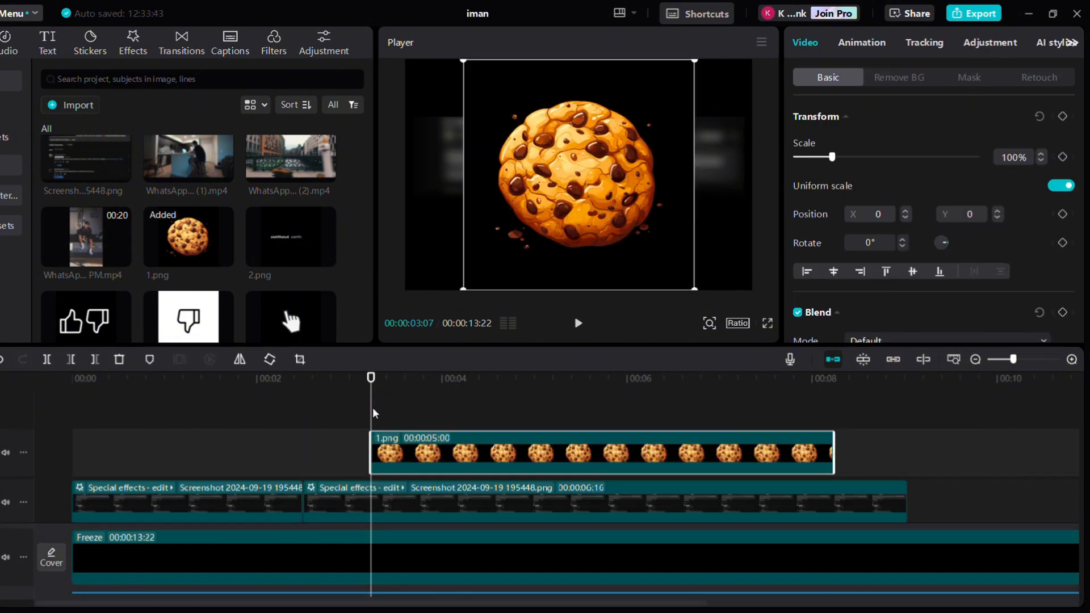
scroll(889, 227, down, 3)
click(888, 223)
click(888, 295)
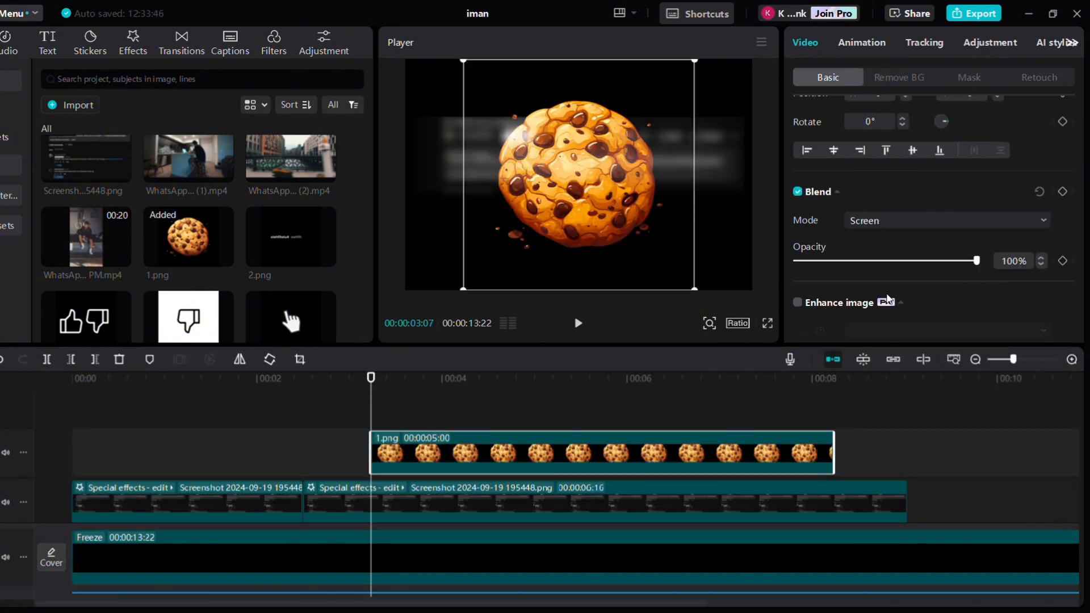
Shrink the cookie to a small icon at the card's left and extend its clip to about 5:23
drag(697, 287, 455, 221)
drag(834, 455, 903, 484)
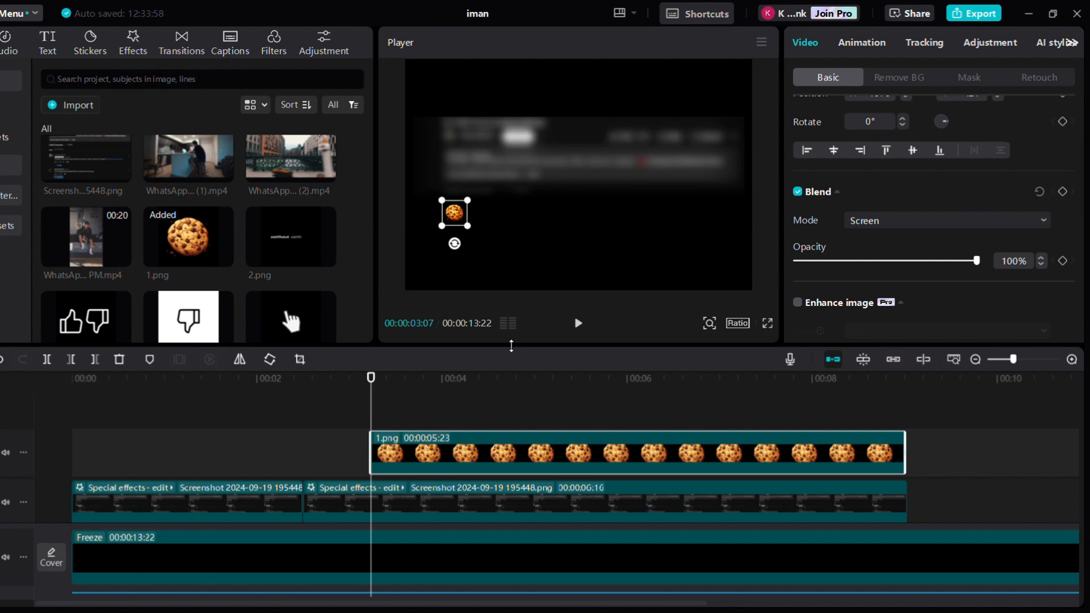
Apply two Blur effects to the cookie clip, raising the first one's blur to maximum
click(142, 50)
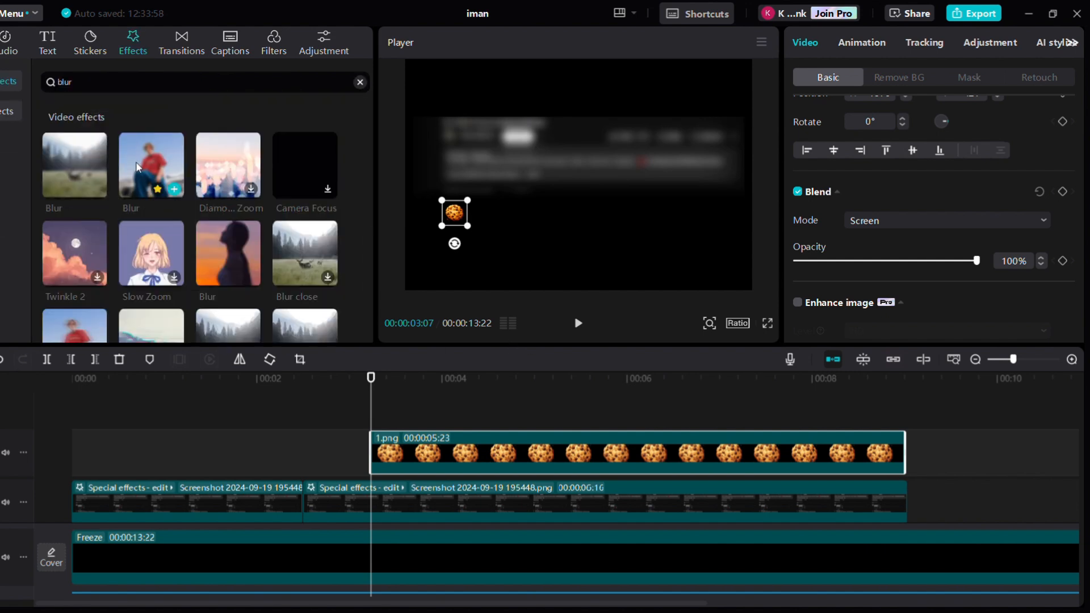
drag(137, 167, 400, 453)
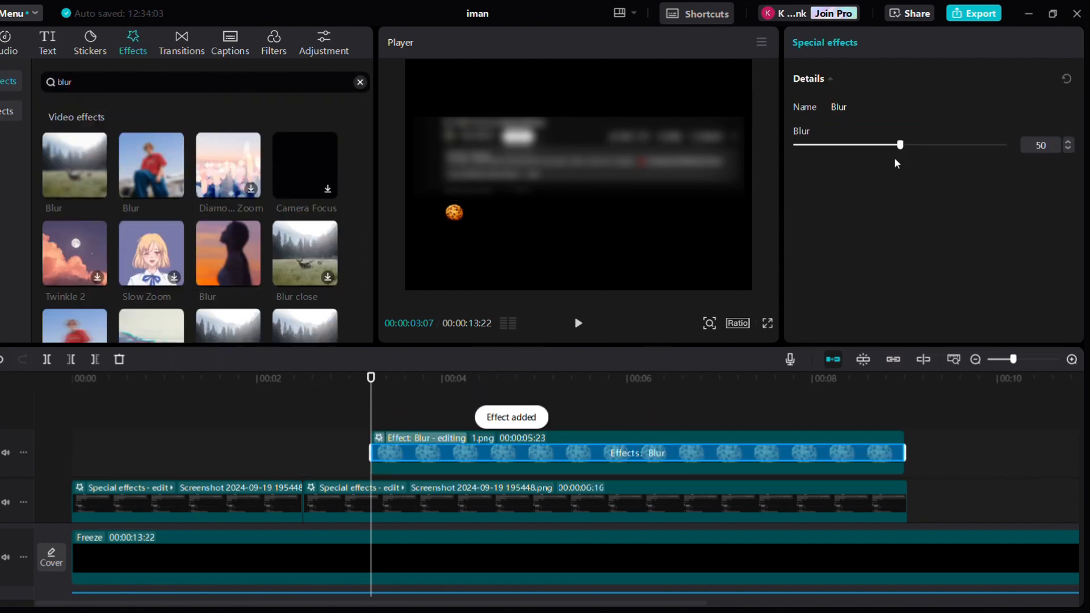
drag(900, 145, 1004, 146)
click(355, 411)
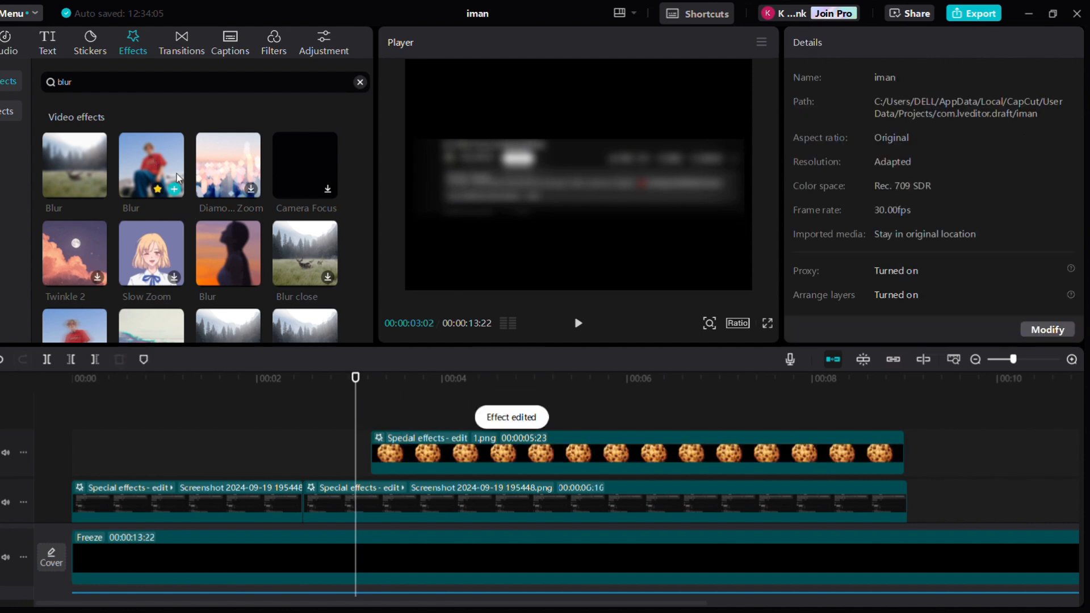
drag(178, 178, 432, 454)
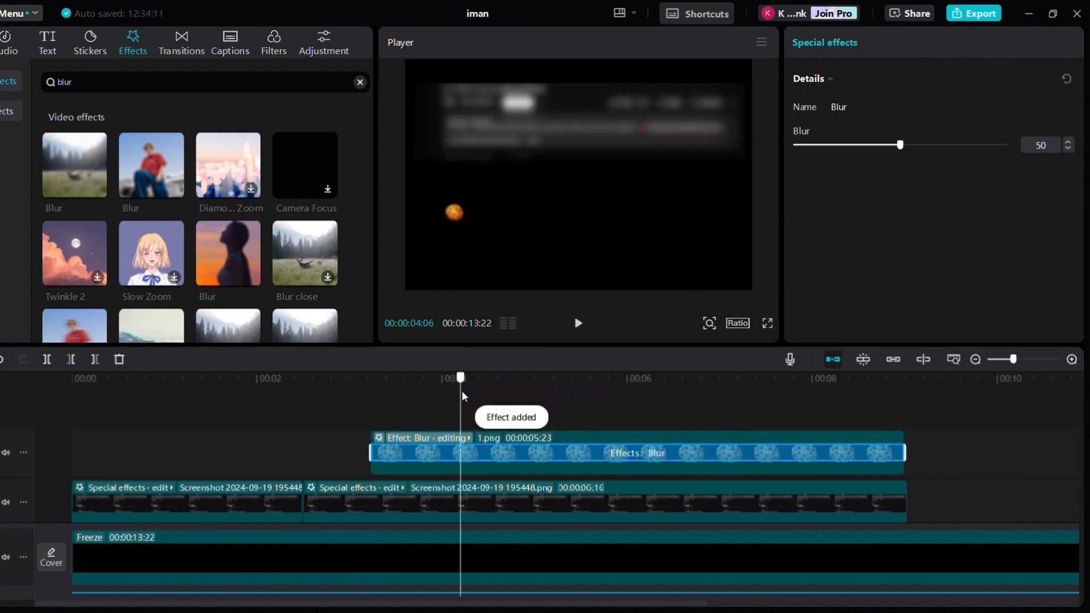
Add the 2.png text image above the cookie and set its blend mode to Screen
drag(264, 244, 372, 408)
scroll(909, 256, down, 3)
click(886, 194)
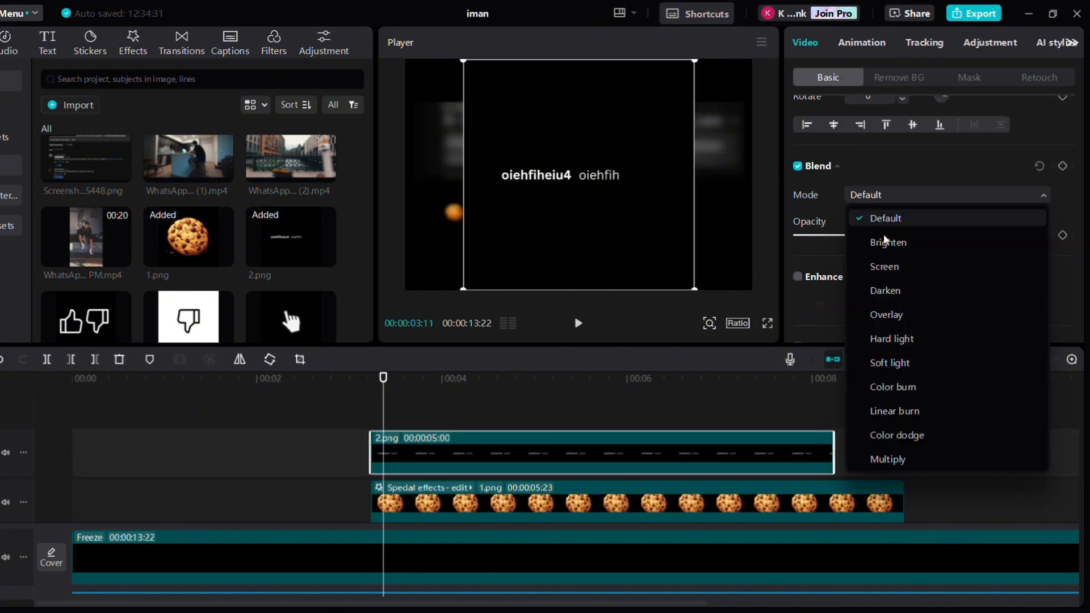
click(892, 264)
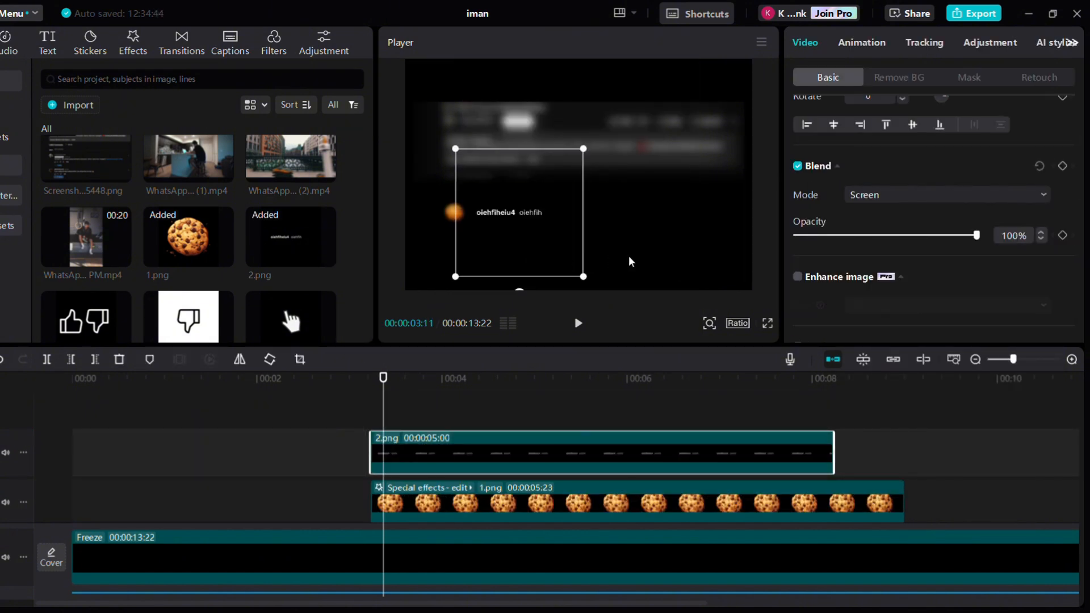
Resize the text image so it sits small beside the cookie icon
click(456, 204)
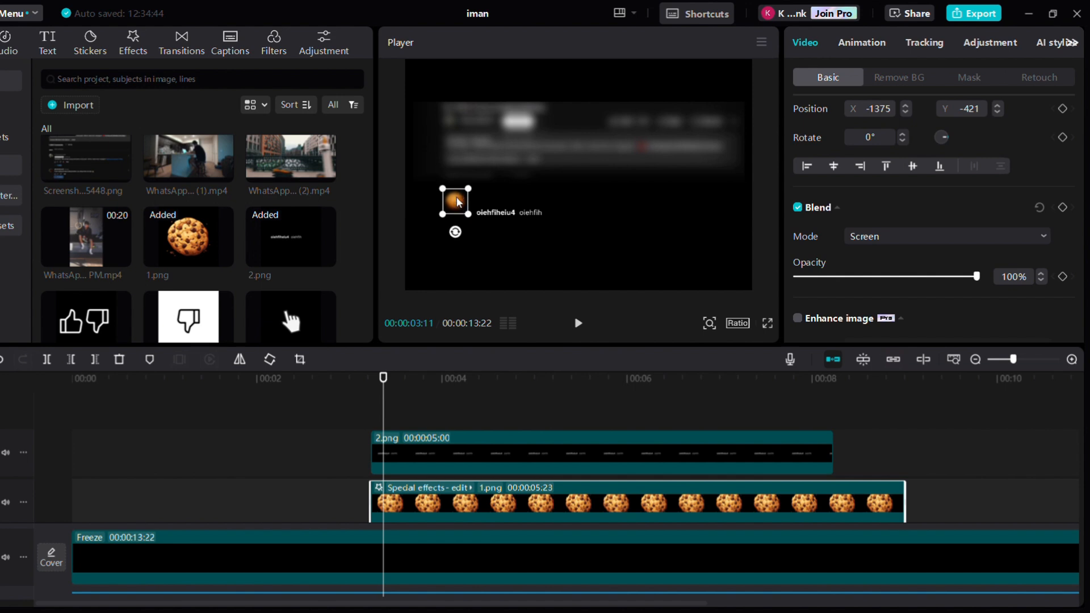
drag(457, 203, 456, 201)
click(484, 216)
drag(512, 246, 503, 231)
Apply a Blur effect to the 2.png text clip
click(131, 57)
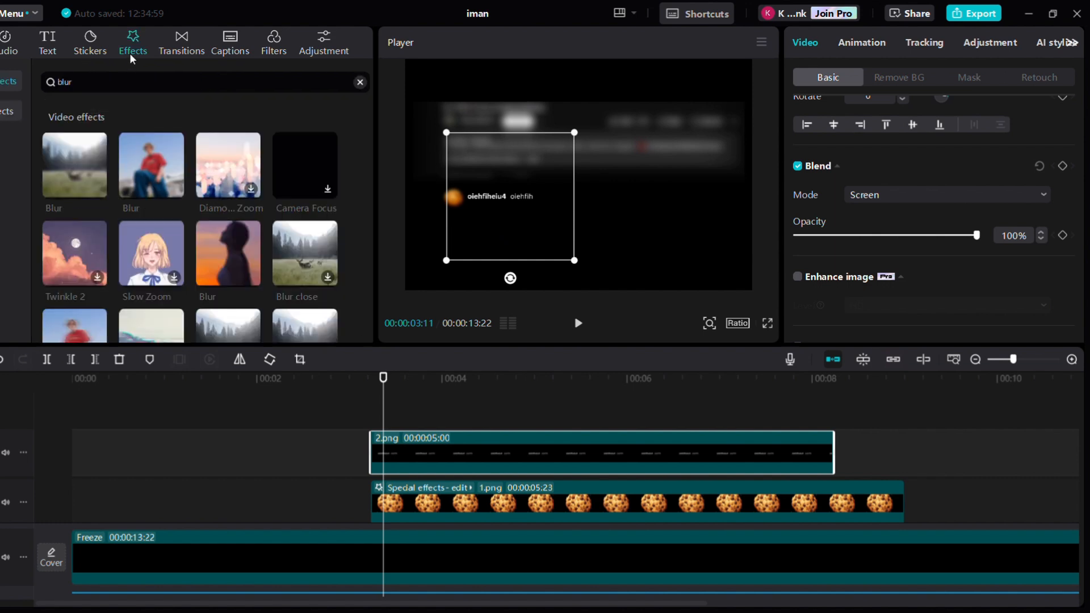
drag(150, 179, 392, 432)
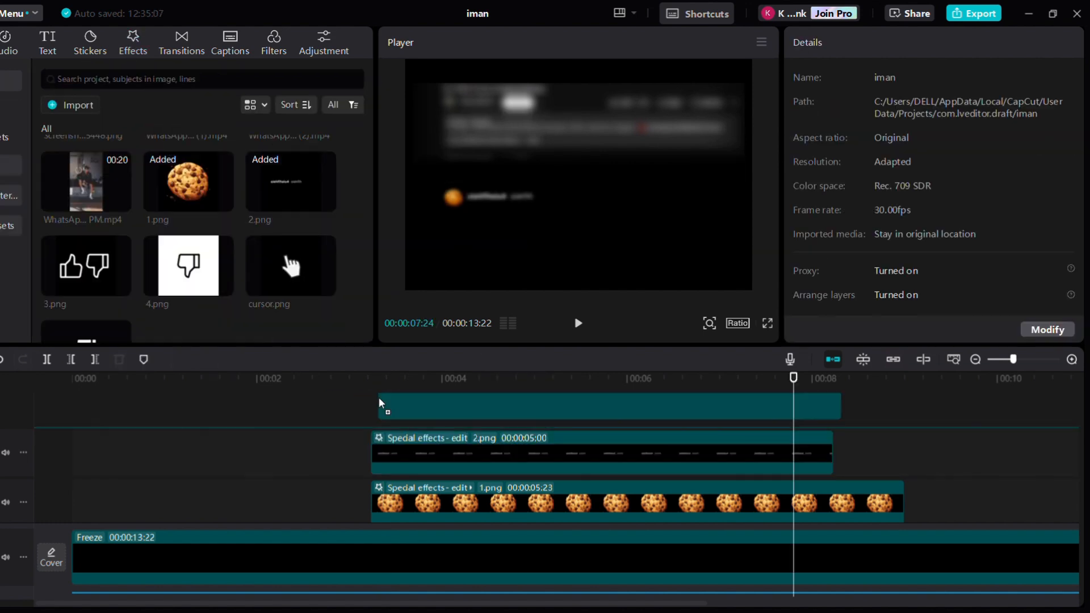
Place the 3.png thumbs up/down image above the text clip and set its blend mode to Screen
drag(378, 397, 370, 403)
scroll(840, 232, down, 2)
click(865, 218)
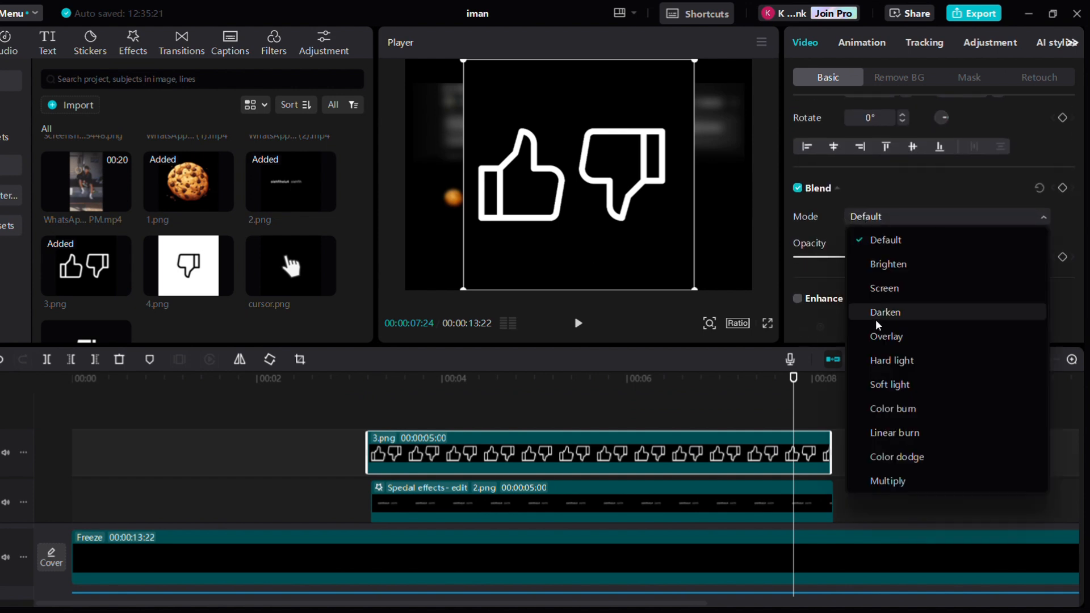
click(864, 287)
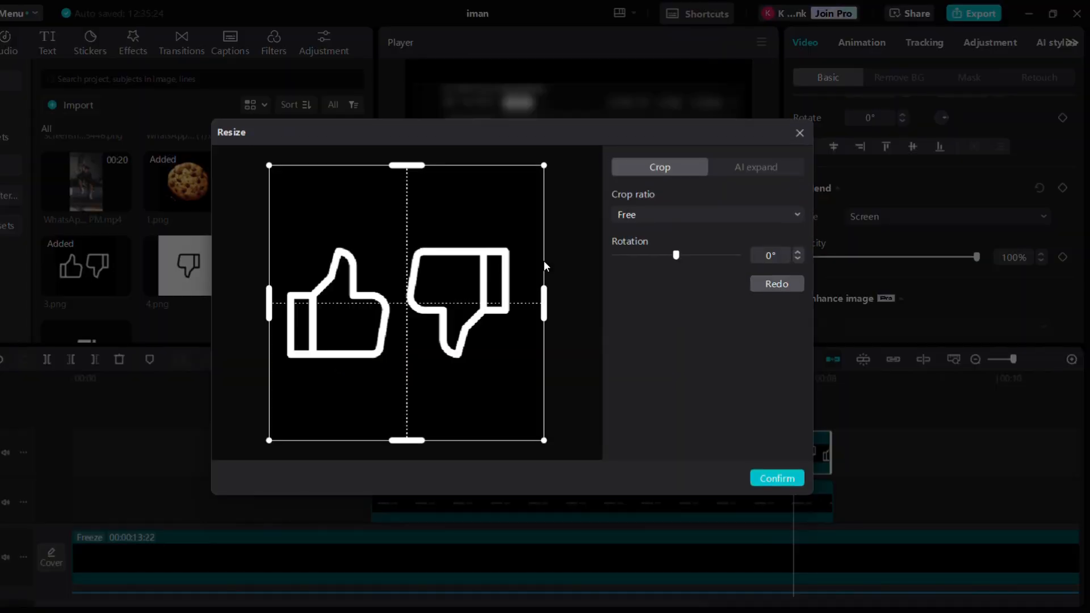
Crop the 3.png image to just the thumbs-up icon and position it below the comment text
drag(542, 307, 404, 322)
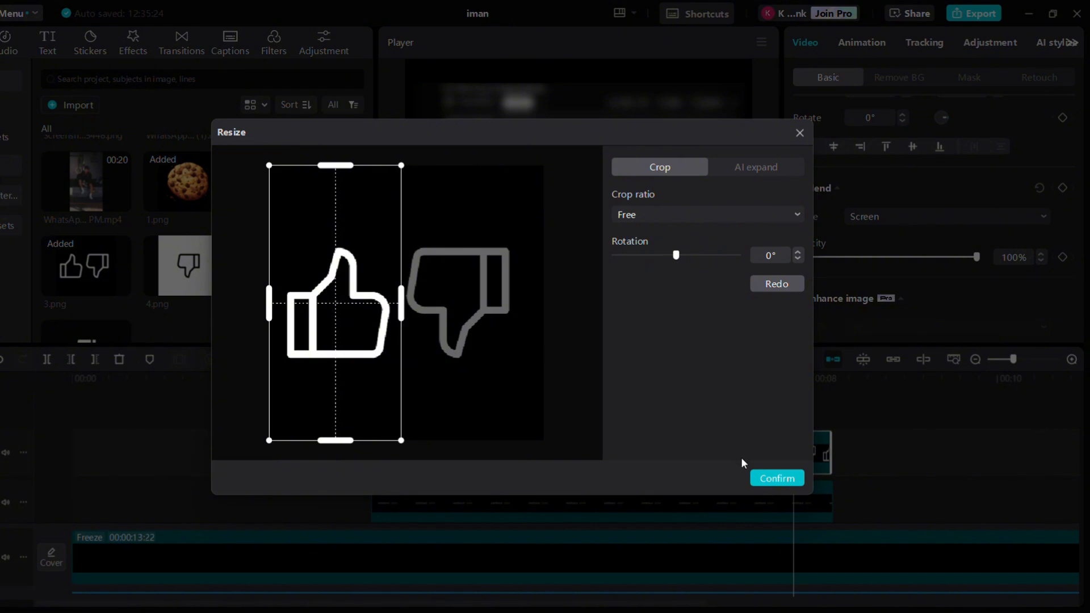
click(766, 483)
drag(639, 285, 426, 219)
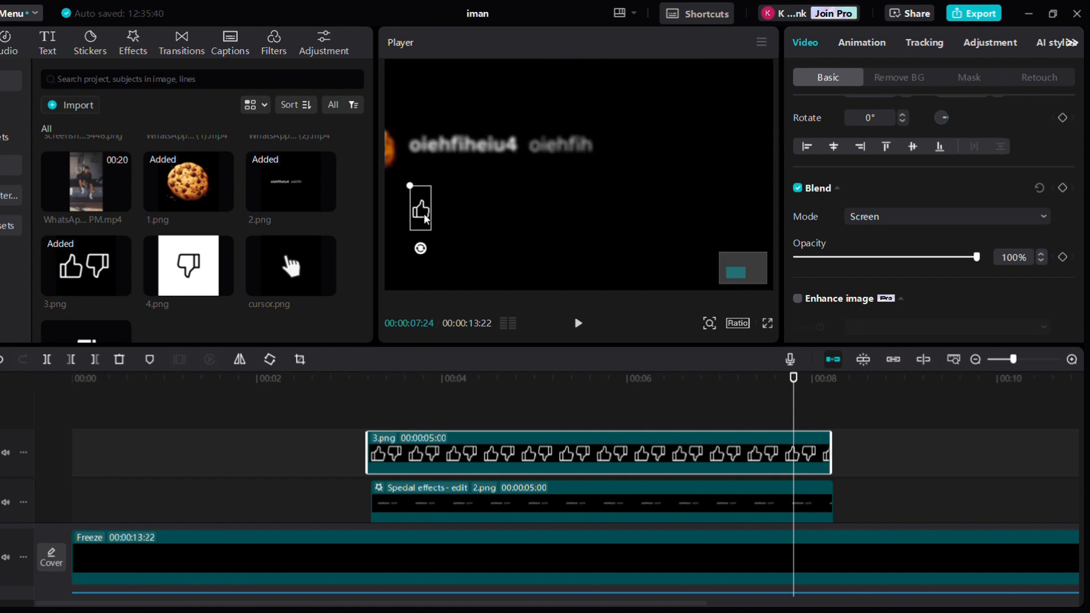
drag(426, 222, 423, 218)
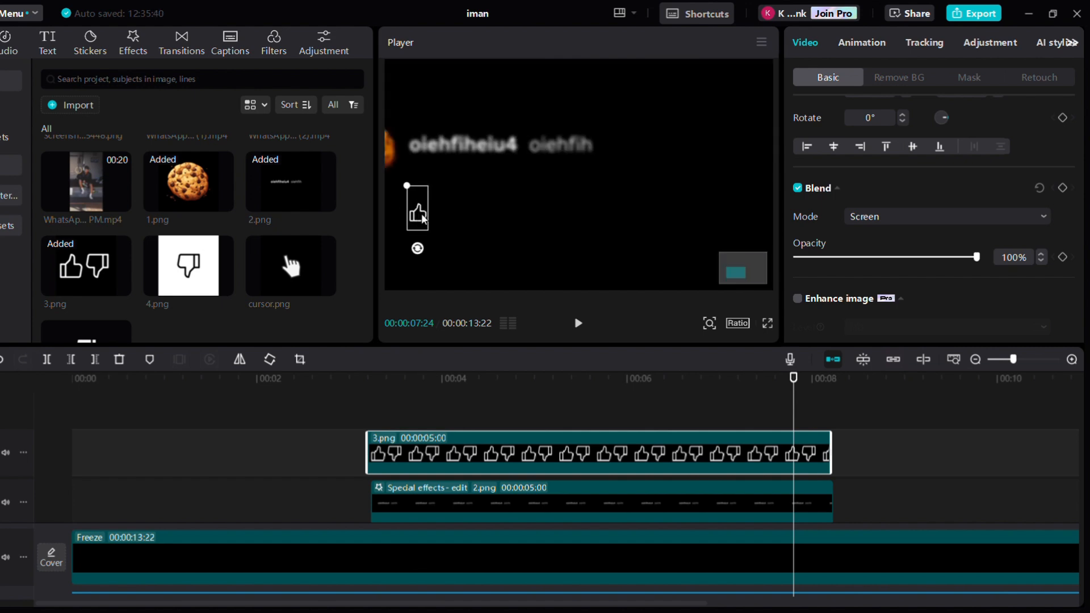
Paste a copy of the 3.png clip, crop it to the thumbs-down icon and place it beside the thumbs-up
click(430, 463)
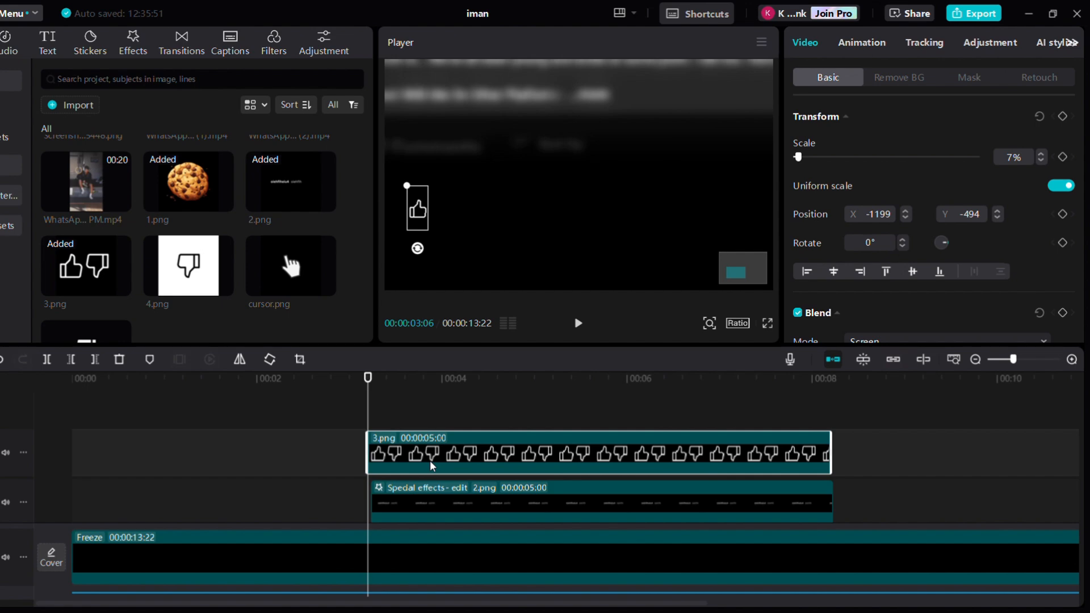
key(ctrl+v)
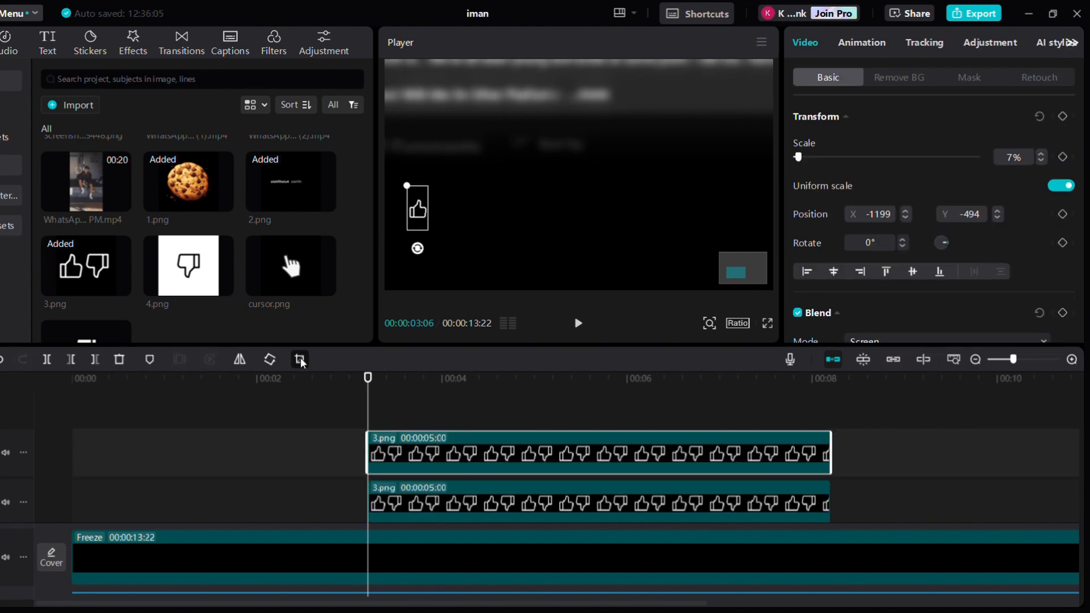
click(300, 360)
drag(335, 304, 454, 308)
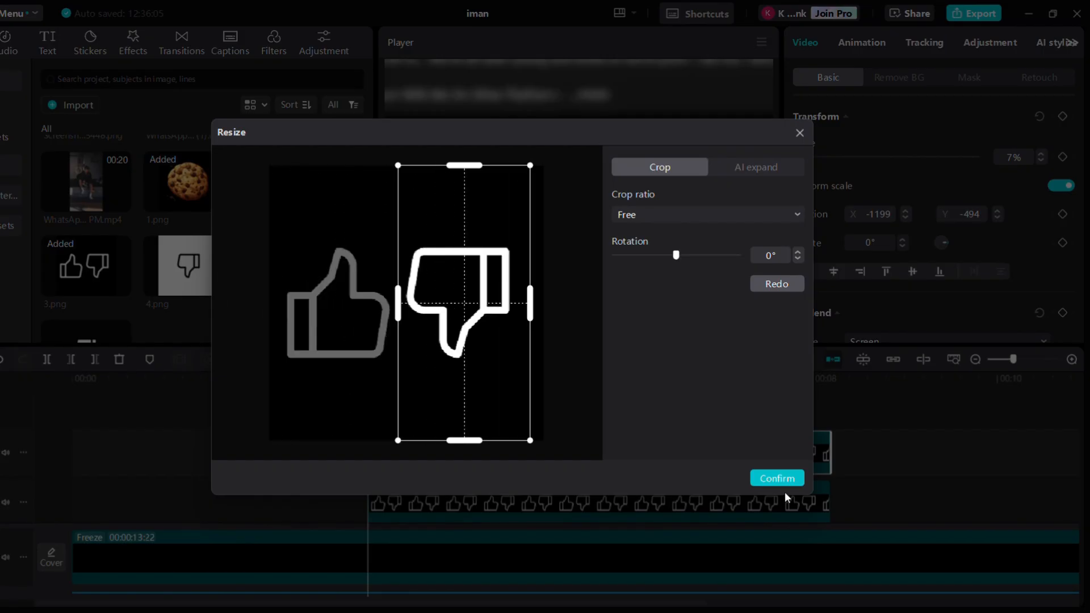
click(778, 478)
drag(421, 222, 472, 224)
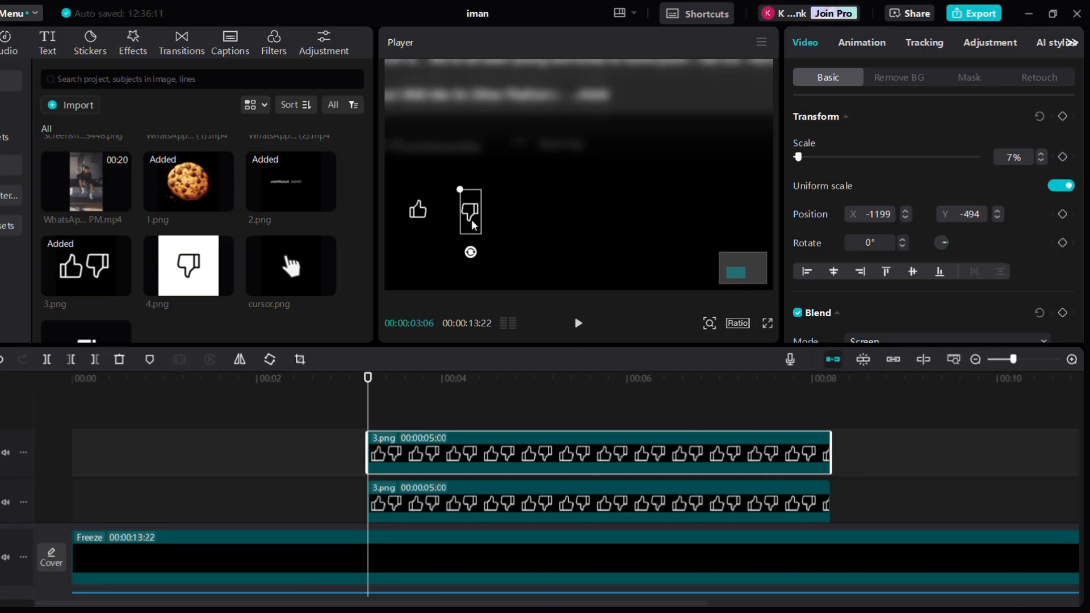
key(Left)
Add a default text clip reading "How do you invest your money?" and enlarge it above the thumbs icons
click(48, 40)
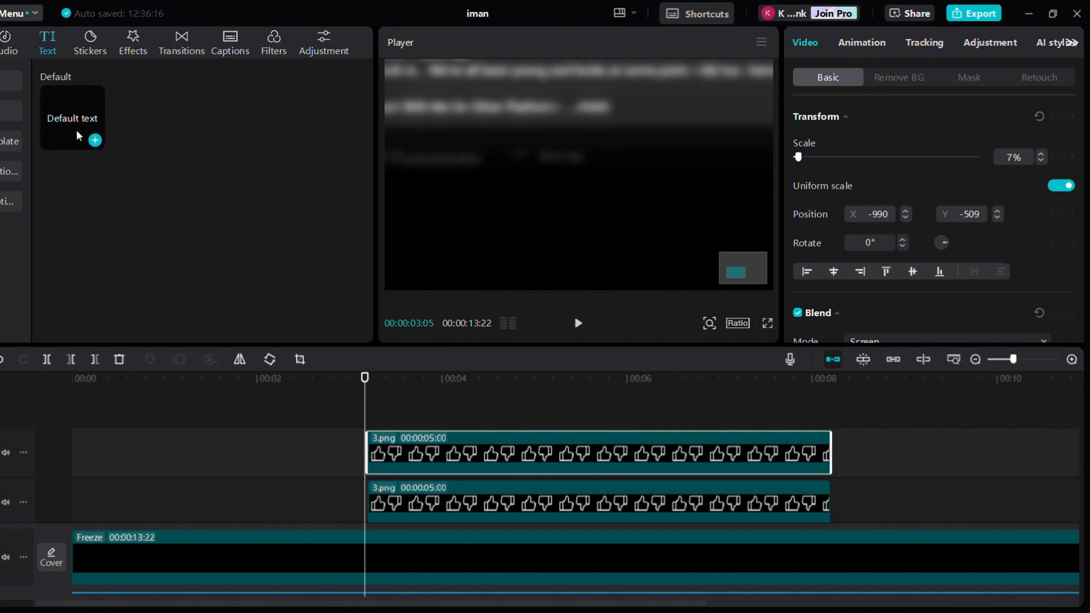
drag(76, 130, 365, 416)
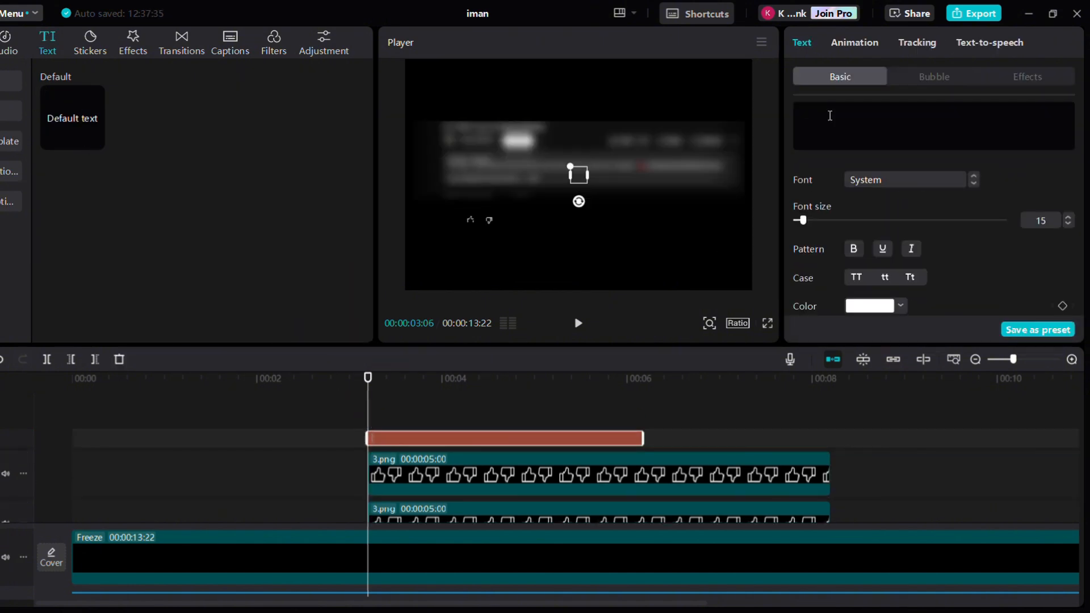
text(Howd)
key(BackSpace)
text(do you invest your money)
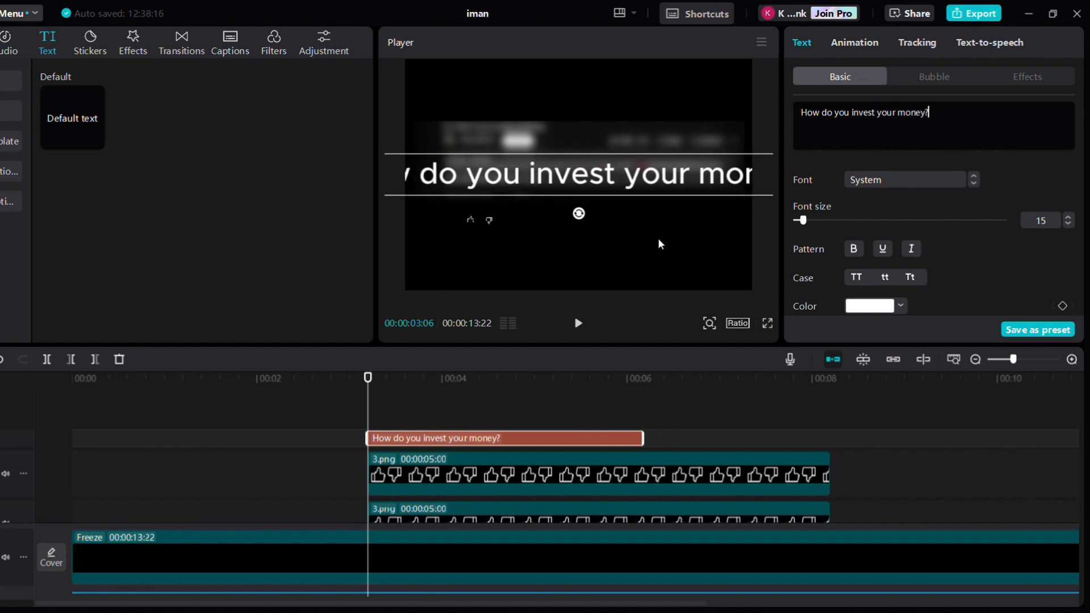
text(?)
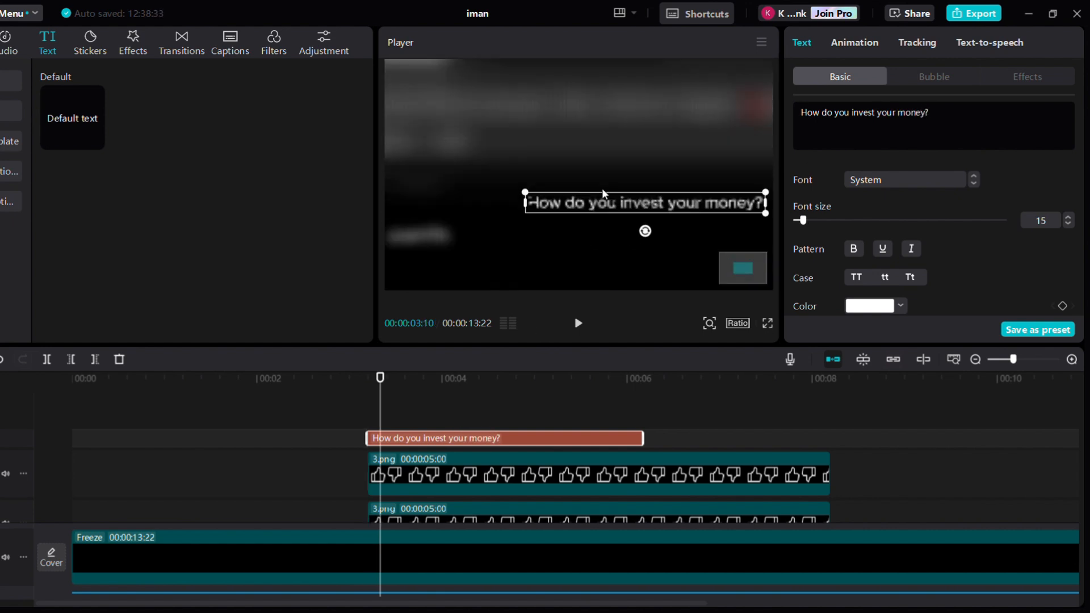
scroll(604, 194, up, 2)
drag(676, 136, 488, 164)
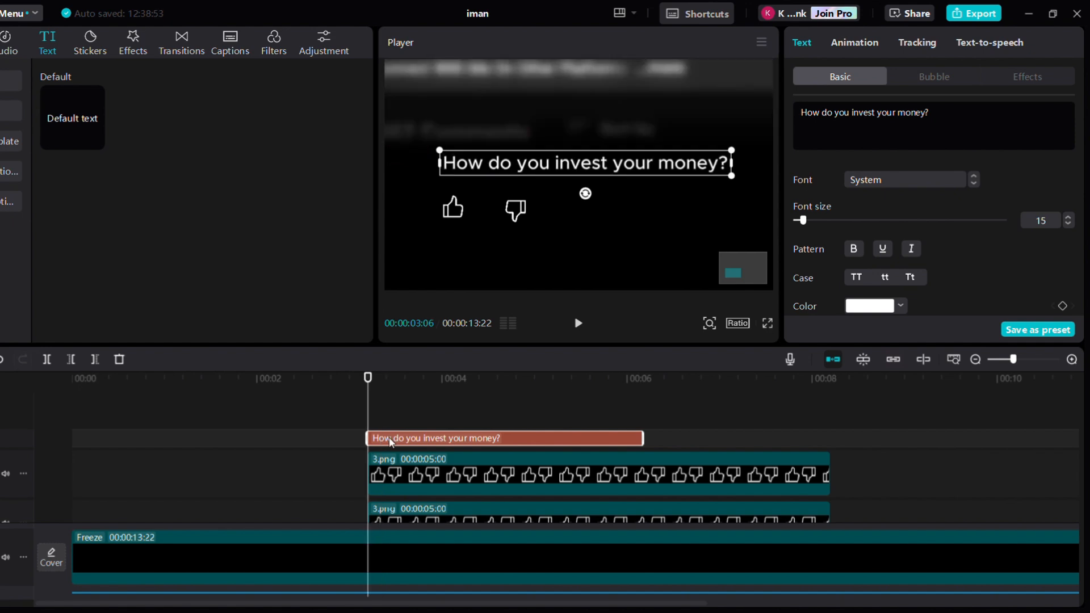
Paste a copy of the text, change it to 27, and place it between the thumbs-up and thumbs-down icons
key(ctrl+v)
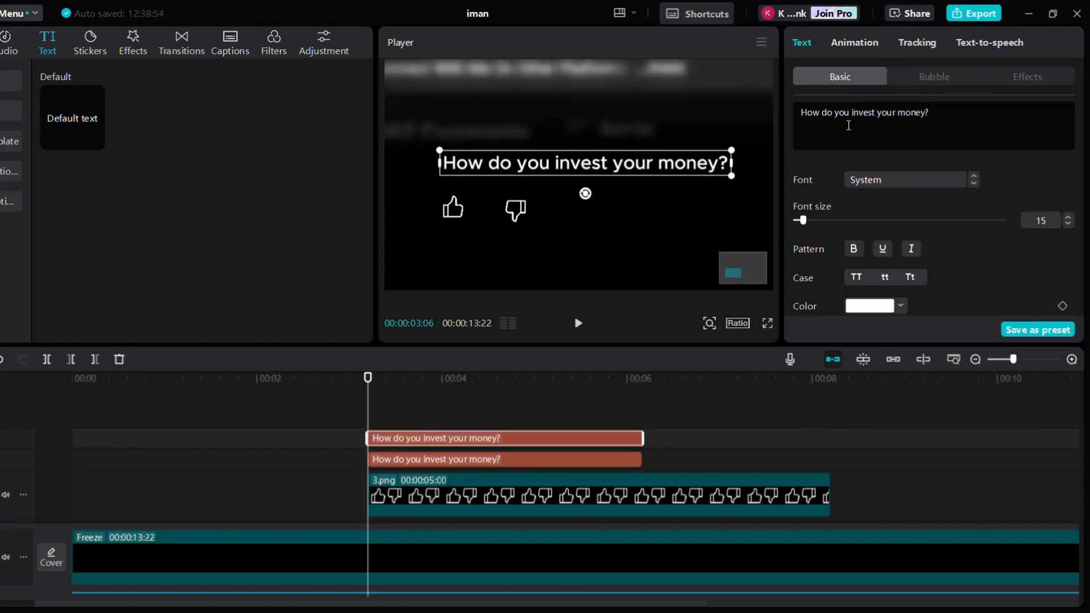
key(ctrl+a)
text(27)
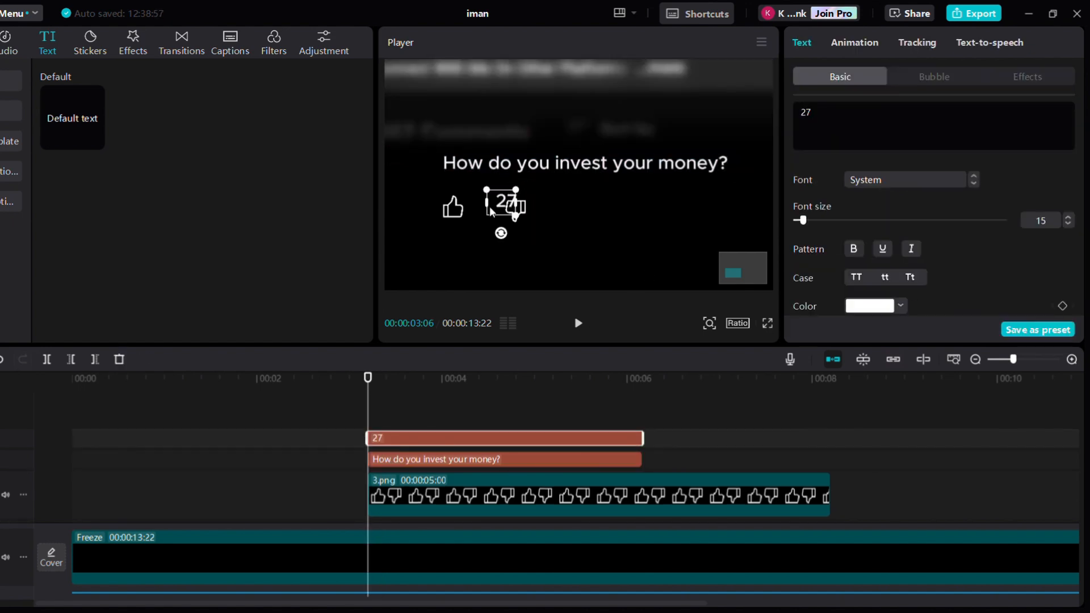
drag(485, 212, 489, 214)
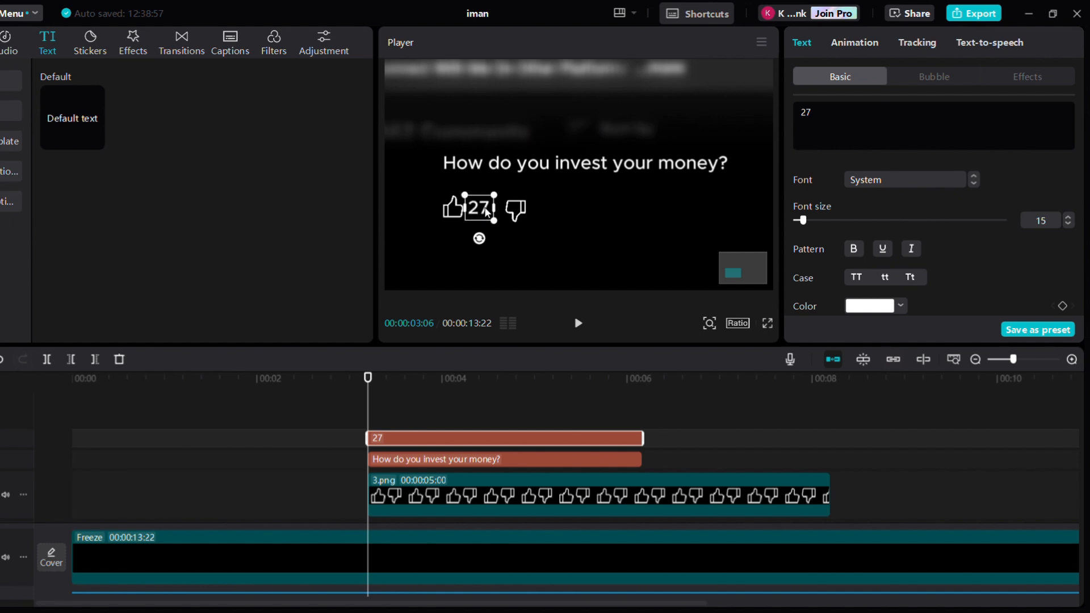
Set the colour of the 27 text to grey 808080
scroll(867, 250, down, 1)
click(867, 267)
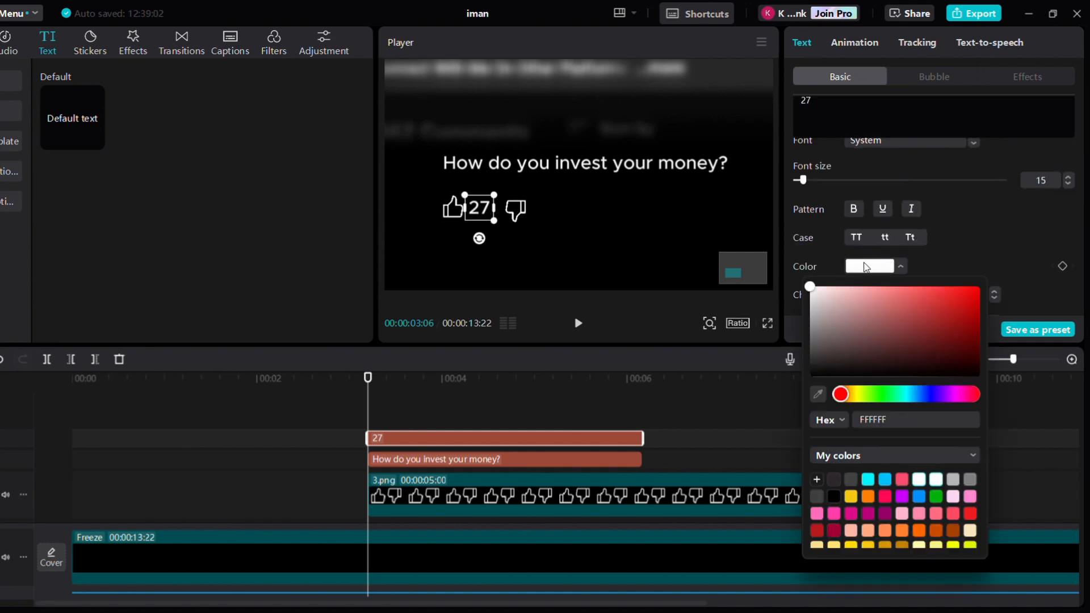
click(970, 480)
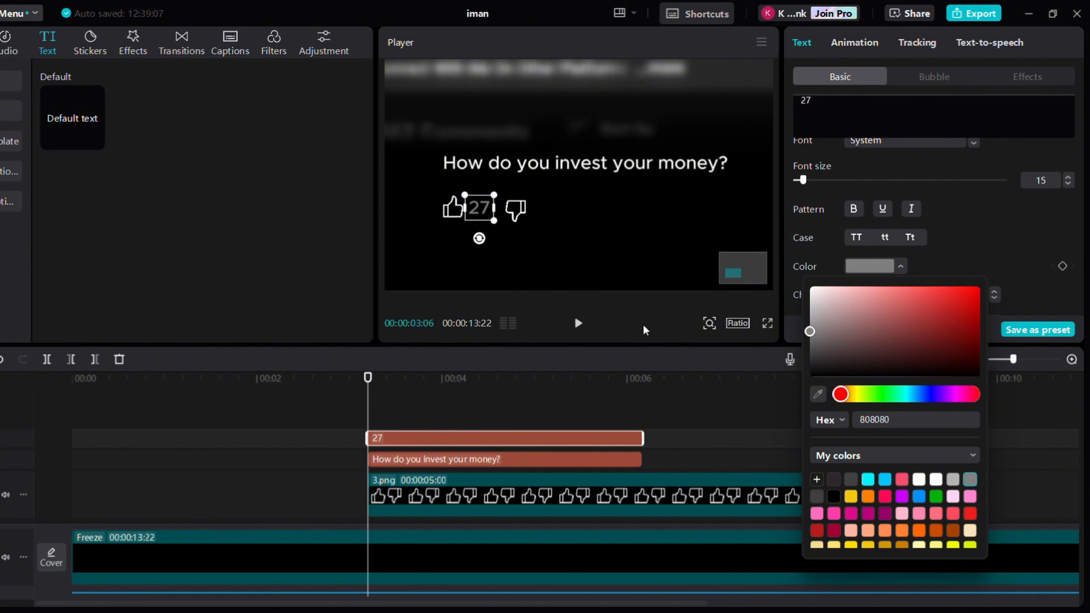
click(598, 271)
Duplicate the question text, change it to Reply, and place it right of the thumbs-down icon
click(410, 461)
key(ctrl+c)
key(ctrl+v)
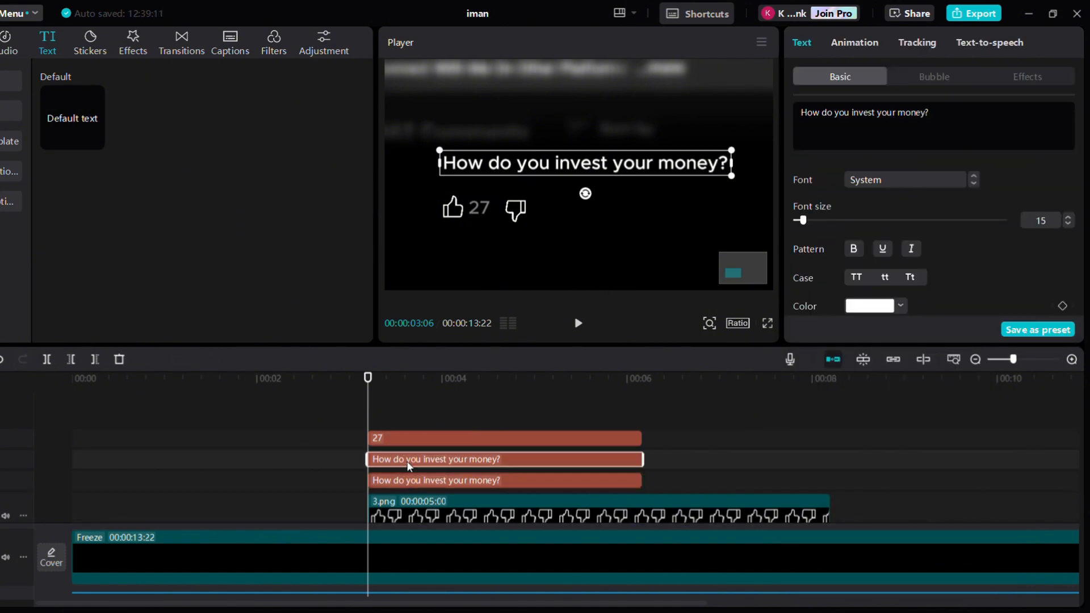
click(873, 132)
key(ctrl+a)
key(BackSpace)
text(Repl)
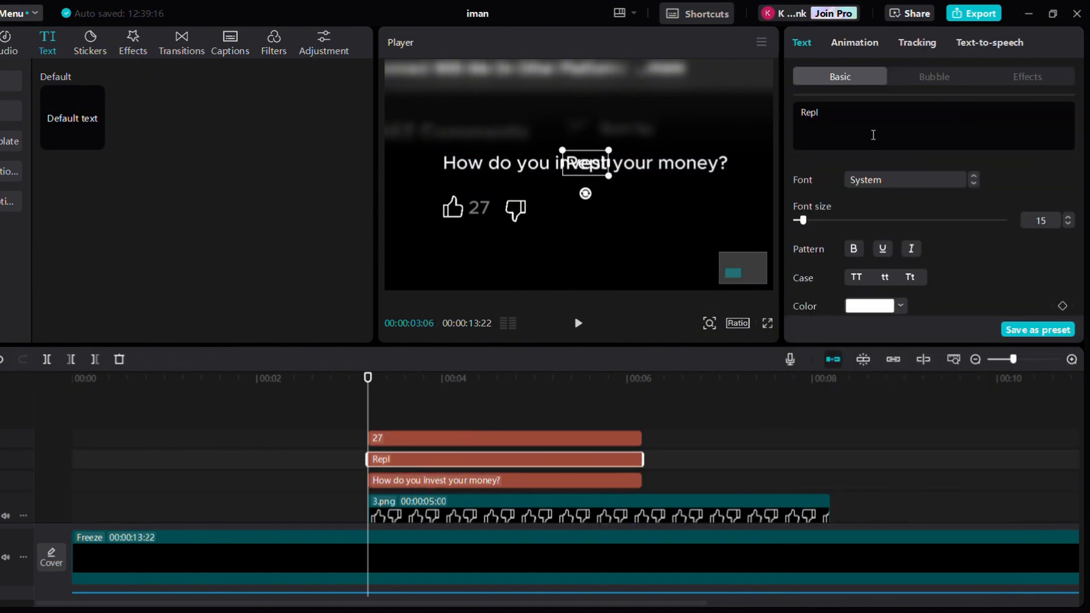
text(y)
drag(575, 170, 577, 212)
Delete the cookie clip's existing transform keyframe at the playhead
scroll(652, 461, down, 5)
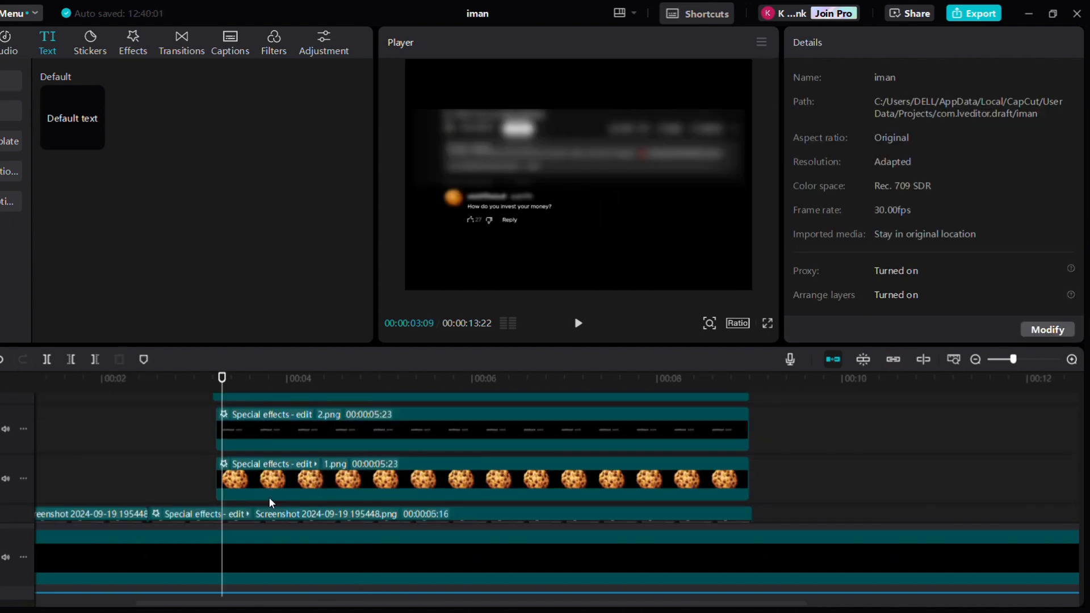
click(258, 488)
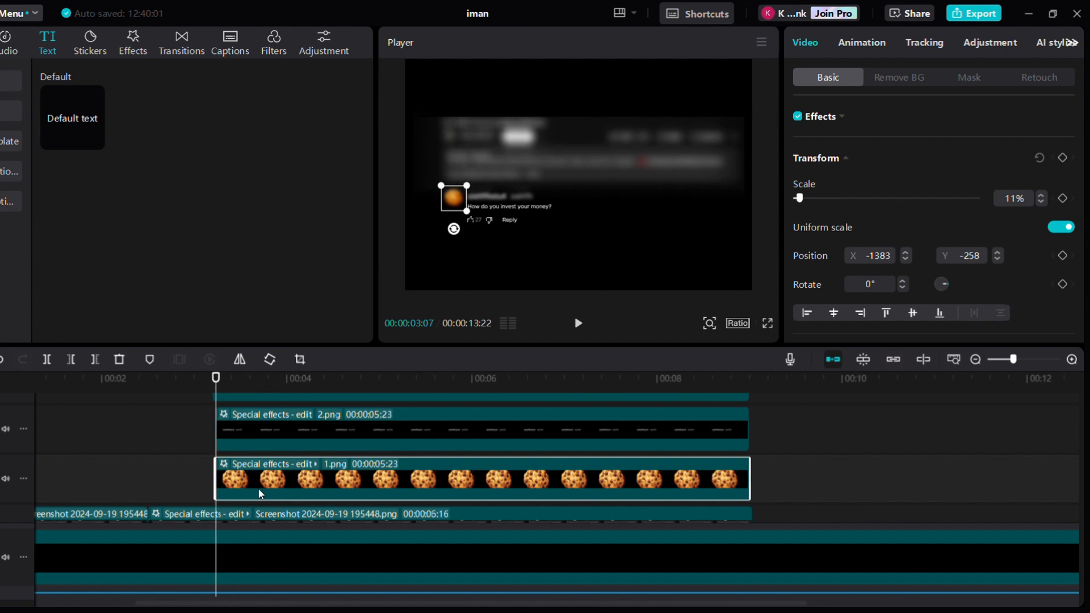
click(1061, 160)
Keyframe the cookie icon at 00:00:04:12 and move it off-screen left at the clip start so it slides in
key(space)
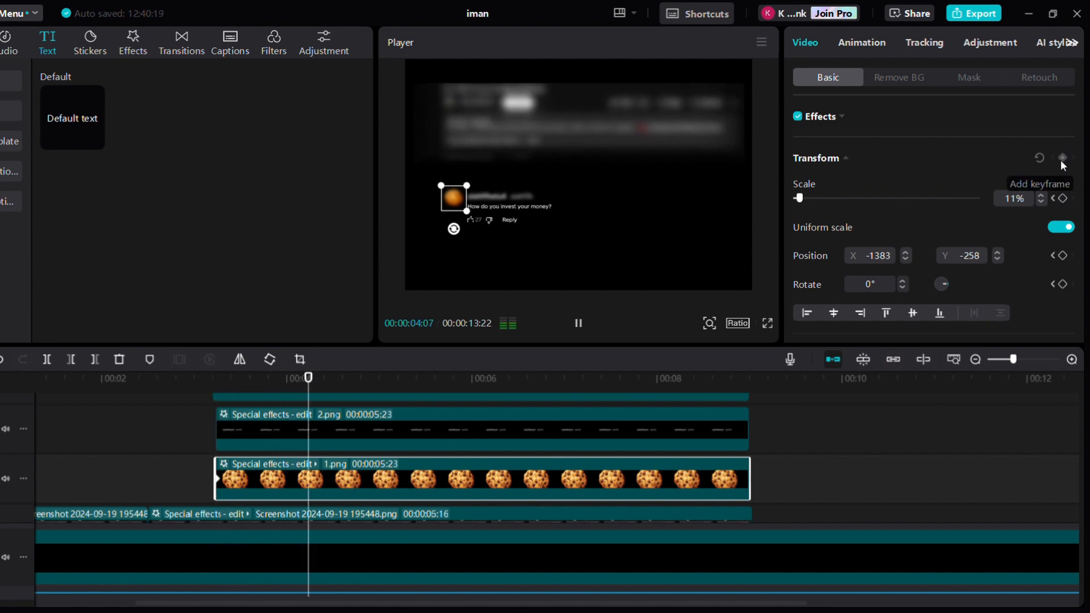
key(space)
key(Left)
key(Left)
key(Left)
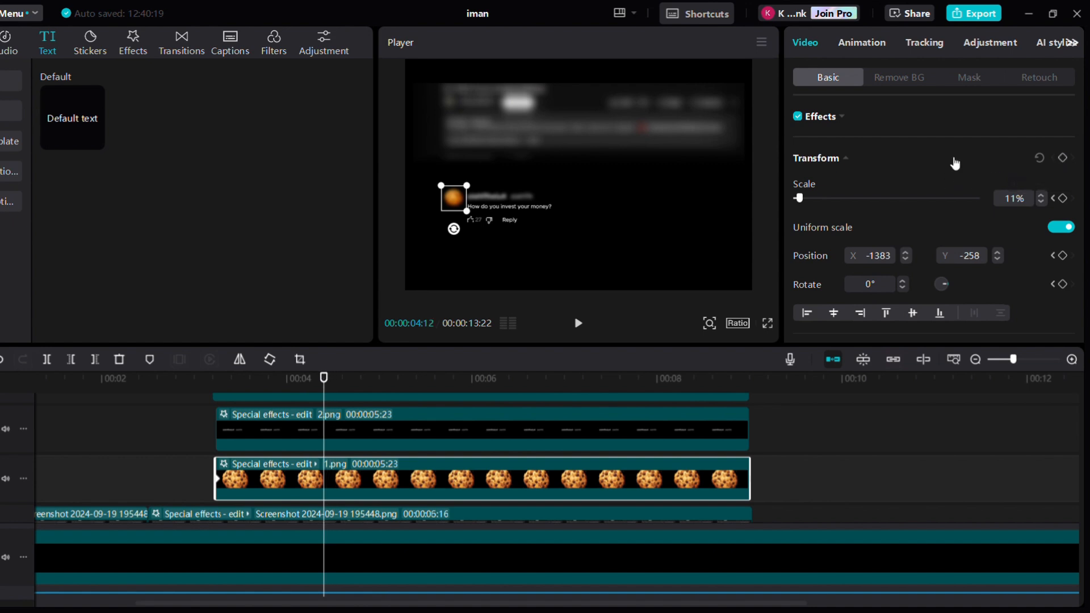
click(1063, 158)
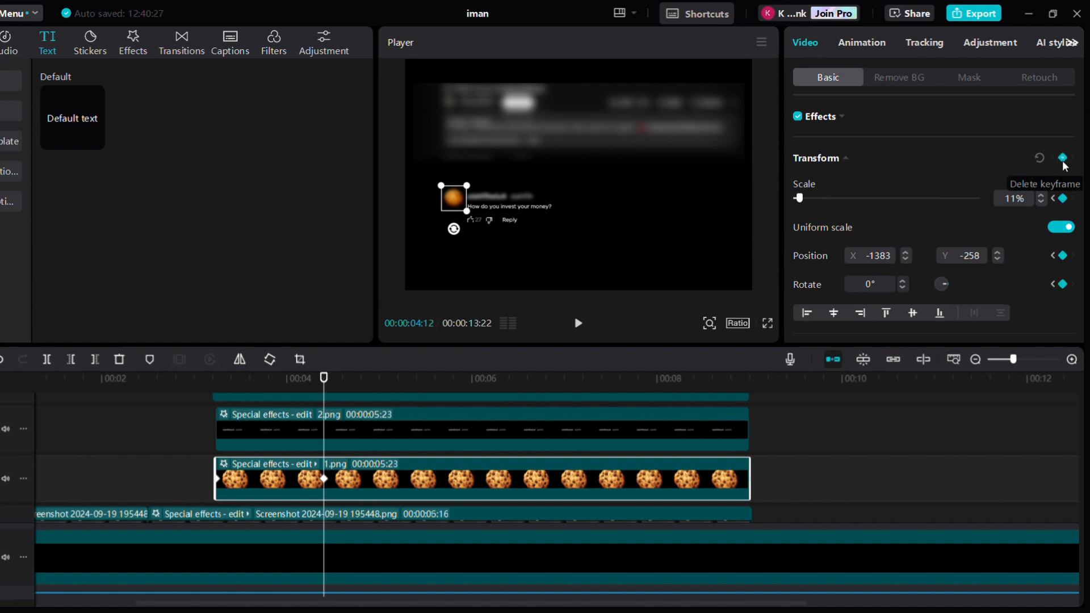
click(216, 482)
drag(448, 203, 390, 209)
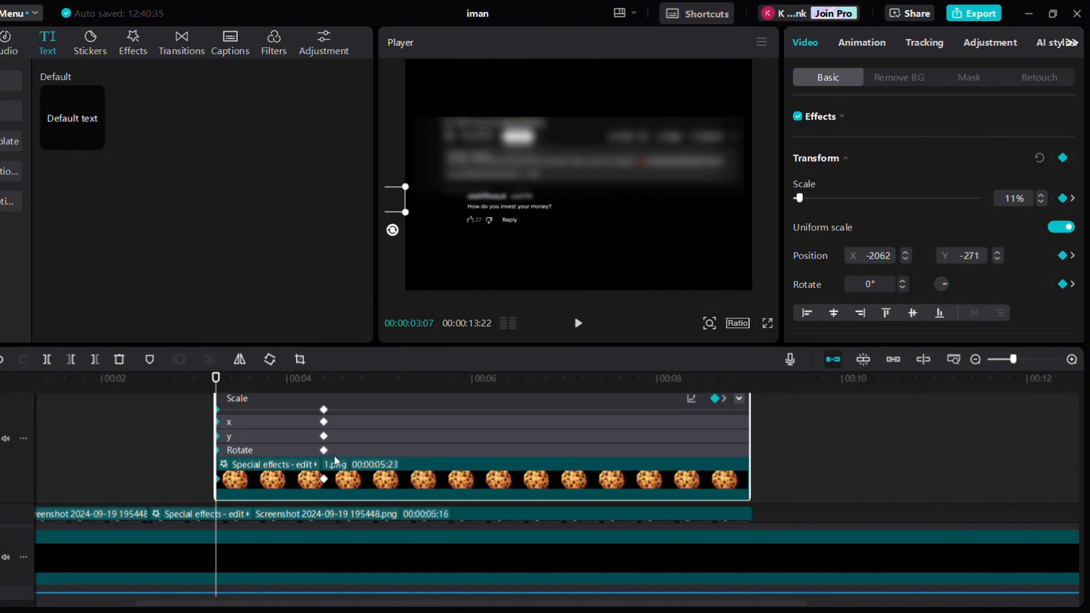
Apply the Ease Out 1 curve to the cookie's X position keyframes
click(269, 435)
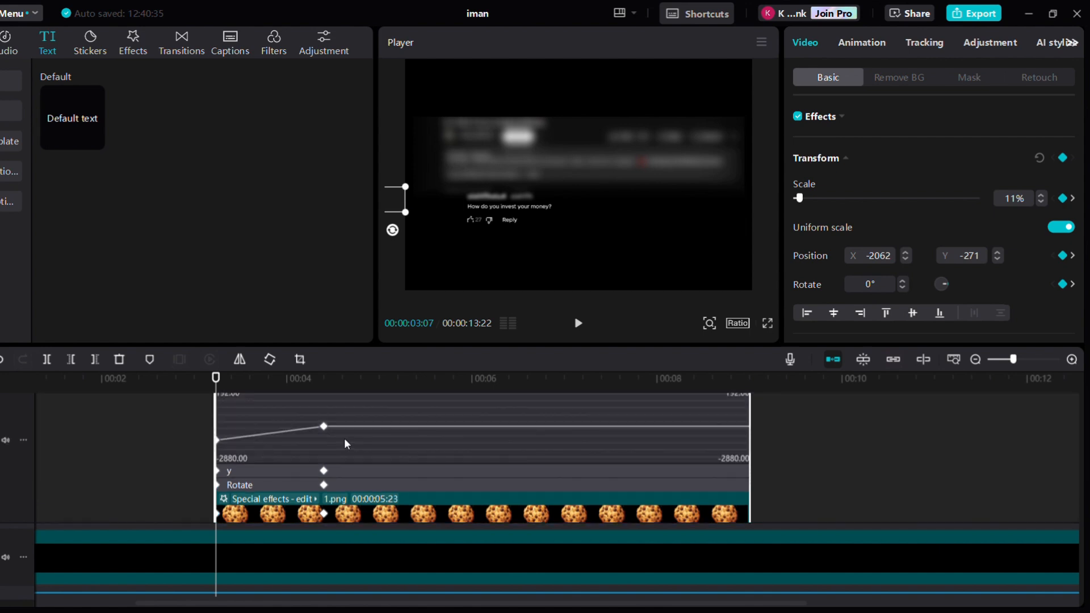
key(alt+k)
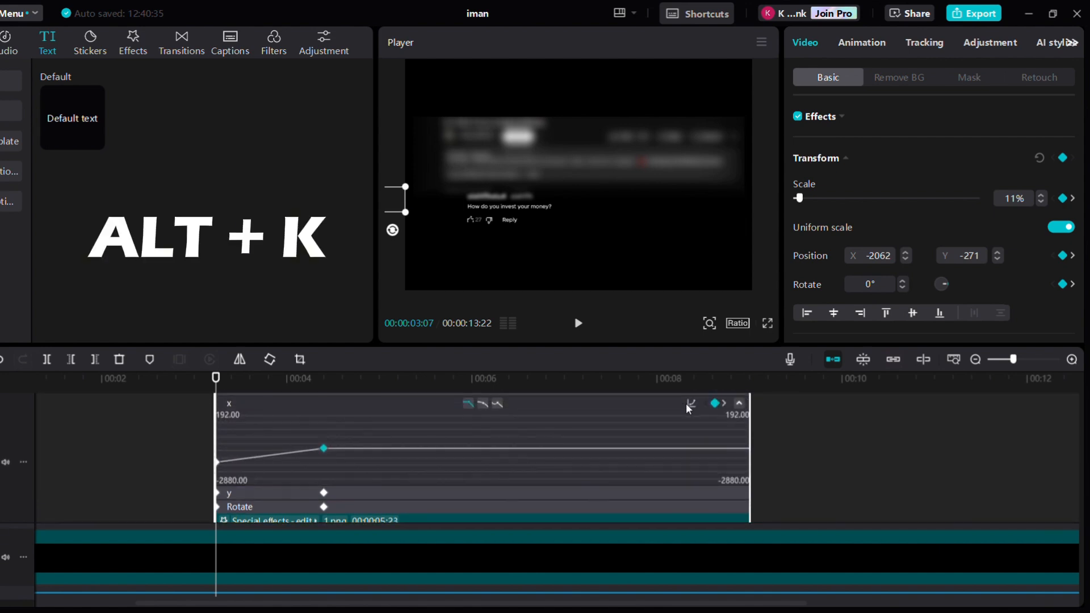
click(690, 405)
click(963, 460)
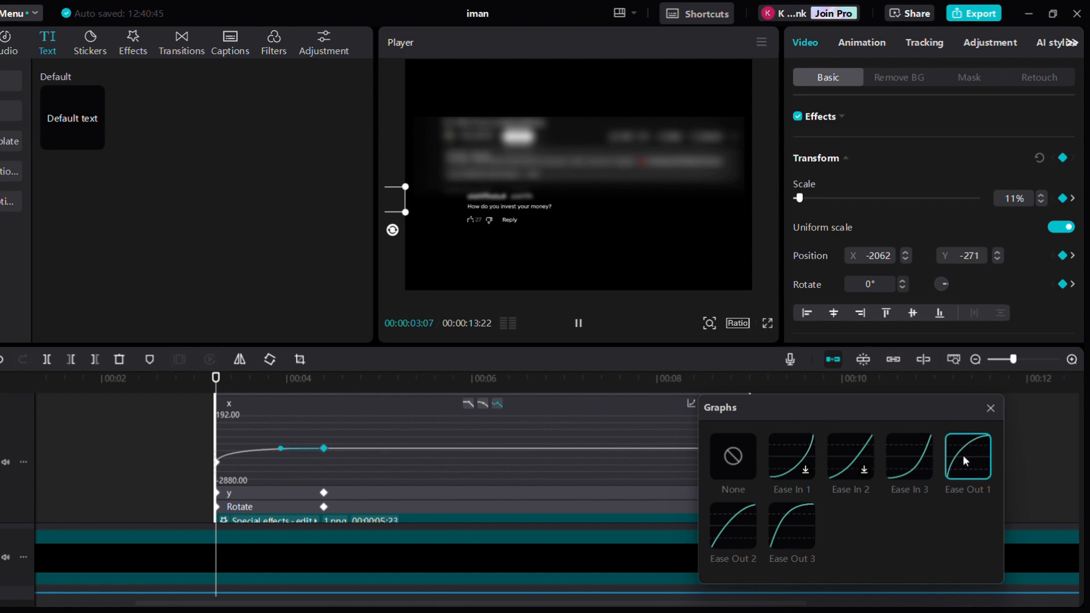
key(alt+k)
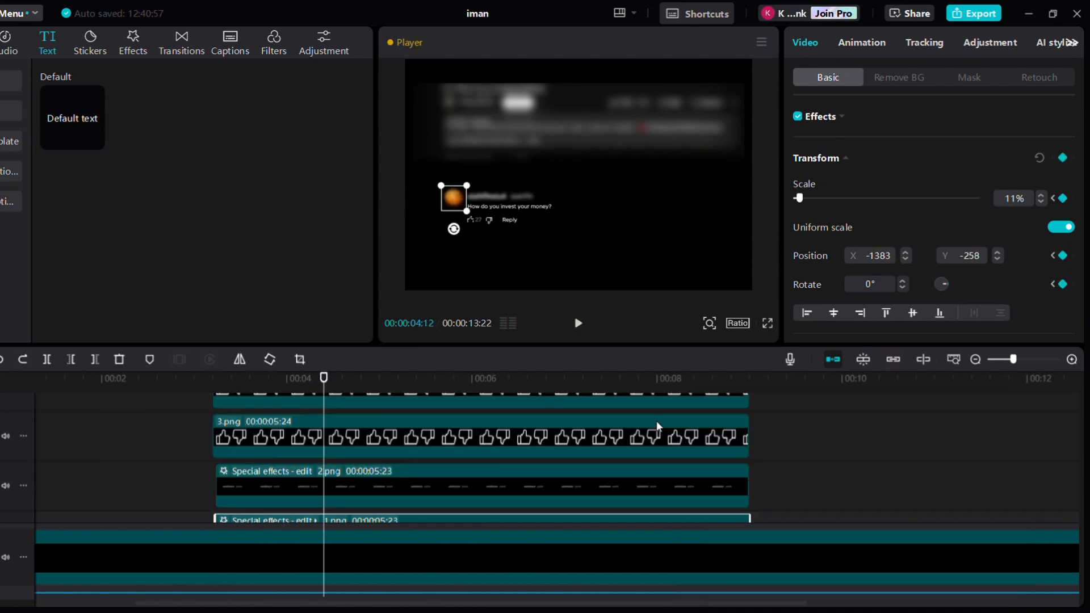
Play back the section to preview the cookie slide-in
drag(239, 507, 172, 509)
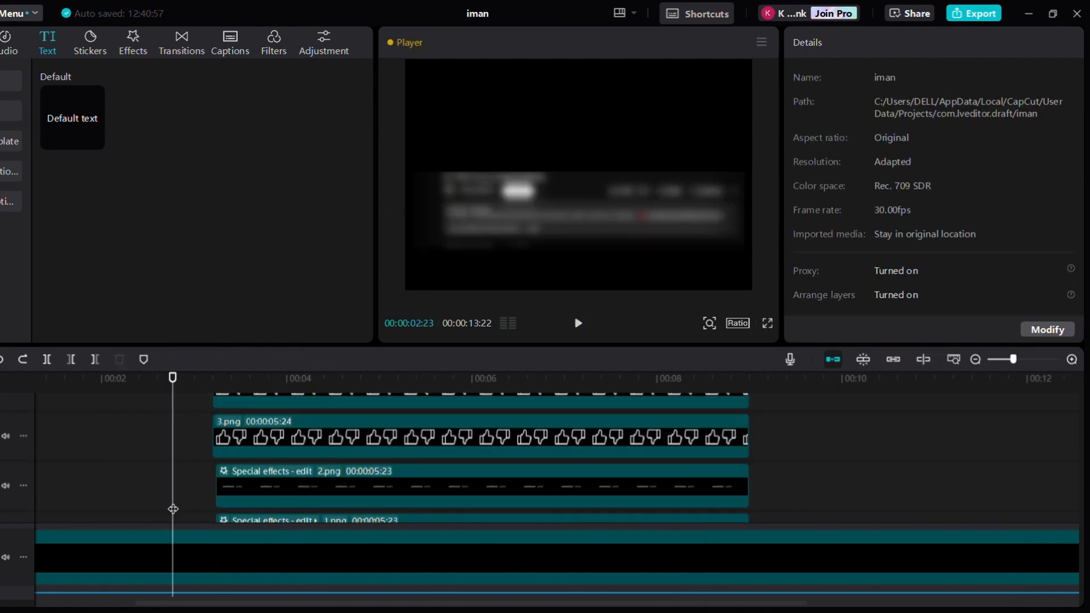
scroll(292, 503, down, 1)
key(space)
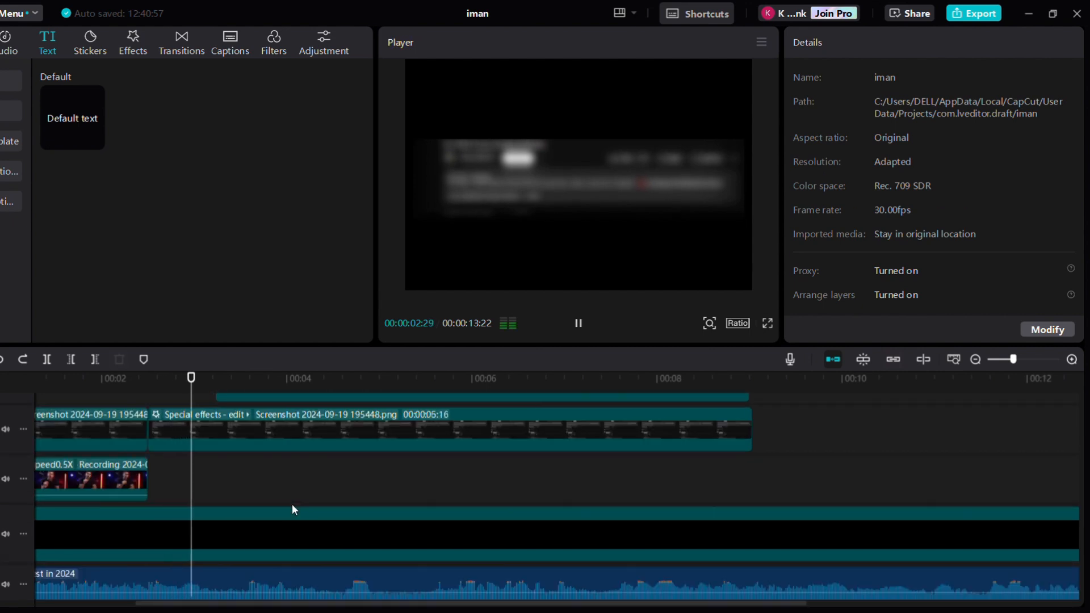
key(space)
scroll(292, 504, up, 3)
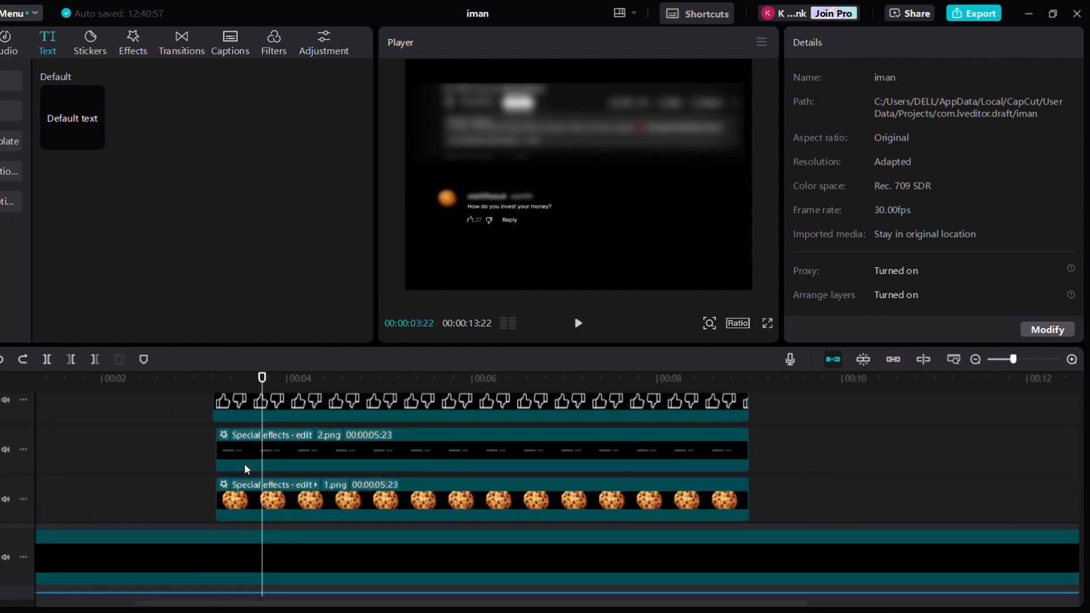
click(236, 447)
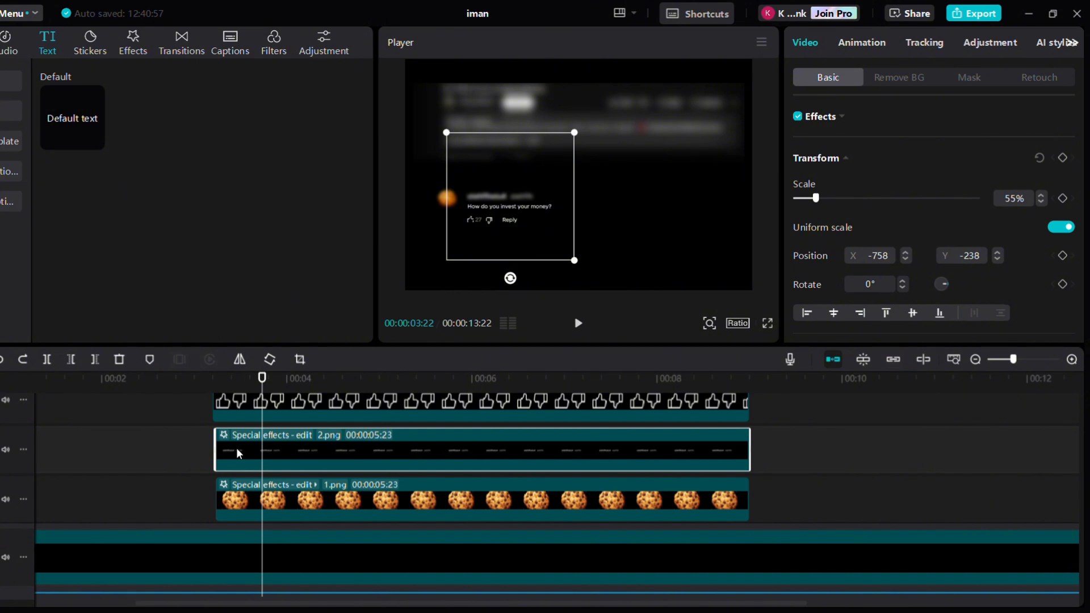
key(Left)
key(Left)
key(Left)
key(Left)
key(Left)
key(Left)
key(Left)
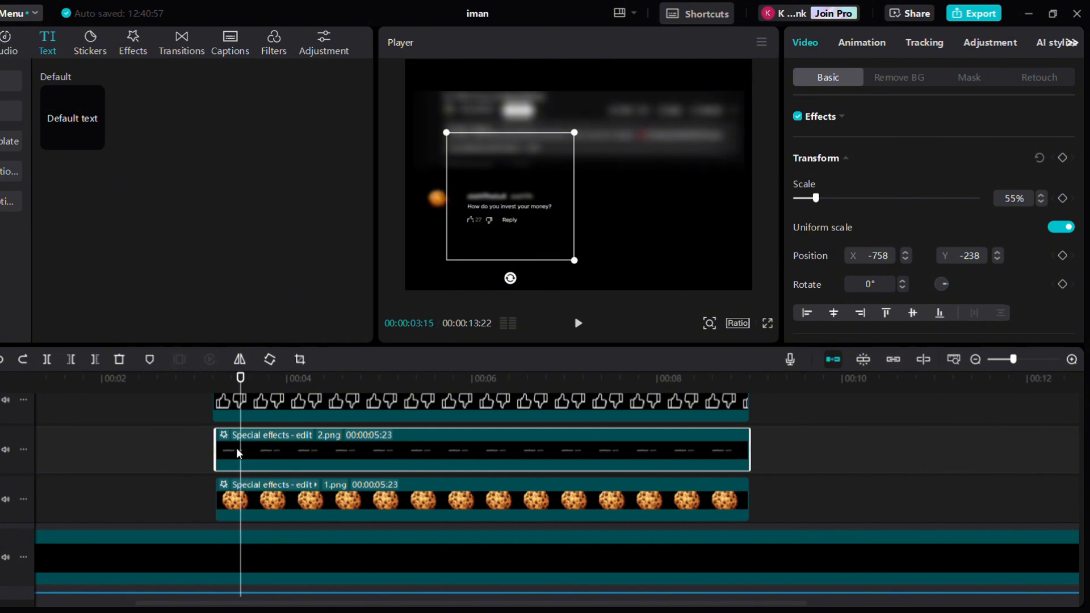
key(Left)
key(Left)
key(Left)
key(Left)
key(Left)
key(Left)
key(Left)
key(Left)
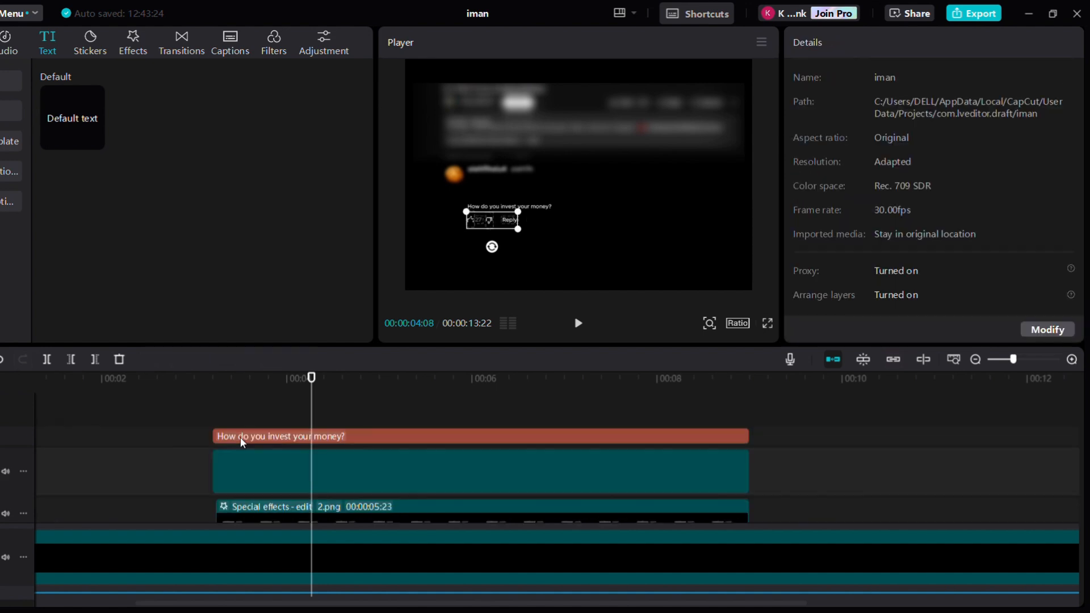
drag(590, 234, 539, 179)
Apply the Type 2 in-animation to the question text with a 0.8s duration
click(362, 436)
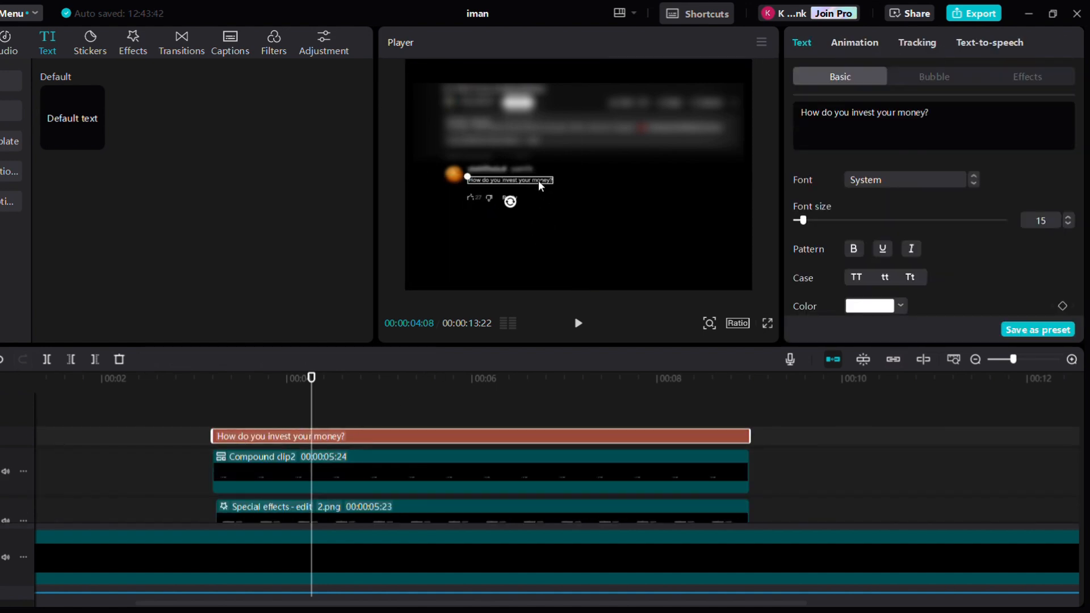
click(540, 238)
click(194, 417)
click(233, 439)
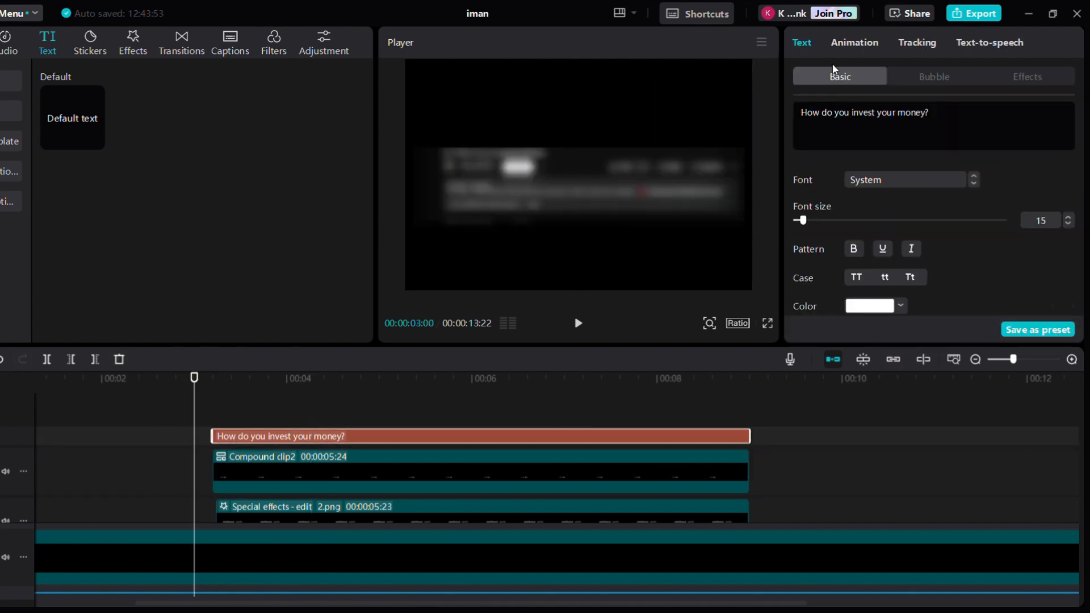
click(862, 41)
scroll(965, 170, down, 2)
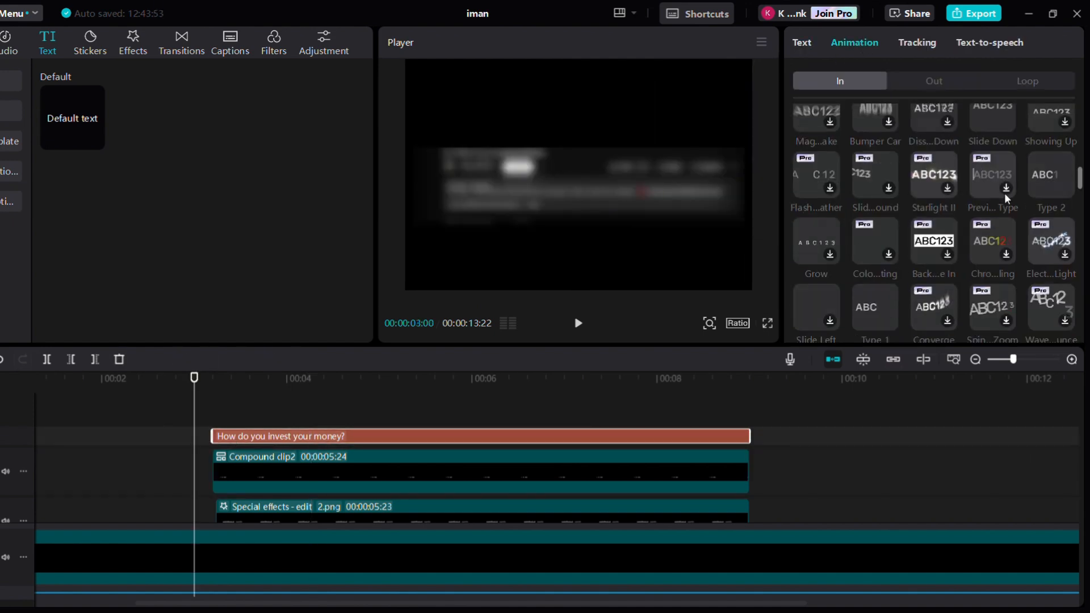
click(1034, 186)
click(884, 324)
click(883, 325)
click(884, 325)
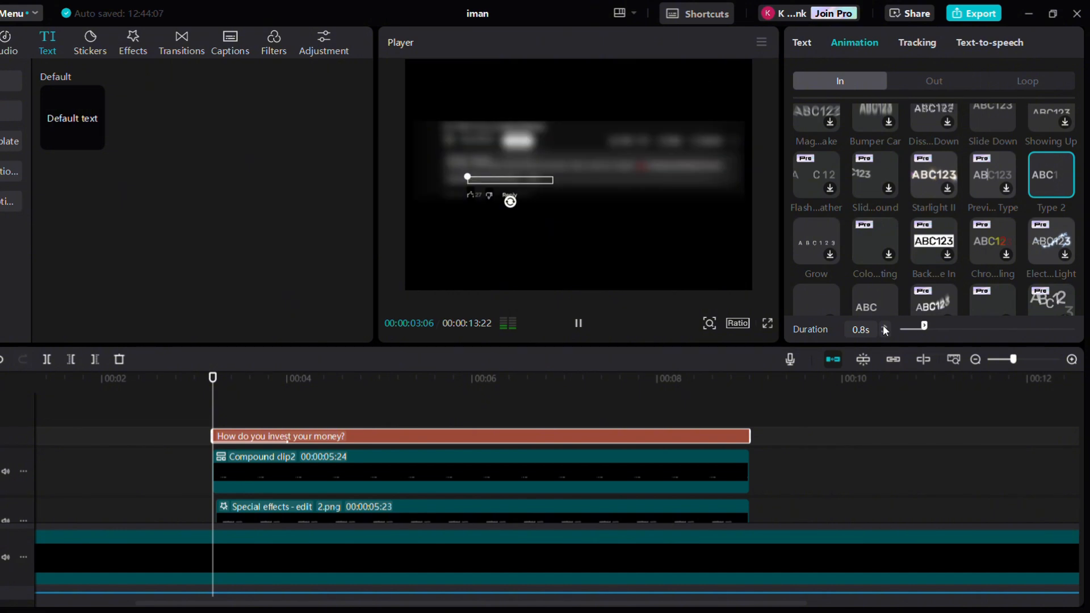
Keyframe the compound comment clip's transform and move it down off-screen at the clip start so it slides up
click(219, 469)
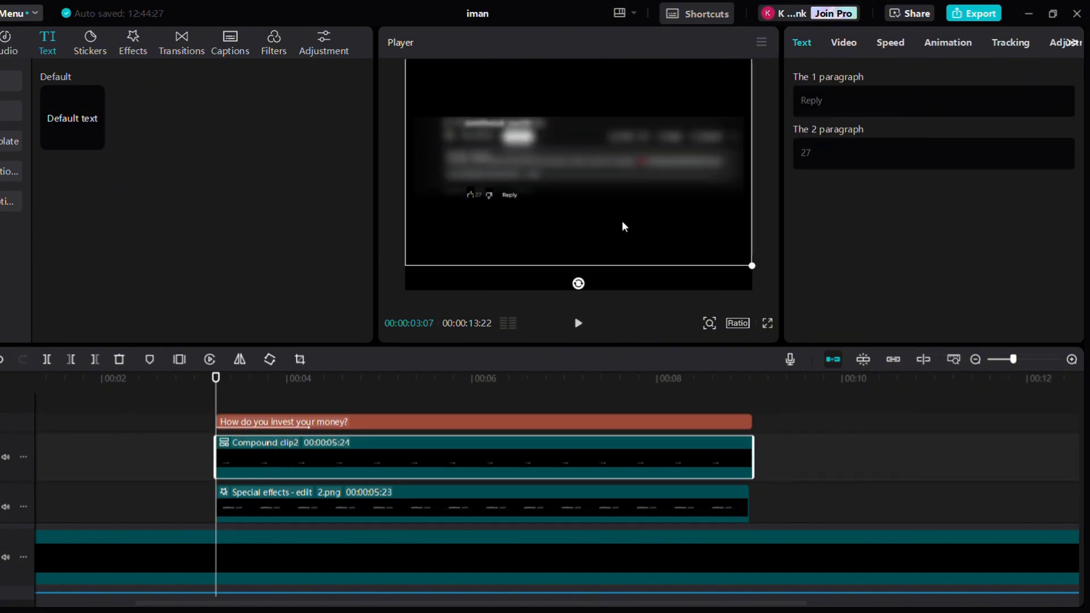
click(843, 50)
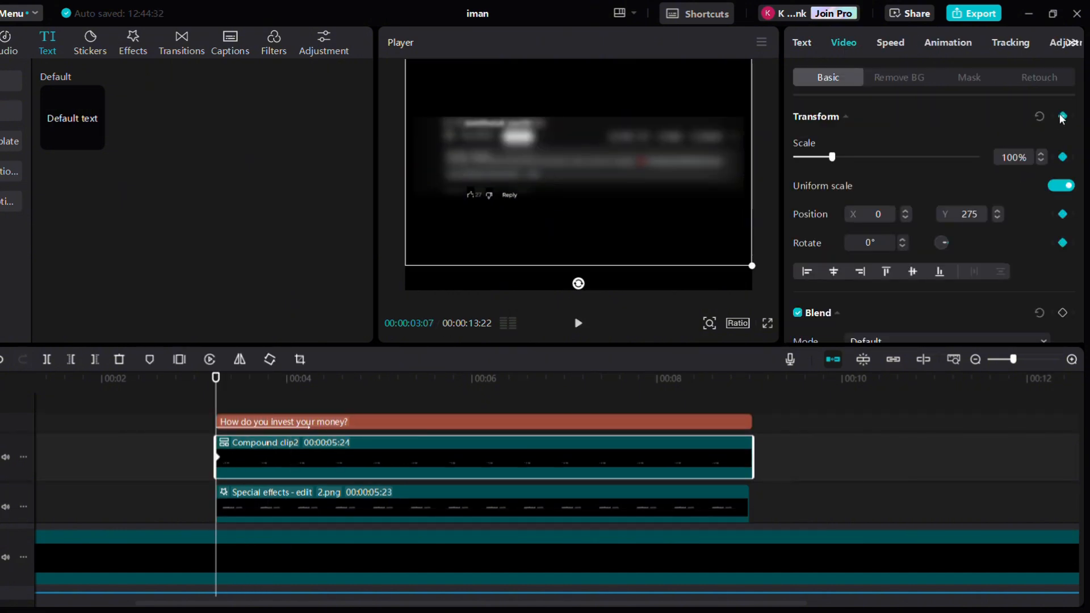
key(space)
key(space)
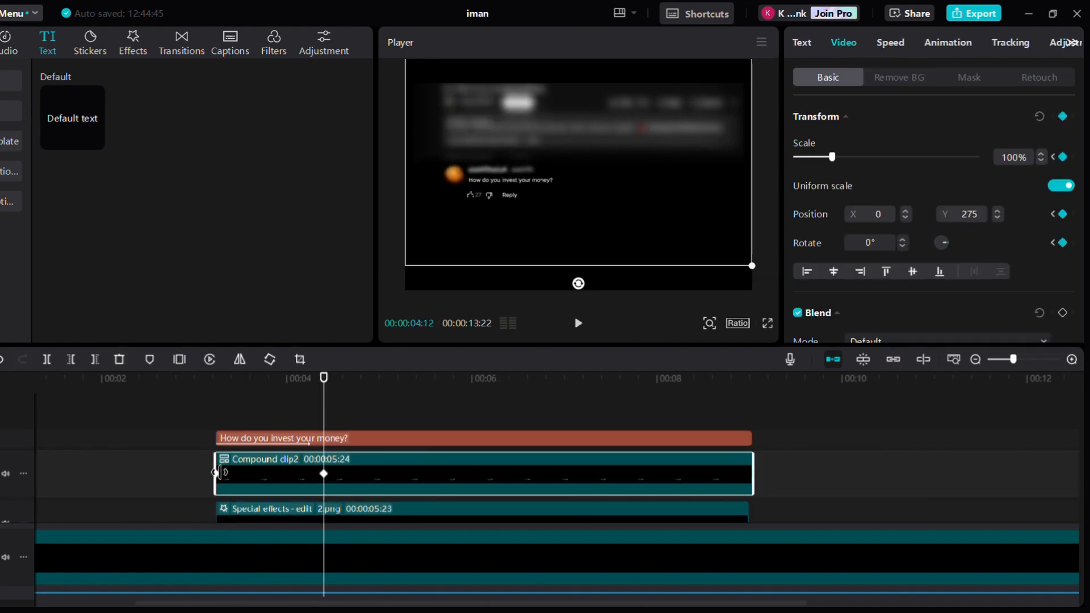
drag(515, 204, 516, 294)
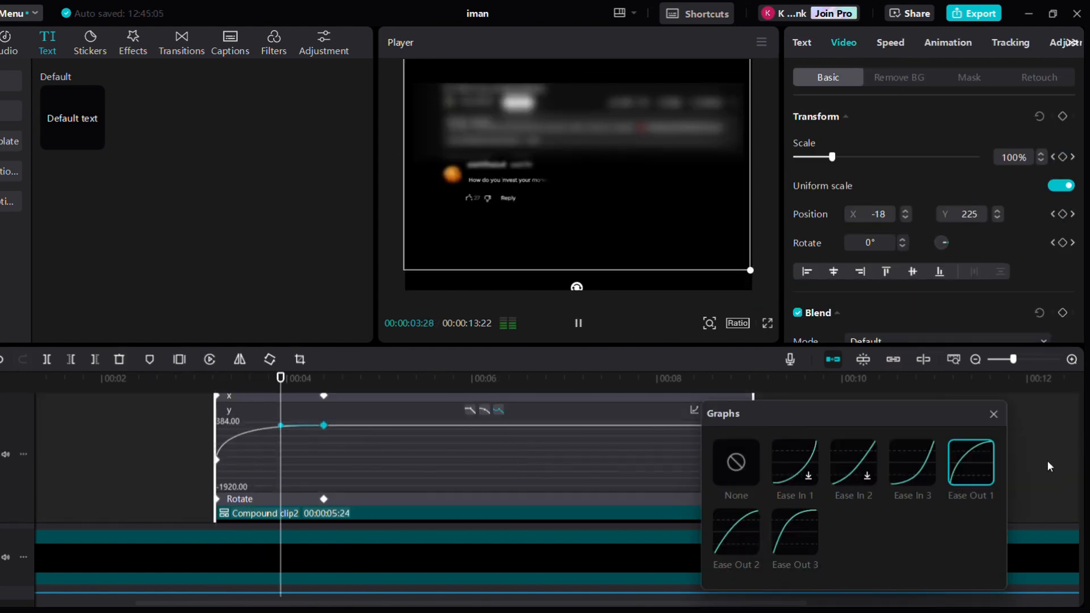
Shift the question text clip slightly later on the timeline and play back the section
click(193, 445)
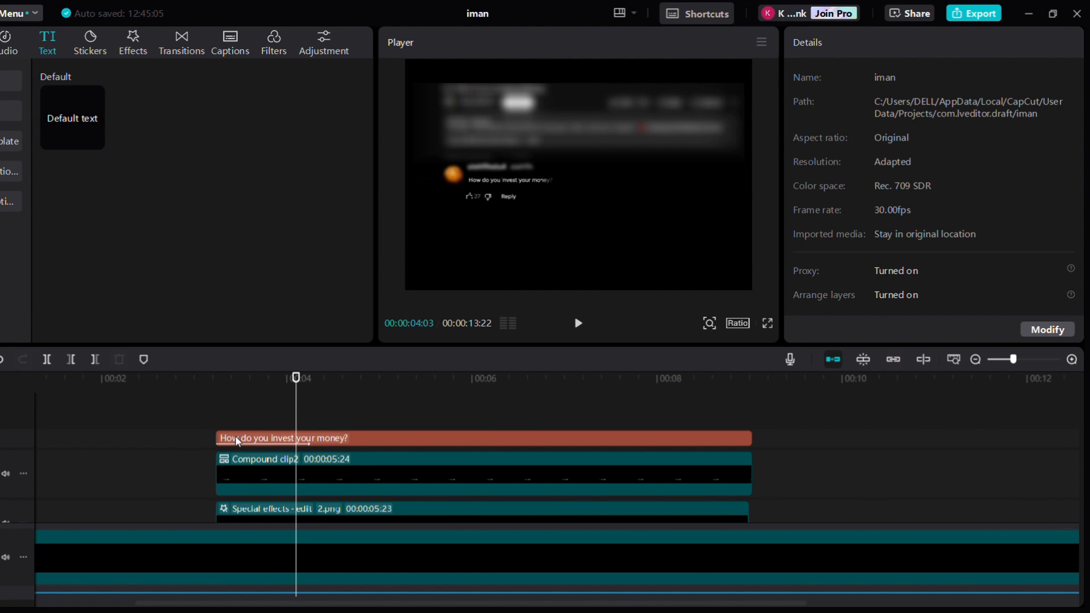
drag(235, 441, 279, 441)
click(171, 477)
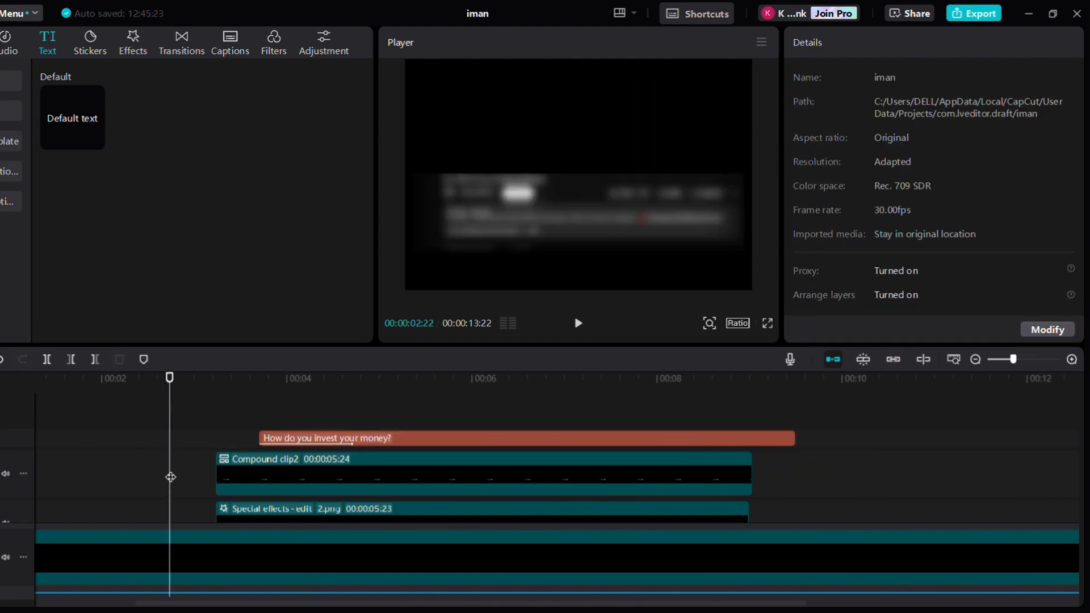
key(space)
key(space)
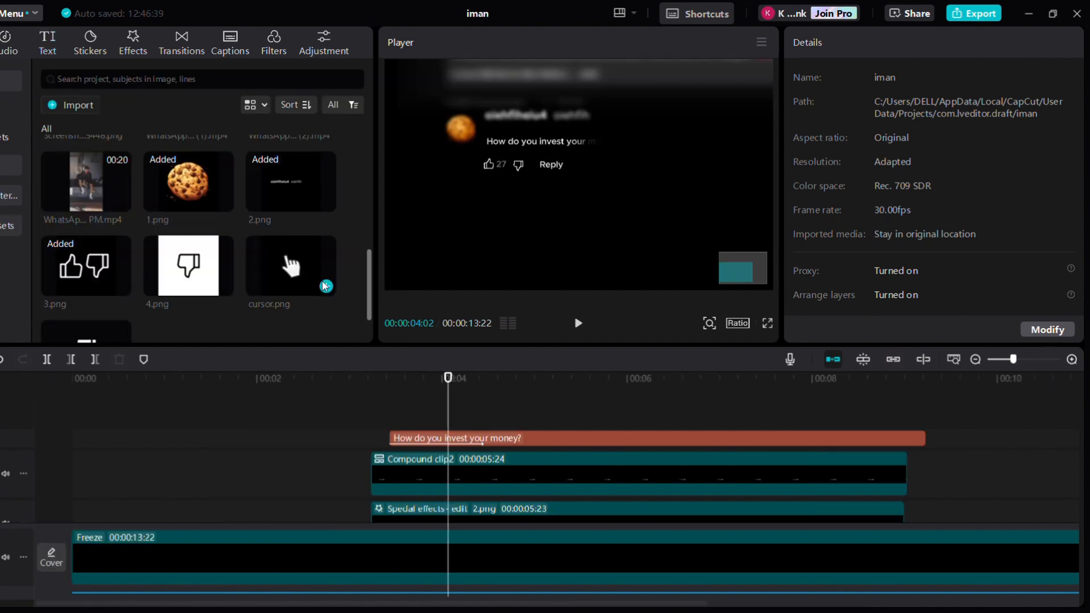
Add the cursor image to a new track at the playhead and set its blend mode to Screen
drag(291, 266, 448, 404)
scroll(902, 265, down, 3)
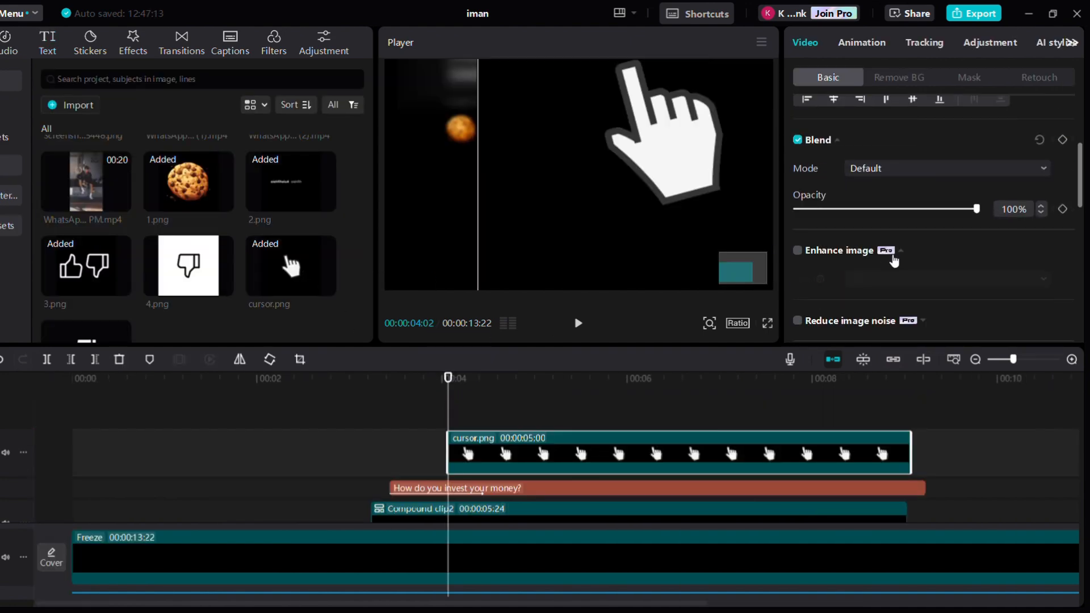
scroll(880, 168, down, 3)
click(881, 170)
click(872, 242)
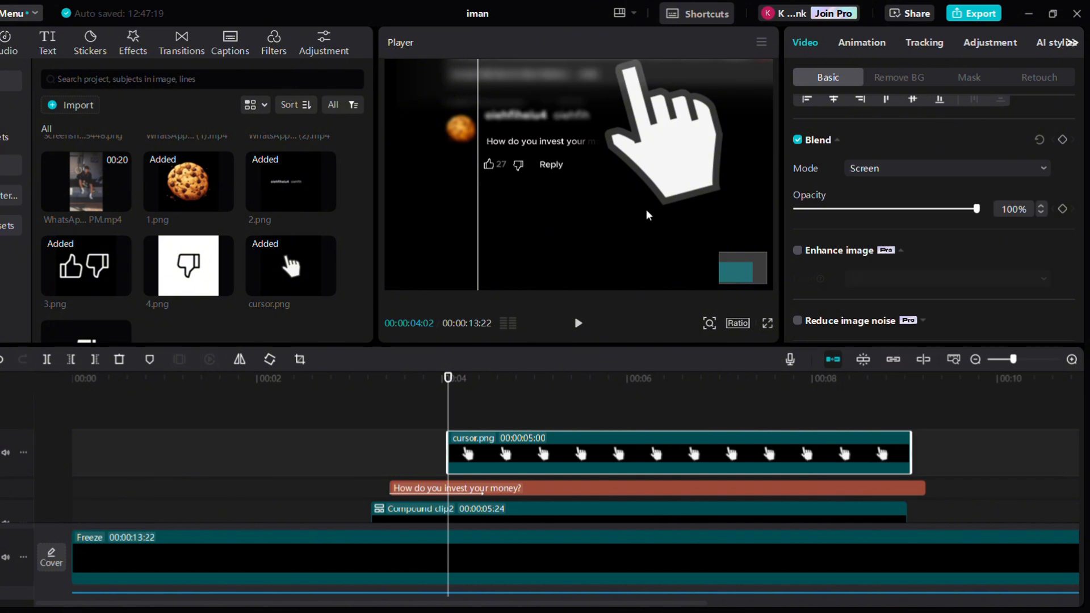
Scale the cursor down to 13% and move it off-screen to the right
scroll(576, 178, down, 6)
scroll(602, 211, up, 3)
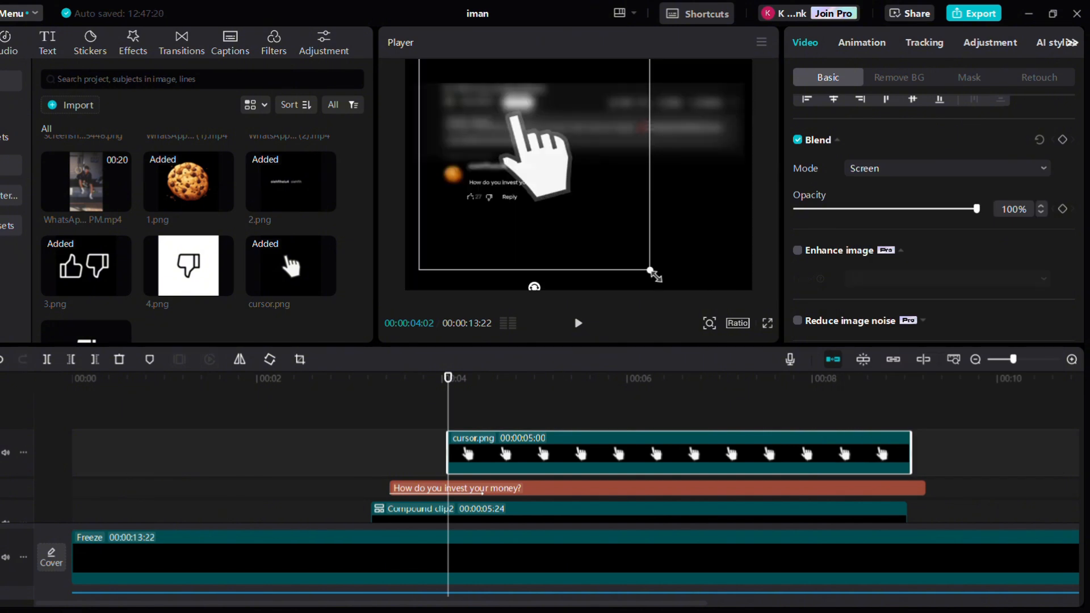
drag(653, 273, 495, 155)
scroll(555, 199, up, 3)
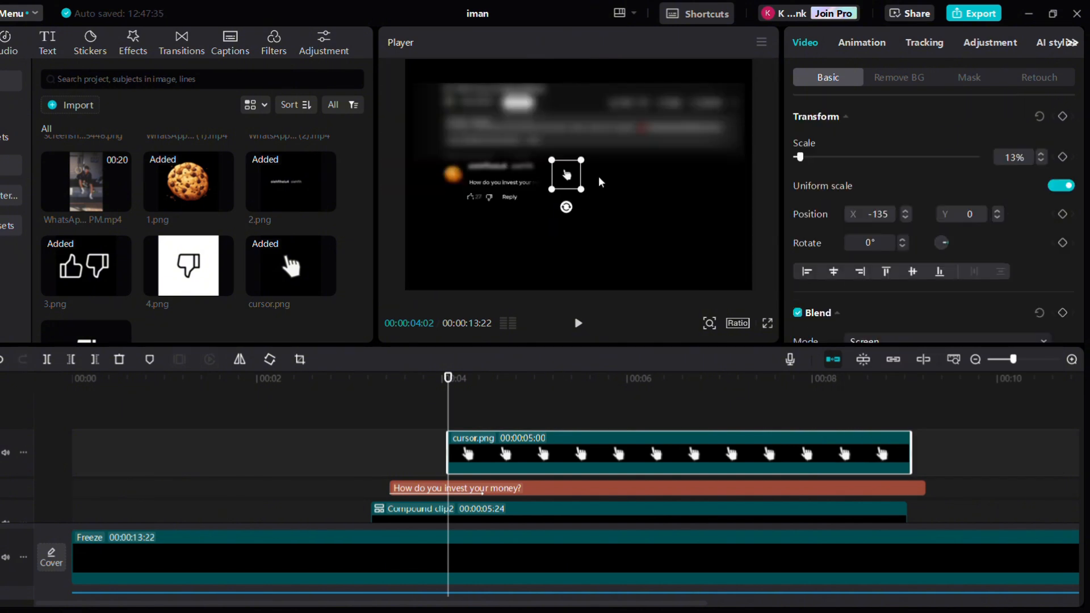
drag(574, 182, 762, 211)
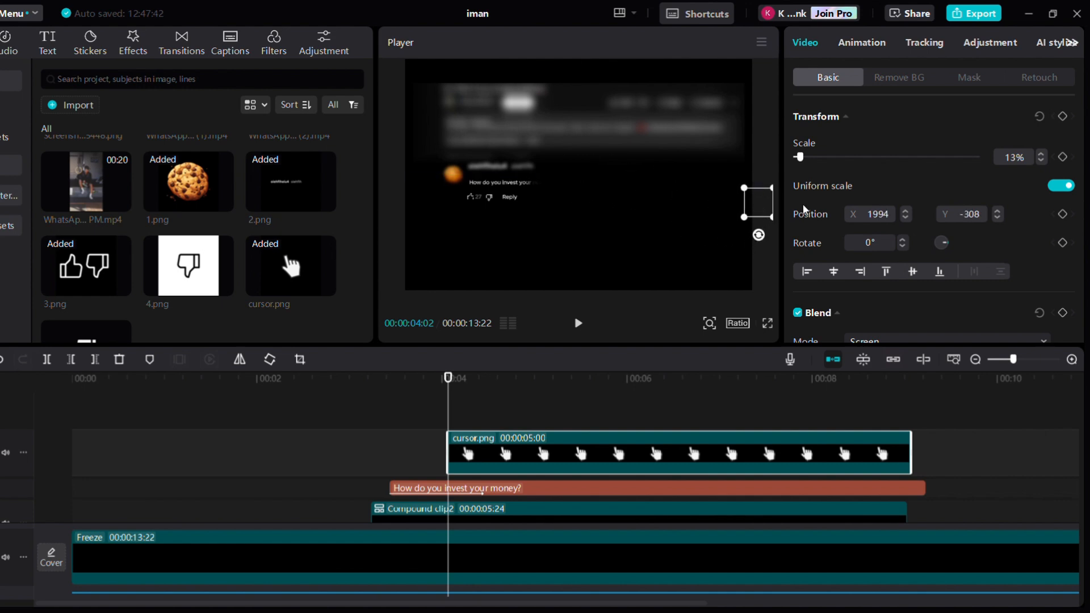
At 00:00:05:19, move the cursor onto the dislike icon so it animates in, and open its X position curve
click(331, 441)
key(space)
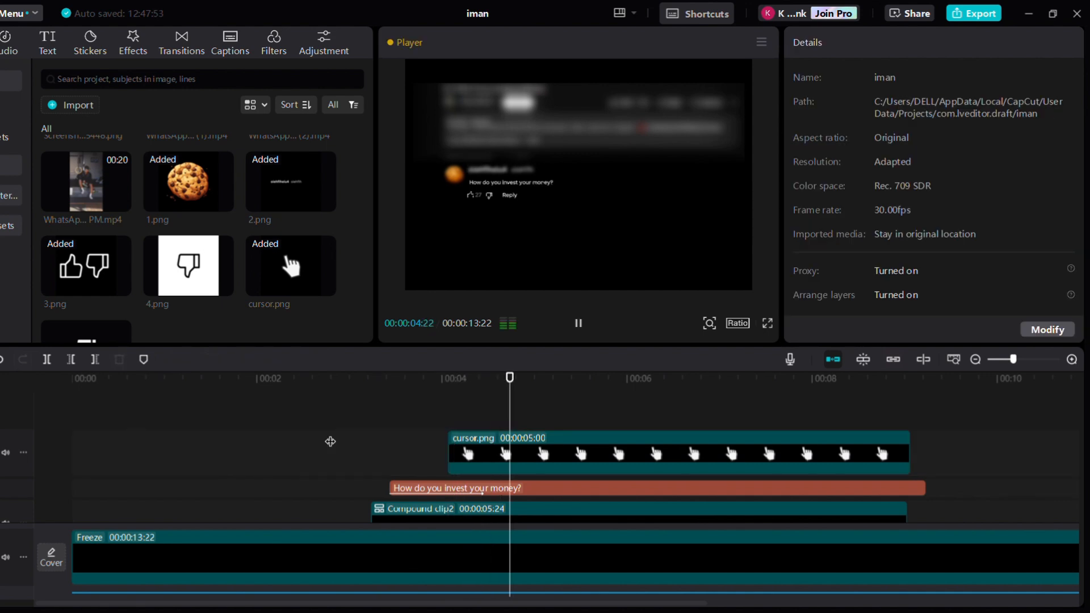
scroll(331, 441, down, 4)
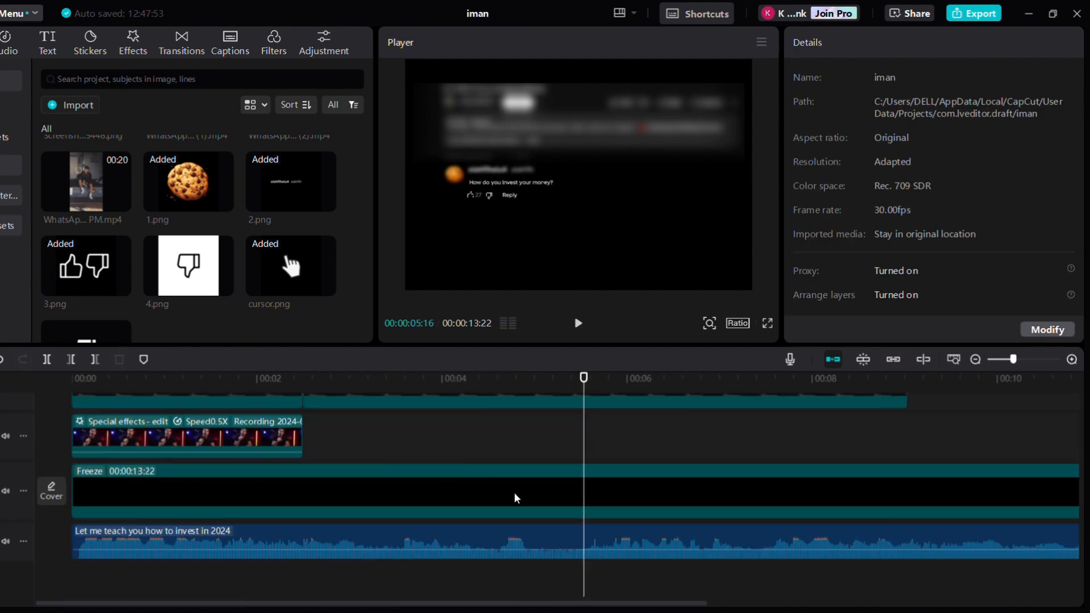
key(Right)
key(Right)
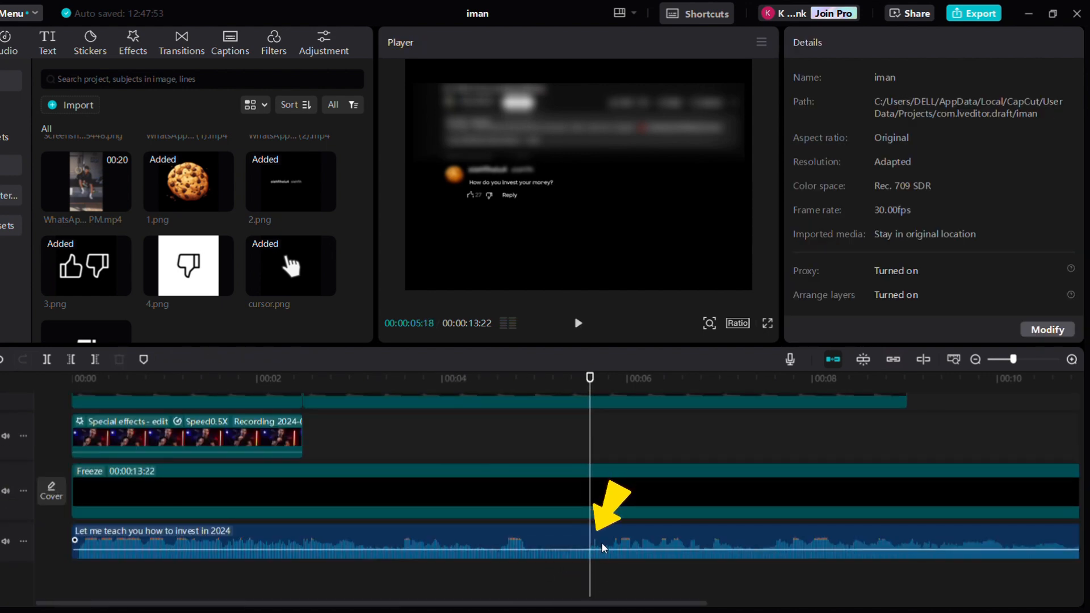
key(Right)
scroll(602, 546, up, 4)
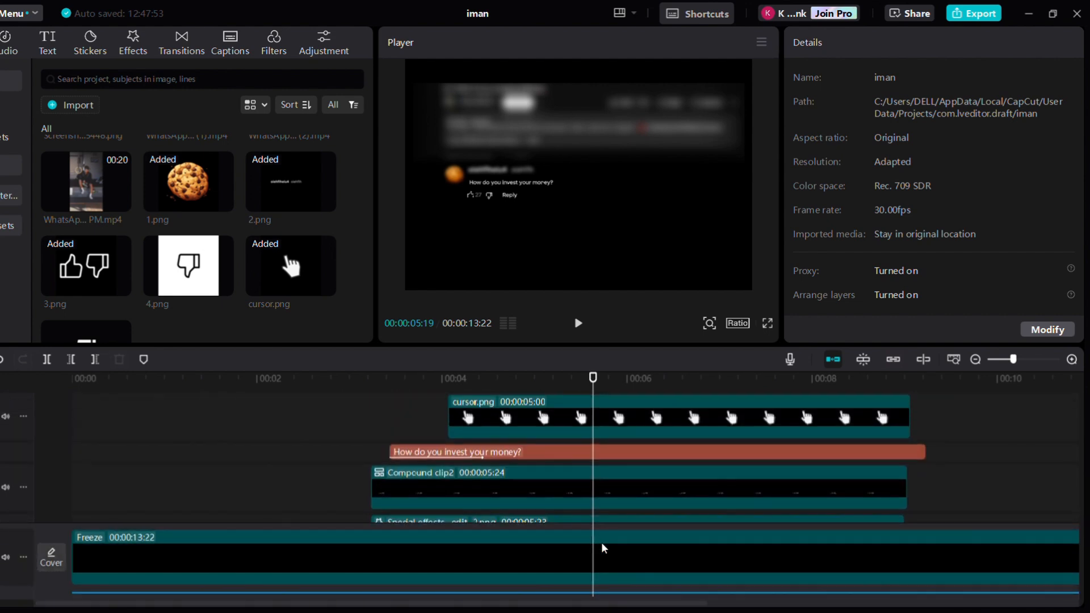
click(574, 427)
drag(771, 210, 493, 202)
click(491, 431)
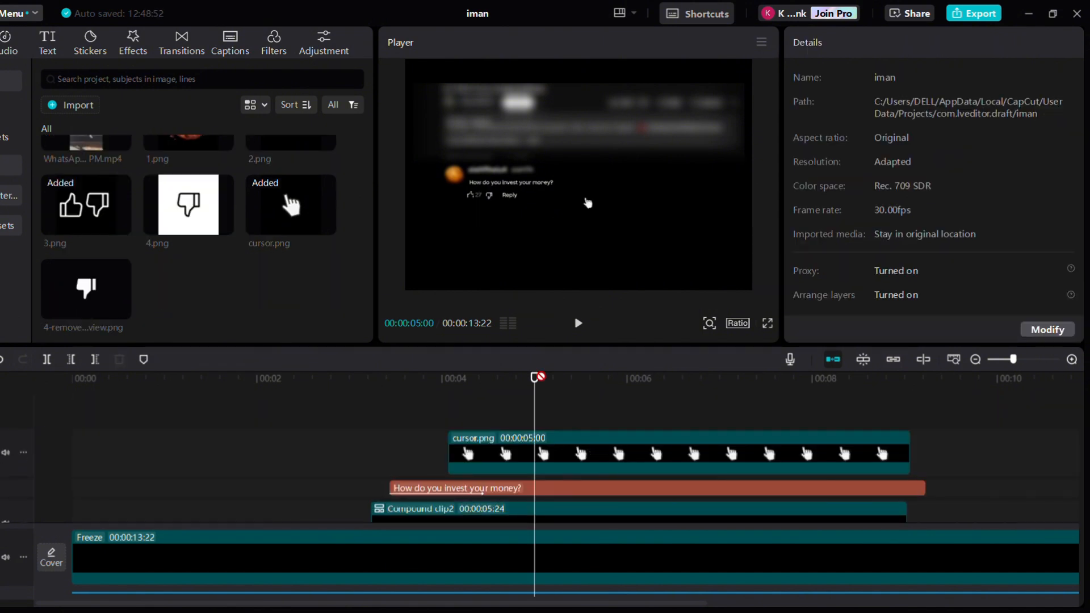
Add the white dislike image at 00:00:05:00, scale it to about 8% and place it over the dislike icon
drag(86, 289, 627, 245)
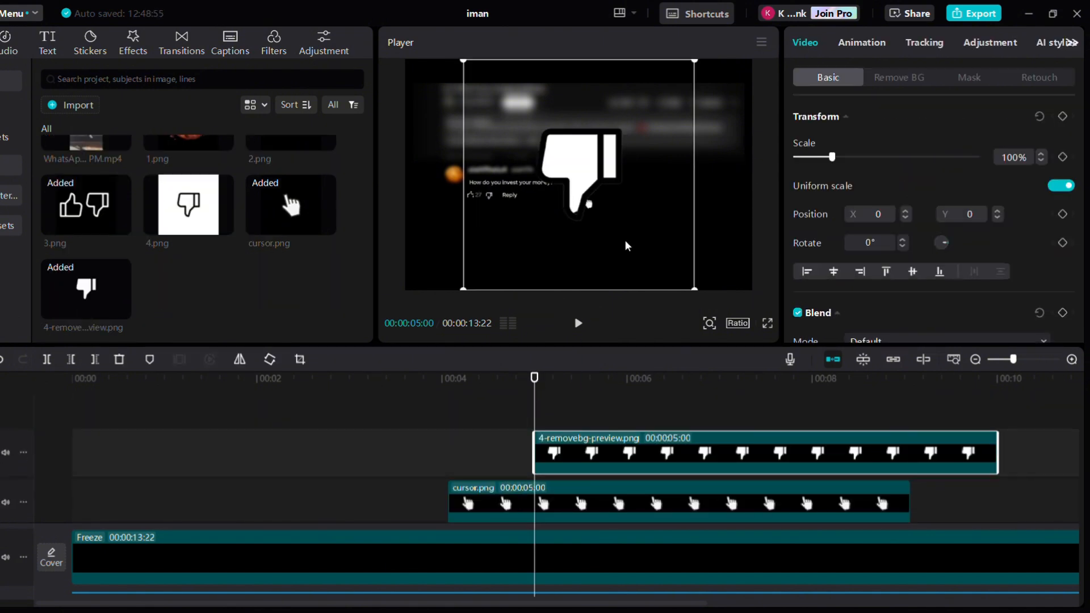
drag(696, 287, 550, 224)
scroll(549, 226, up, 5)
scroll(548, 226, left, 3)
drag(687, 174, 450, 254)
scroll(450, 253, left, 1)
drag(547, 179, 511, 215)
scroll(511, 215, down, 2)
scroll(506, 227, up, 1)
drag(529, 150, 511, 168)
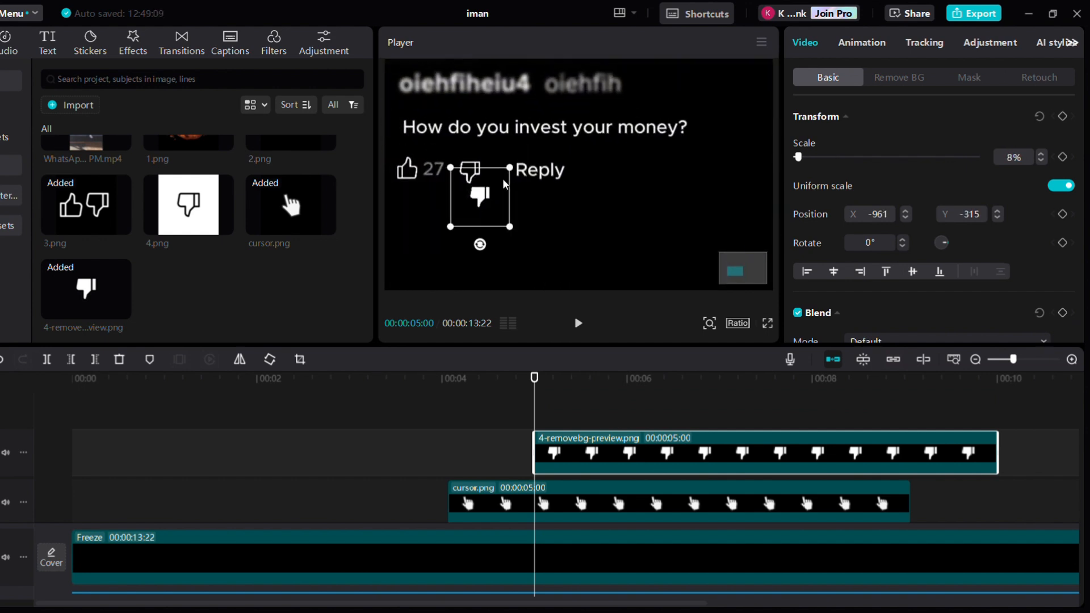
scroll(509, 176, up, 1)
drag(494, 206, 482, 170)
Nudge the white dislike image's X position and keyframe its transform
click(641, 227)
click(795, 453)
click(906, 218)
click(906, 218)
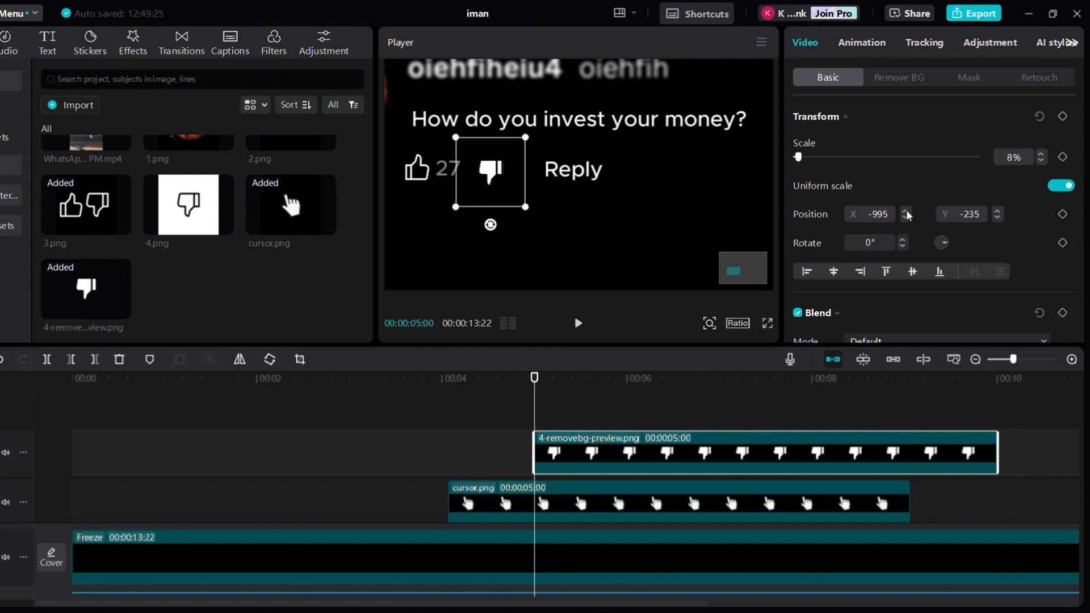
click(907, 211)
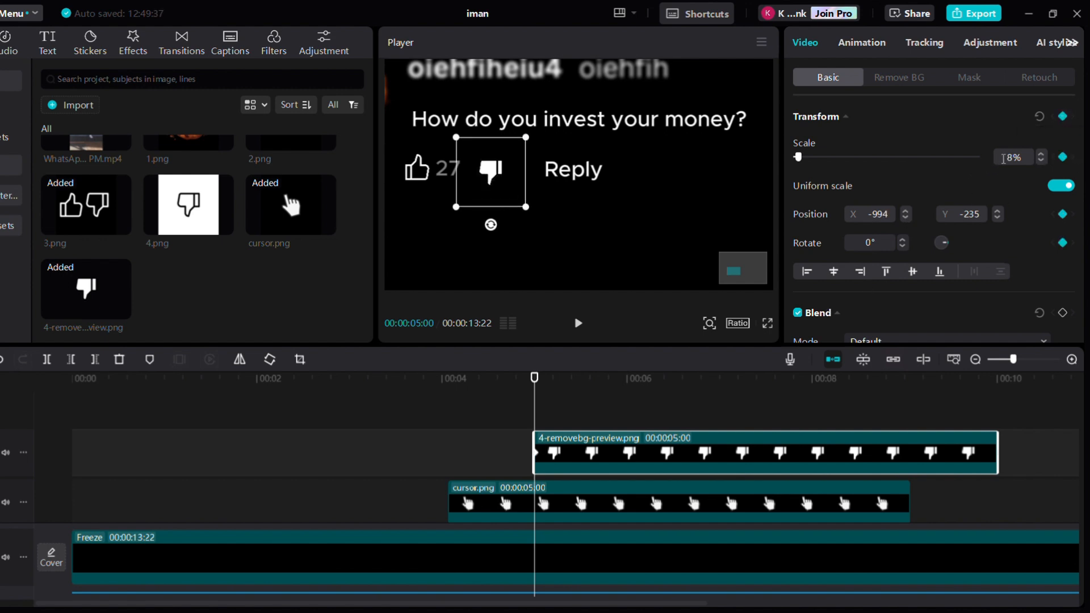
key(Return)
Step forward three frames and set the white dislike image's scale to 10%
key(Right)
key(Right)
key(Right)
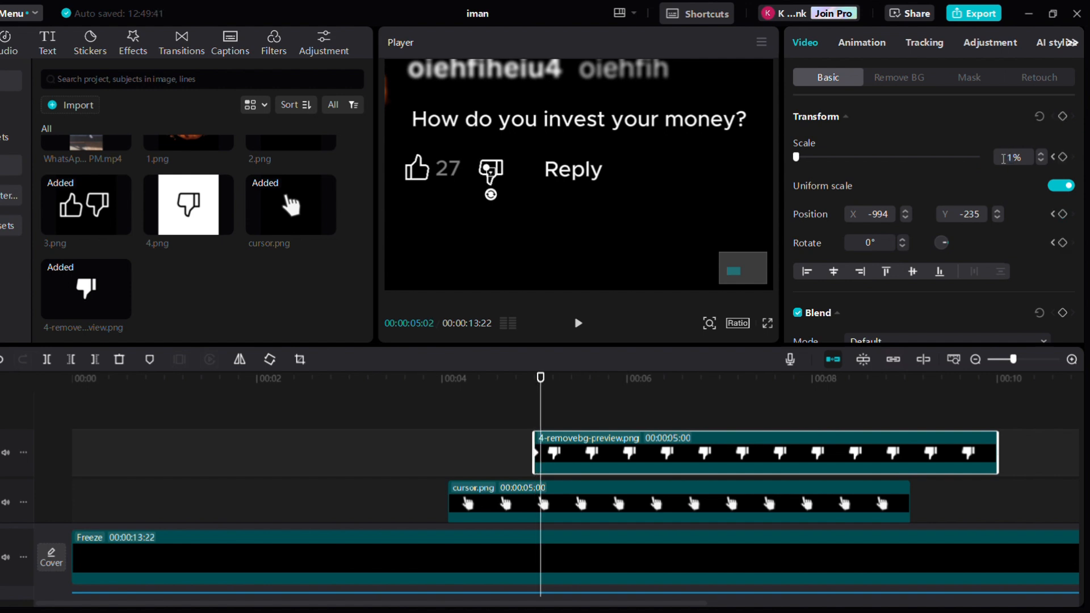
text(10)
key(Return)
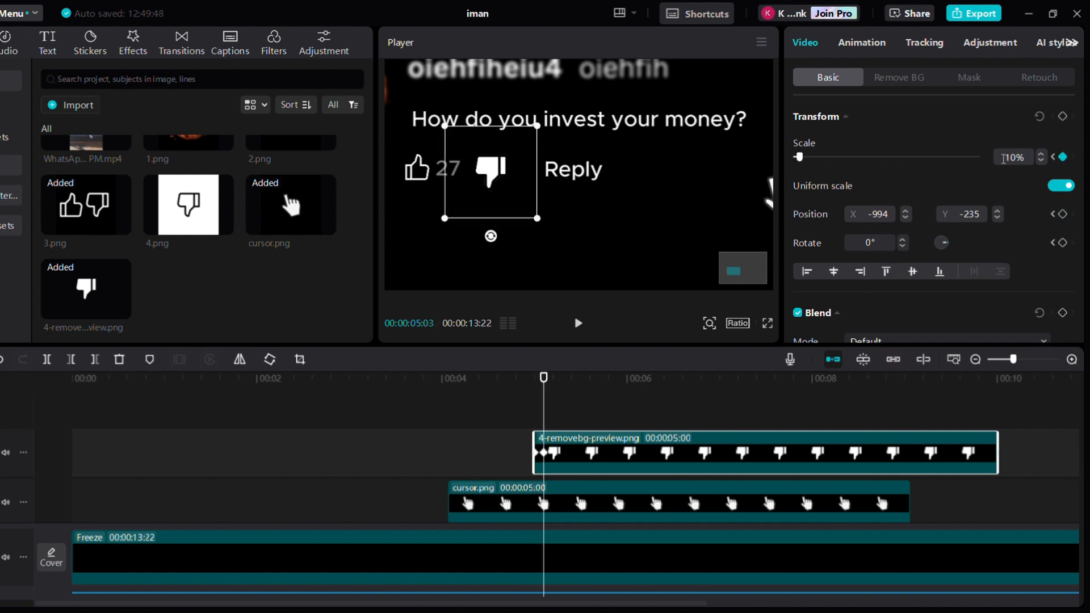
Step forward two frames and set the white dislike image's scale to 8%
key(Right)
key(Right)
double_click(1004, 158)
key(Return)
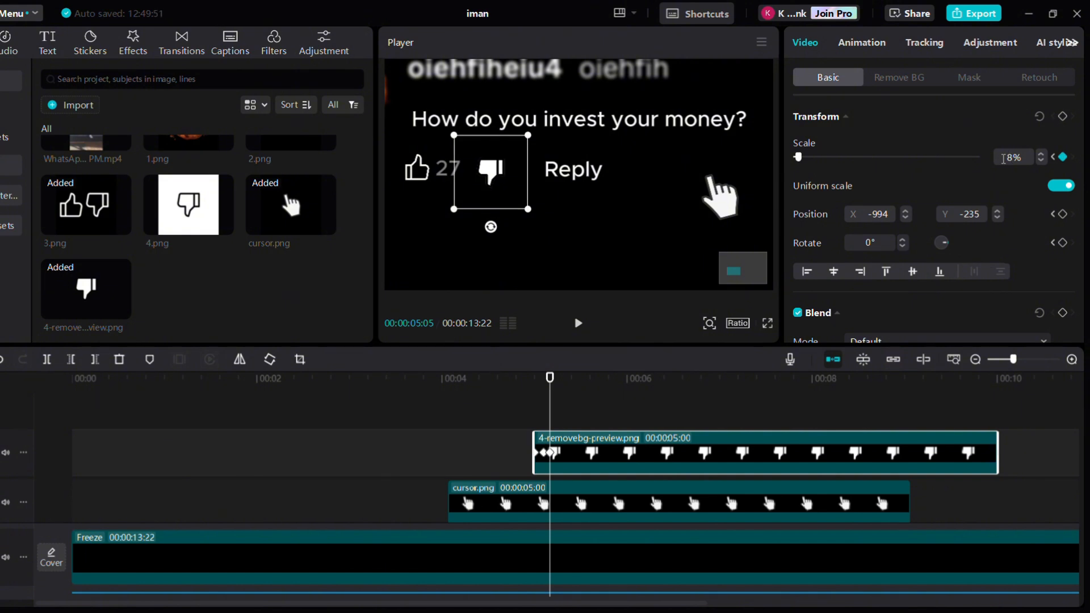
Trim the white dislike image to end with the cursor clip and extend the cursor clip's duration
click(598, 440)
scroll(598, 438, up, 3)
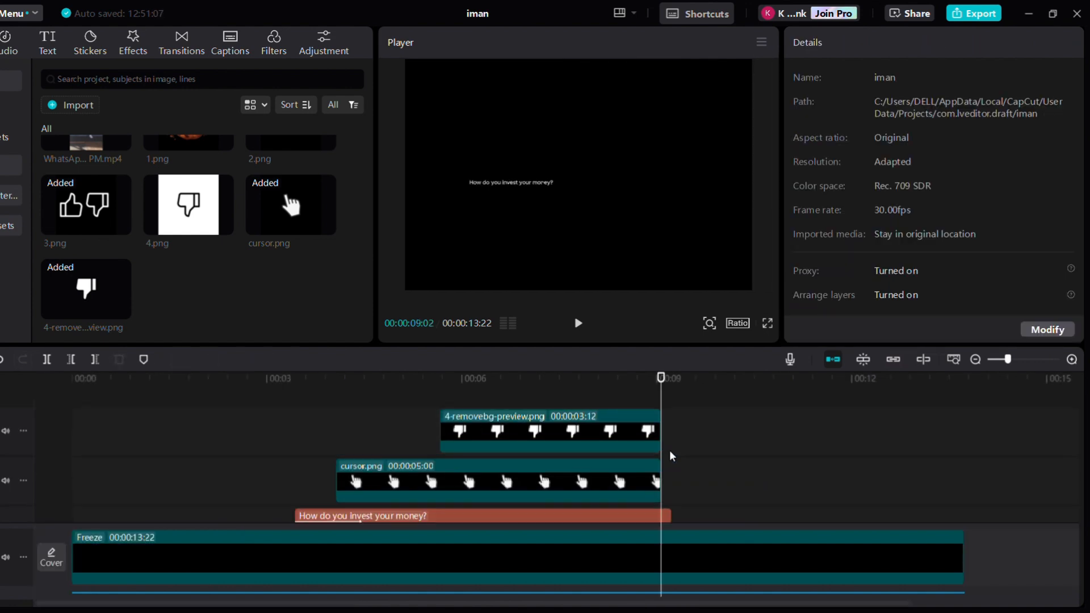
scroll(669, 451, down, 1)
click(668, 470)
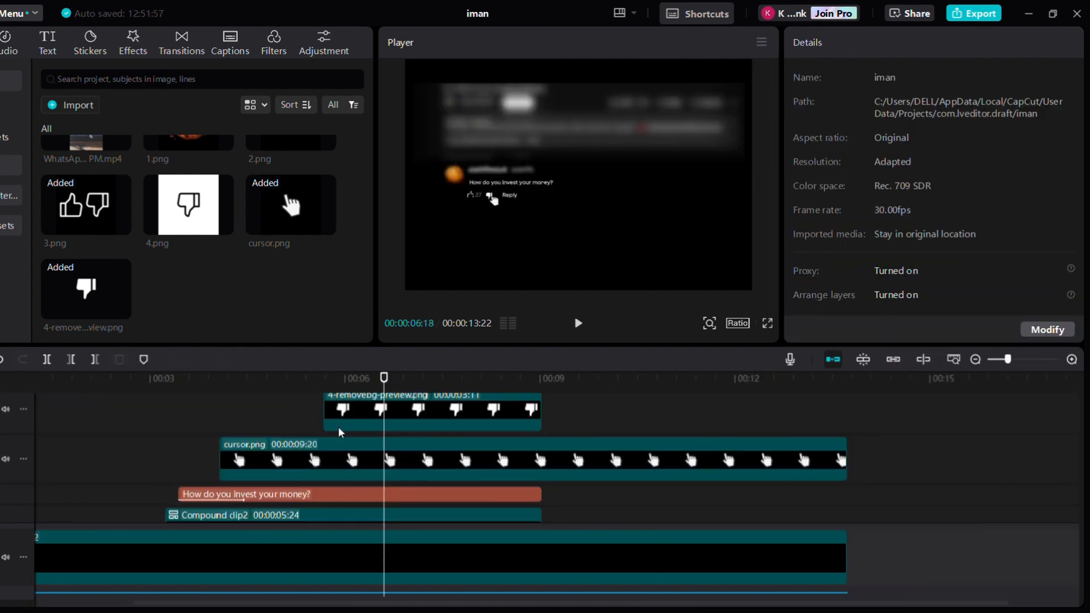
click(378, 471)
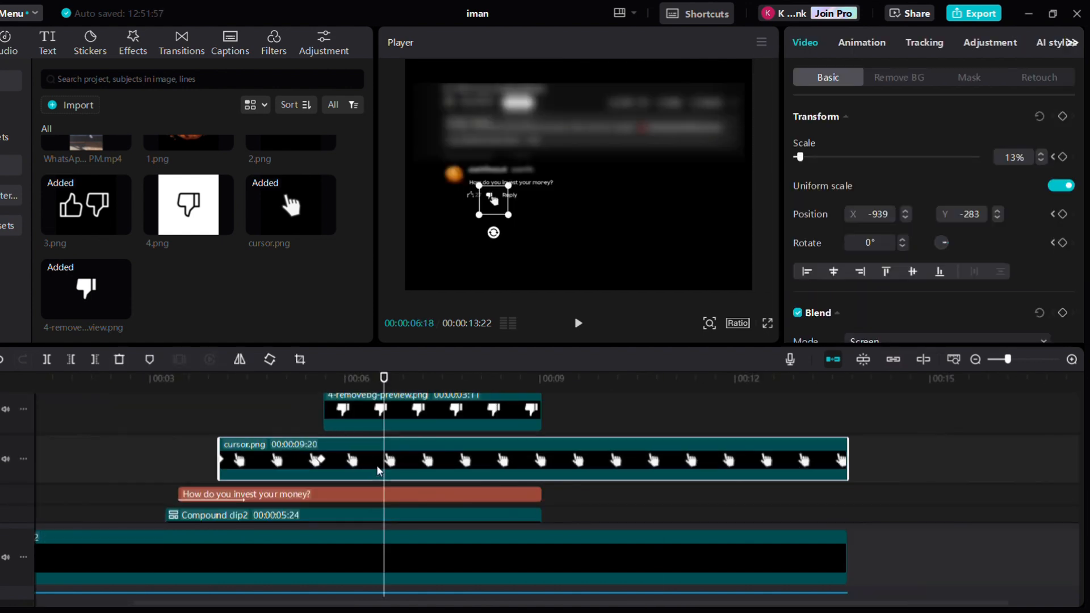
Add a transform keyframe to the cursor at 00:00:06:18 and play back the animation
click(1063, 117)
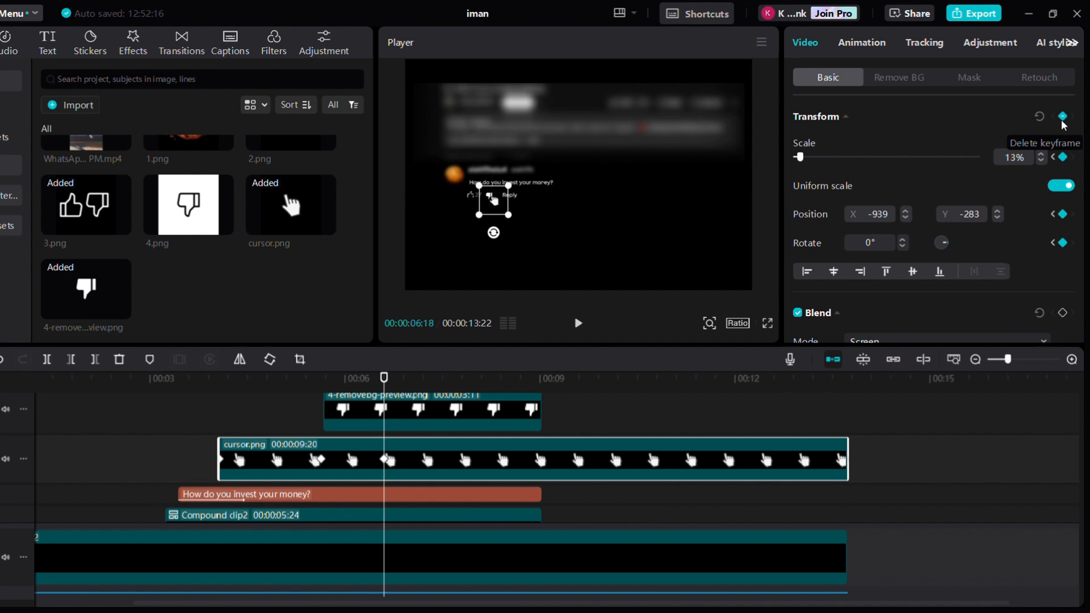
key(space)
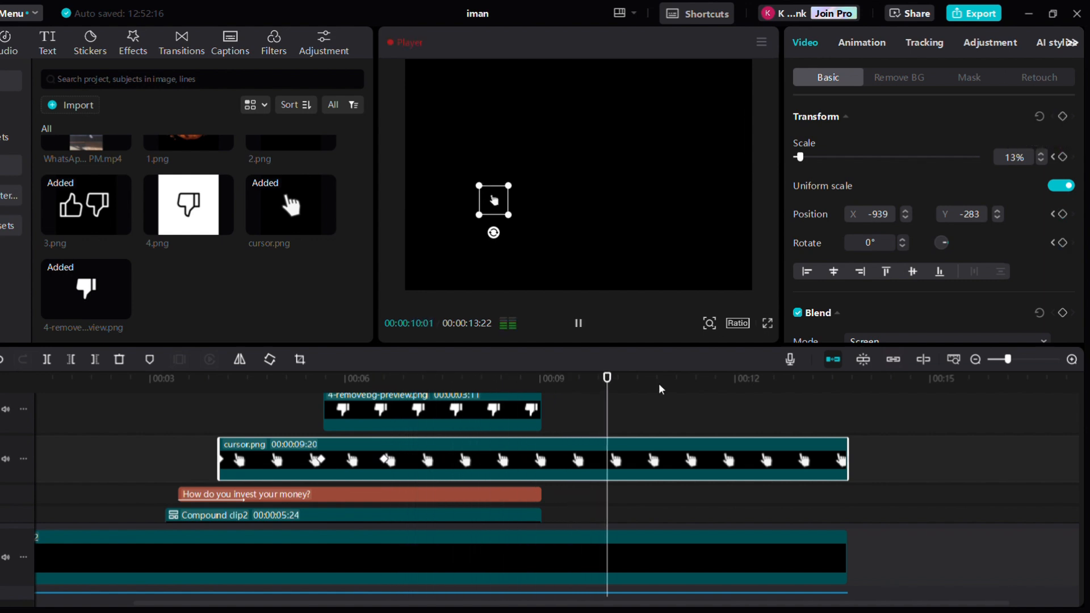
Move the cursor to the frame's upper-right corner at the current keyframe and adjust its y-position curve
drag(494, 200, 707, 117)
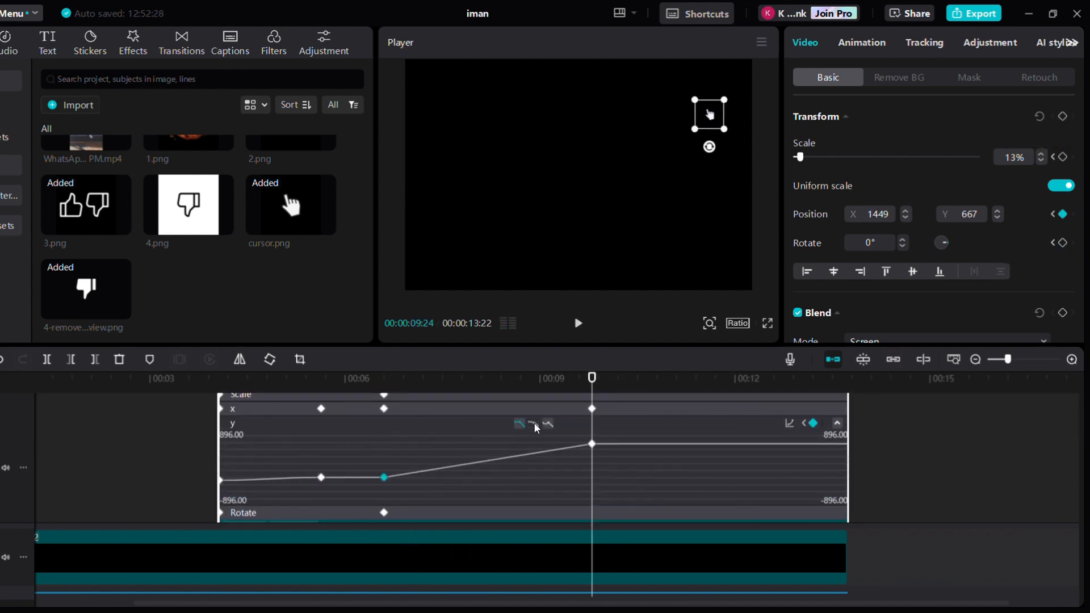
click(534, 425)
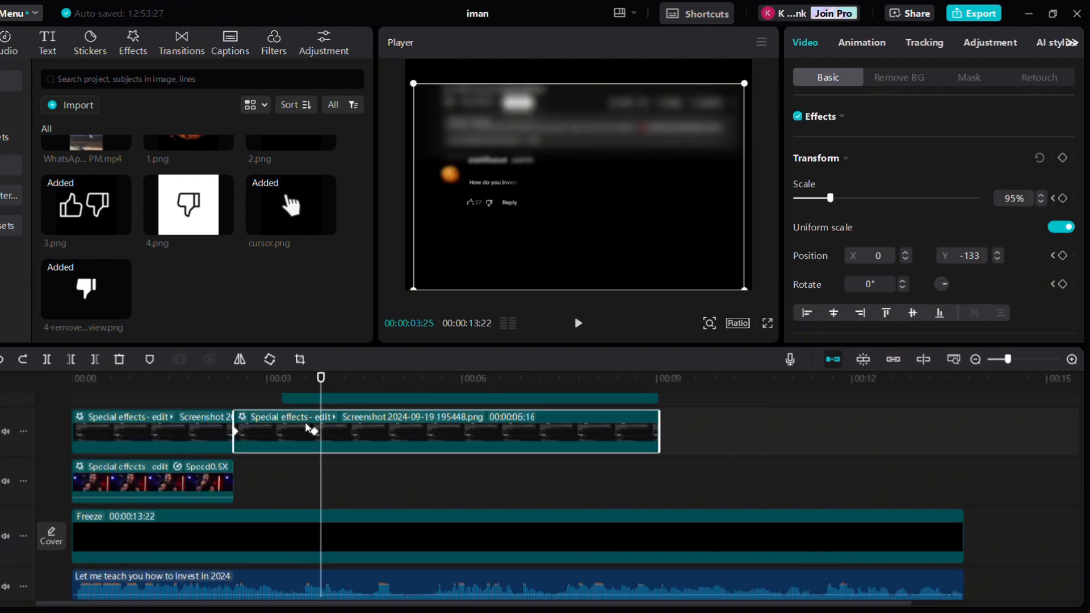
drag(305, 421, 285, 441)
Reposition the comment screenshot clip's rectangle mask down over the lower reply comment
click(970, 80)
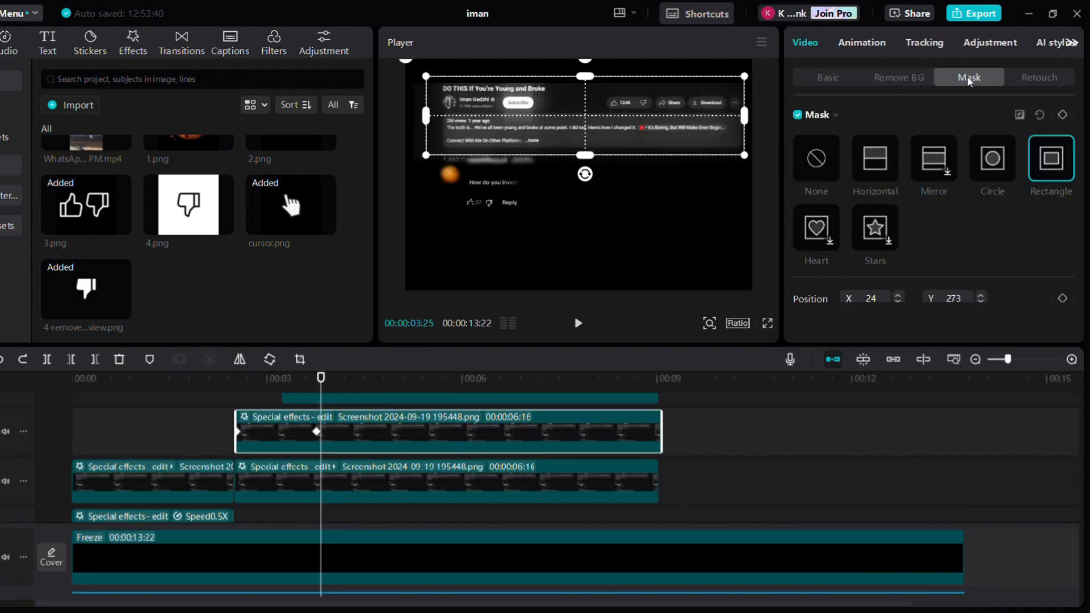
drag(689, 129, 685, 229)
drag(685, 263, 677, 266)
drag(577, 222, 578, 248)
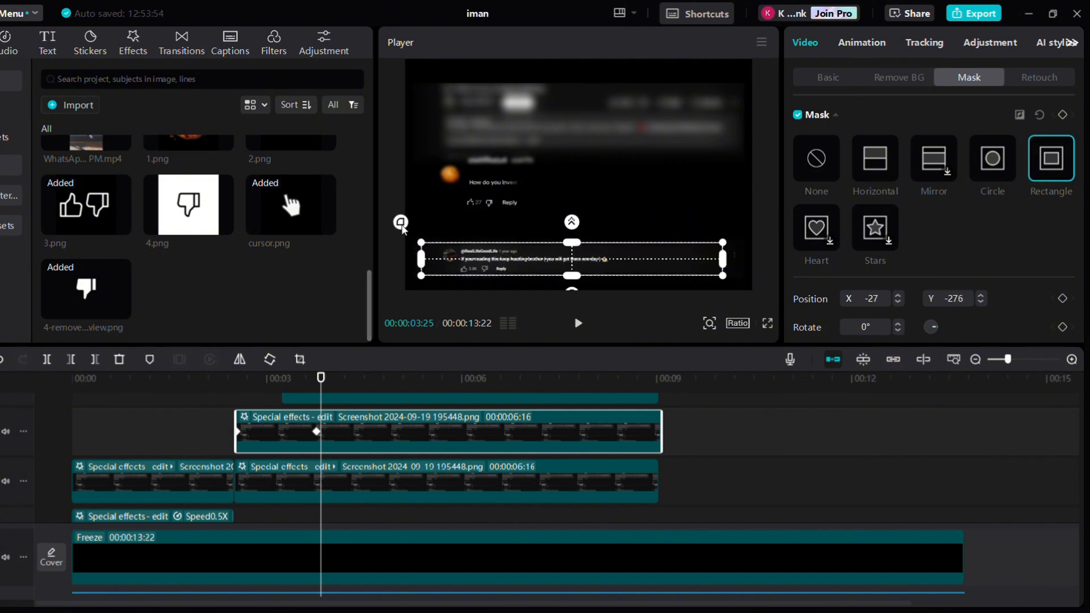
drag(402, 225, 399, 222)
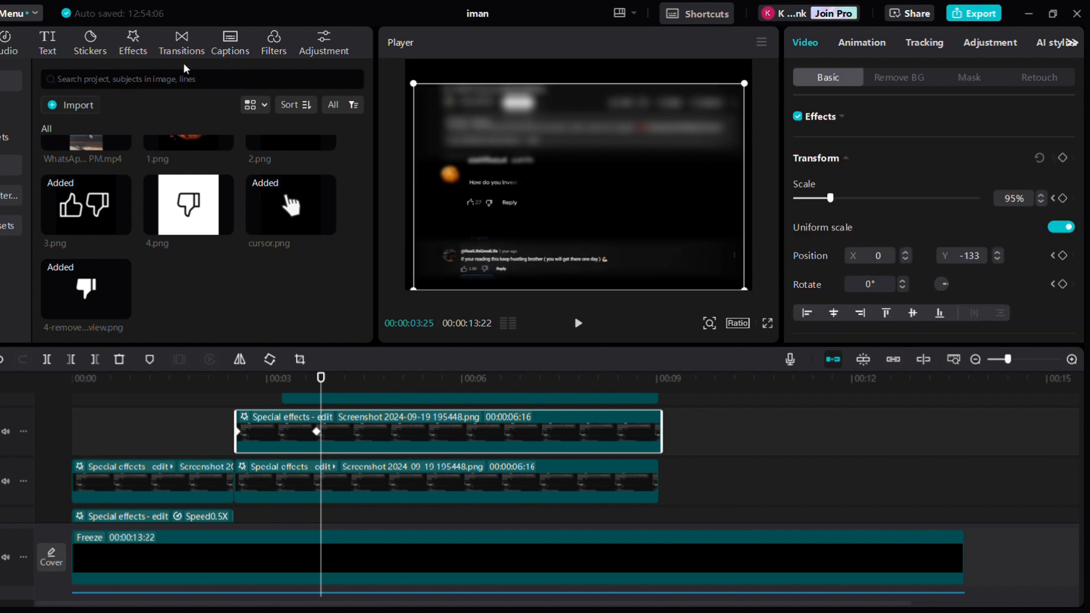
Apply the Blur video effect over the comment screenshot clip and set its blur strength to 36
click(128, 45)
drag(128, 145, 336, 427)
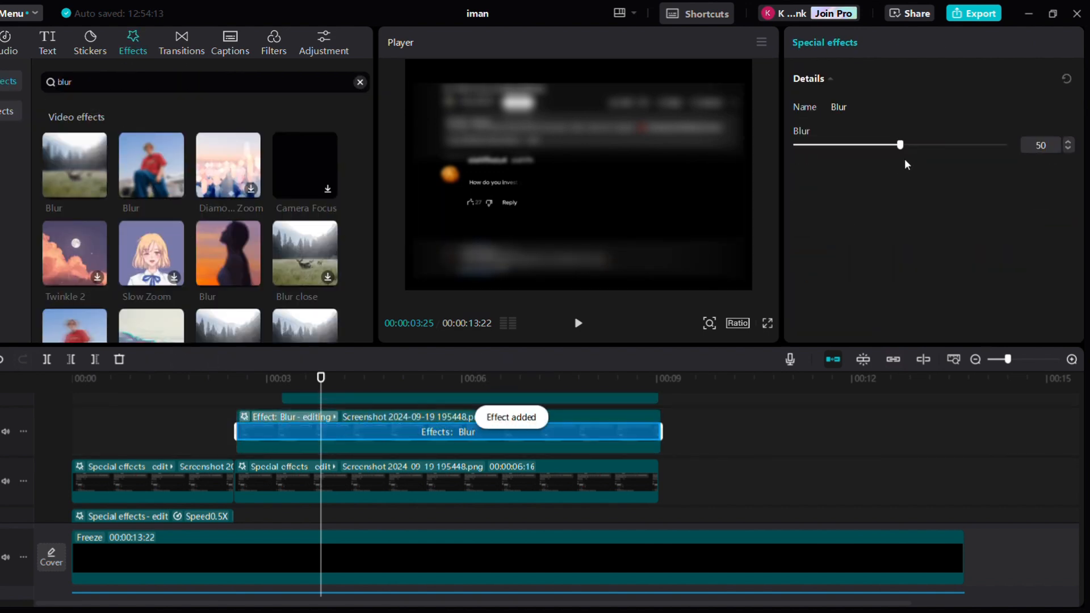
double_click(1039, 145)
text(36)
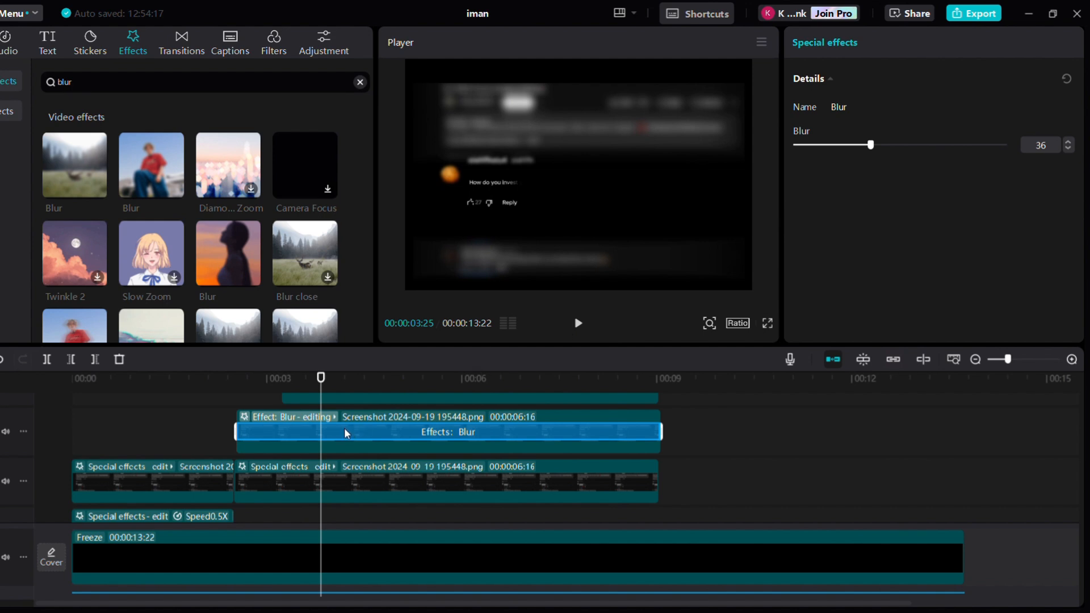
click(317, 437)
drag(492, 241, 492, 237)
click(193, 423)
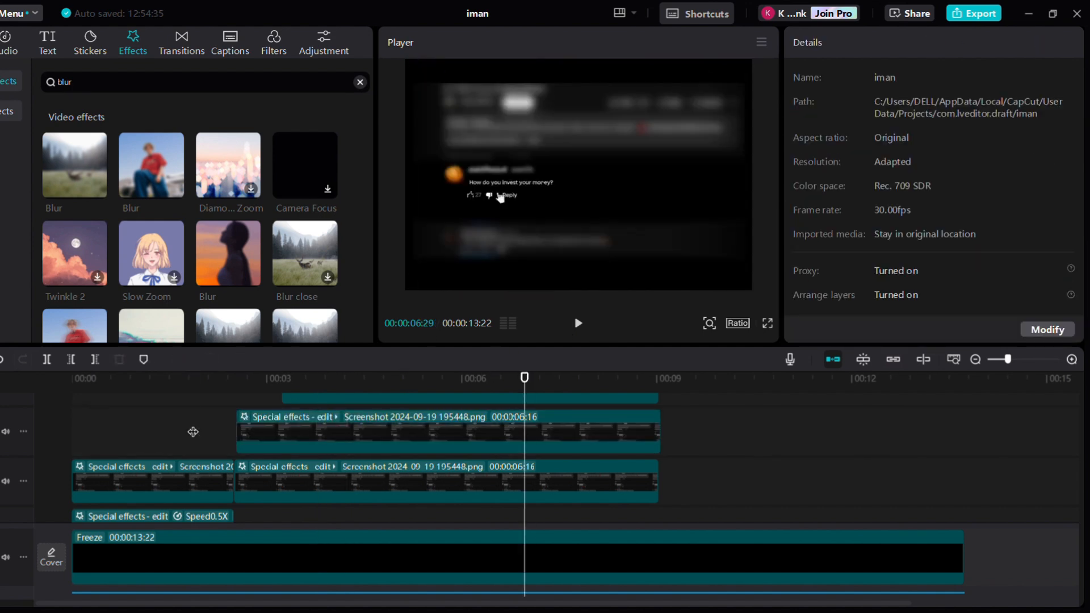
Add a transform keyframe to the lower screenshot clip at 00:00:06:16 and play ahead
click(410, 489)
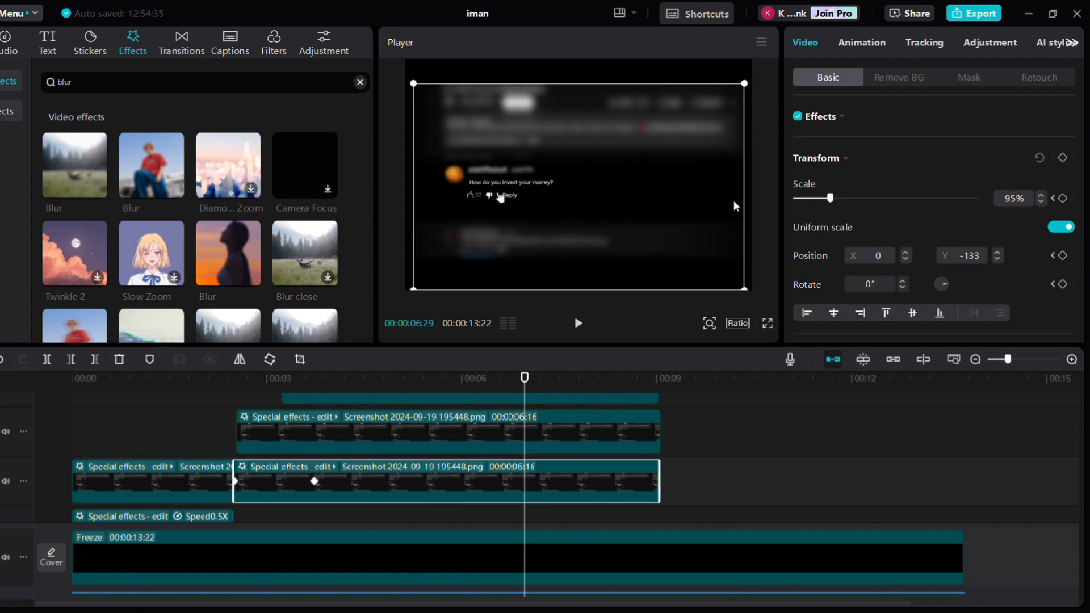
click(497, 507)
click(1064, 159)
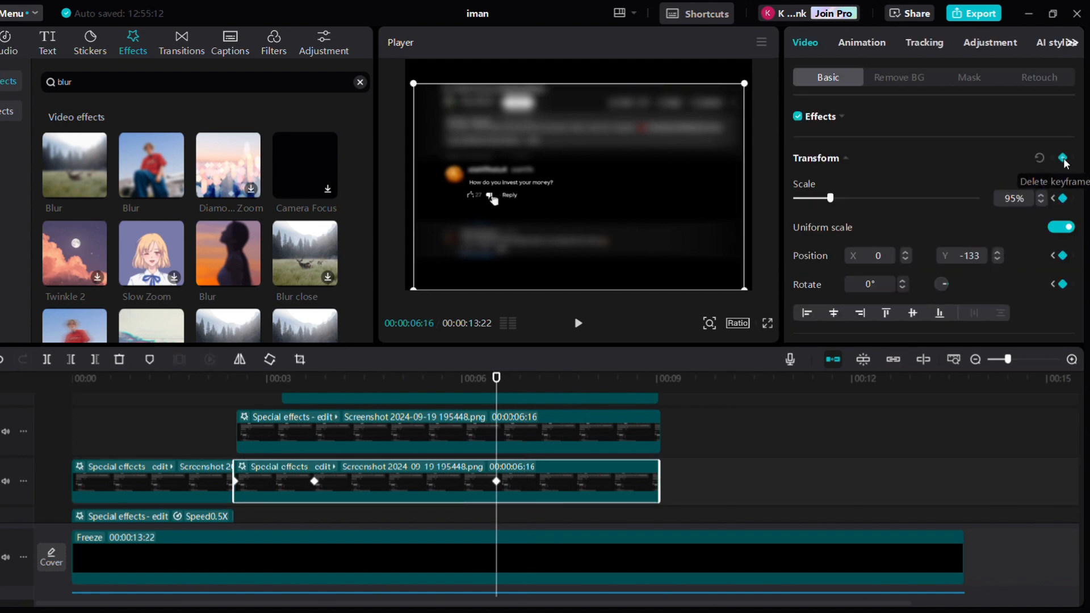
key(space)
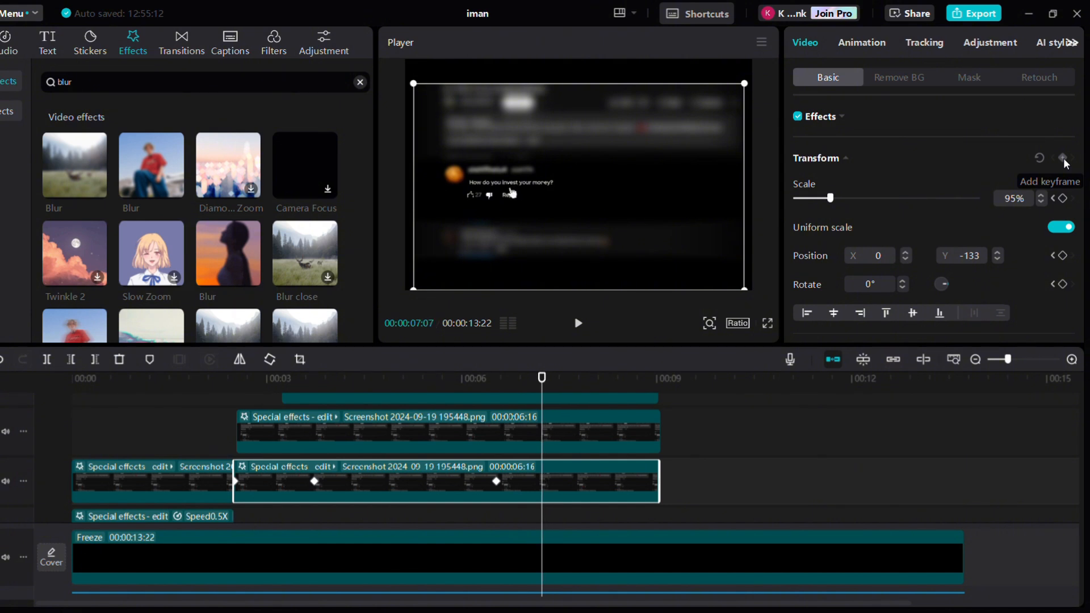
Slide the screenshot clip vertically out of frame at 00:00:07:05 and apply Ease In 3 to its y-position curve
drag(715, 152, 712, 56)
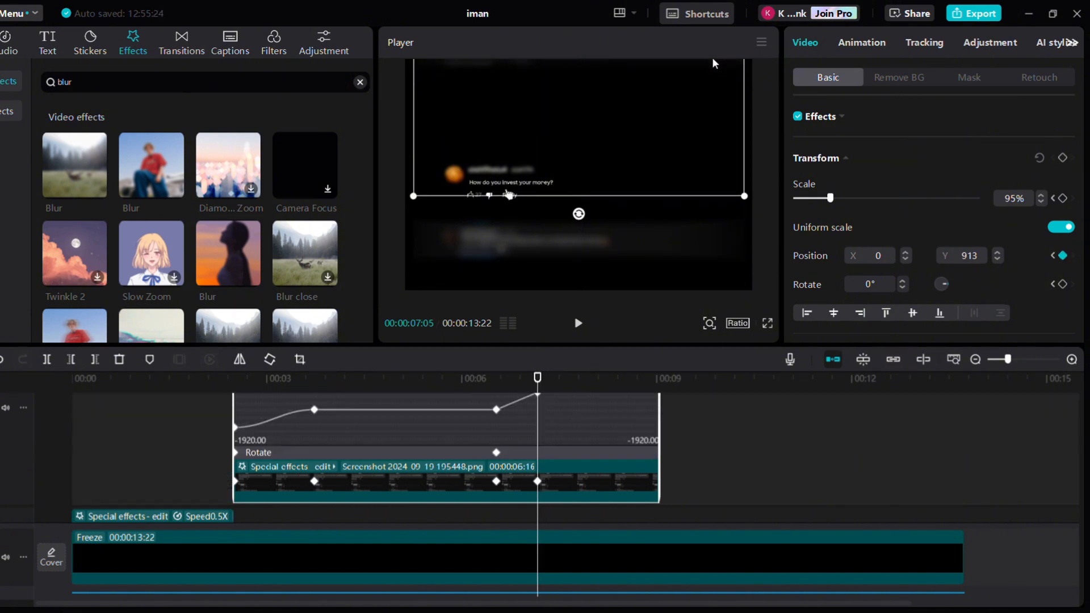
scroll(546, 454, up, 2)
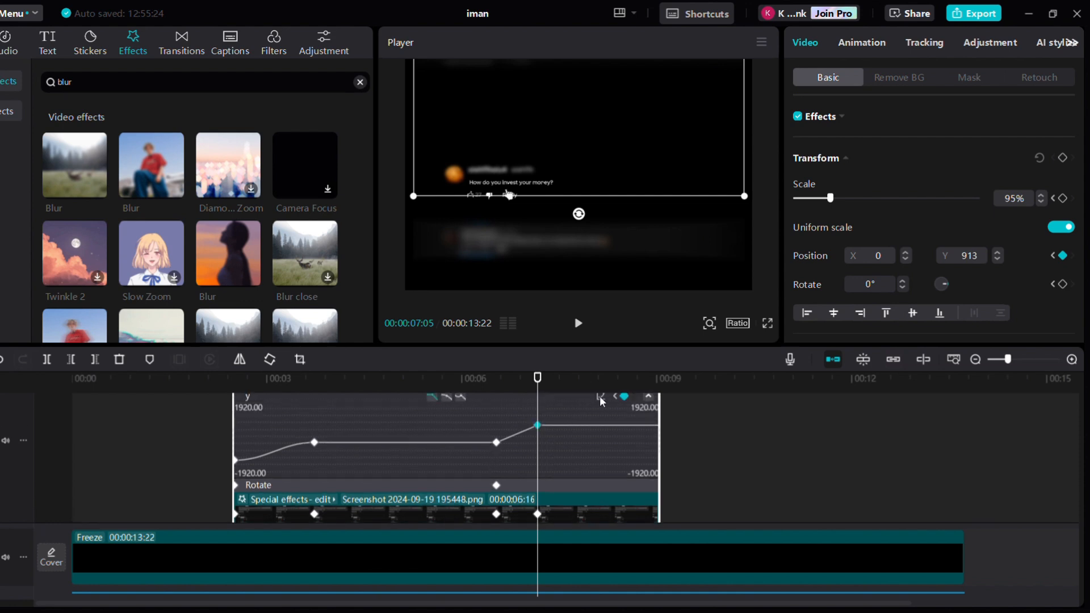
click(600, 396)
click(830, 451)
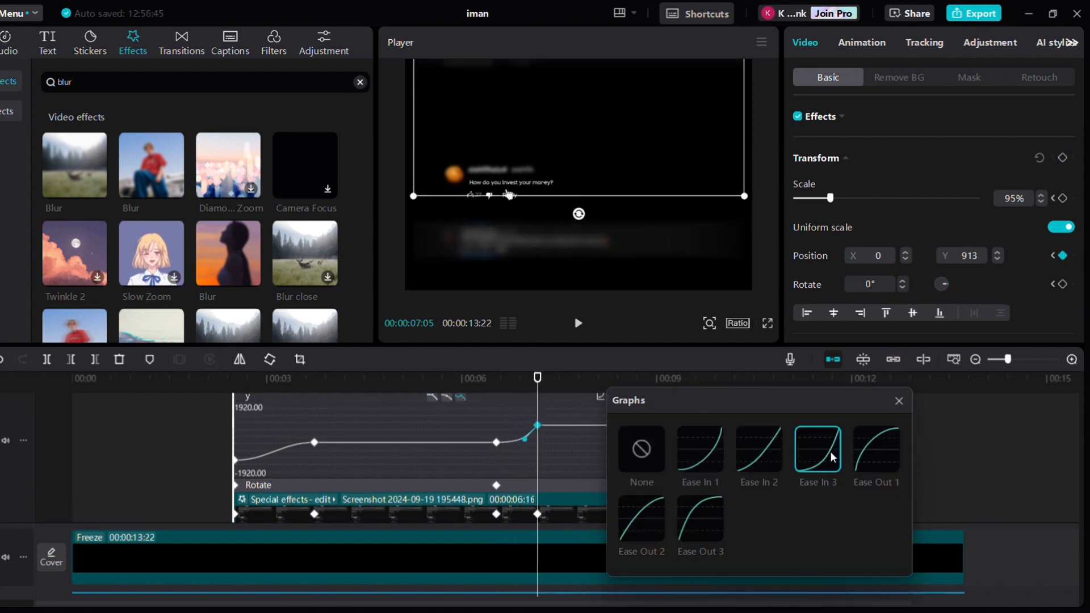
click(909, 395)
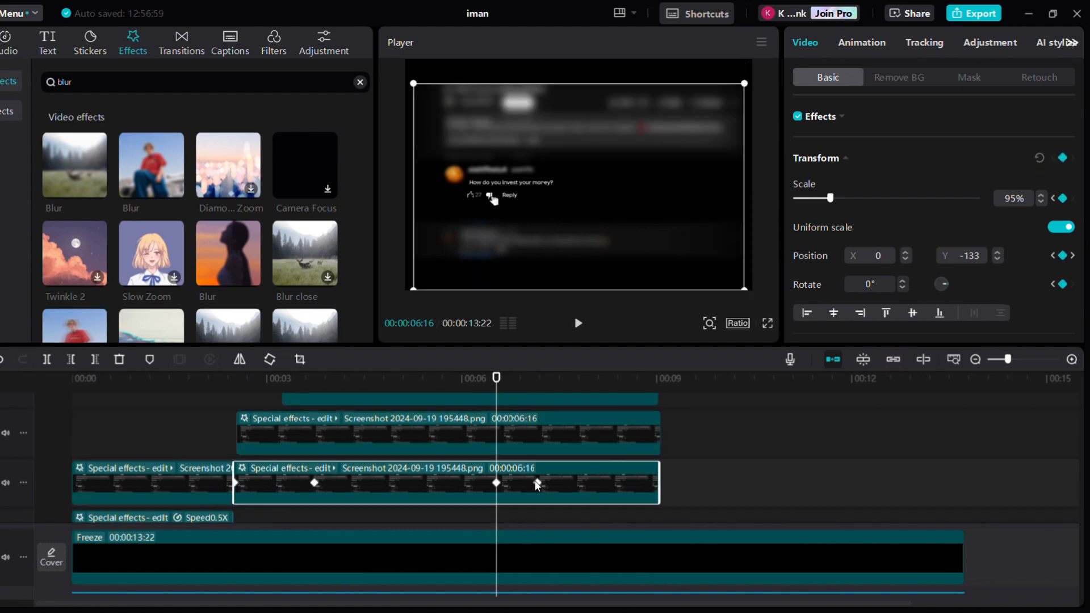
Select the clip's end keyframe and apply Ease In 3 to its position curve
click(537, 485)
click(599, 397)
click(836, 459)
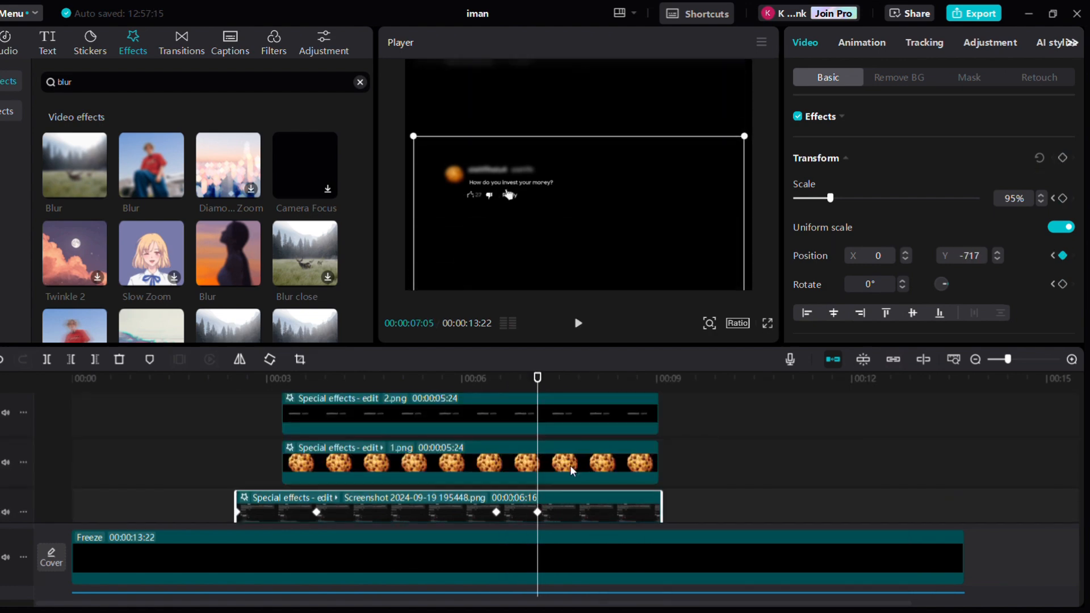
click(495, 482)
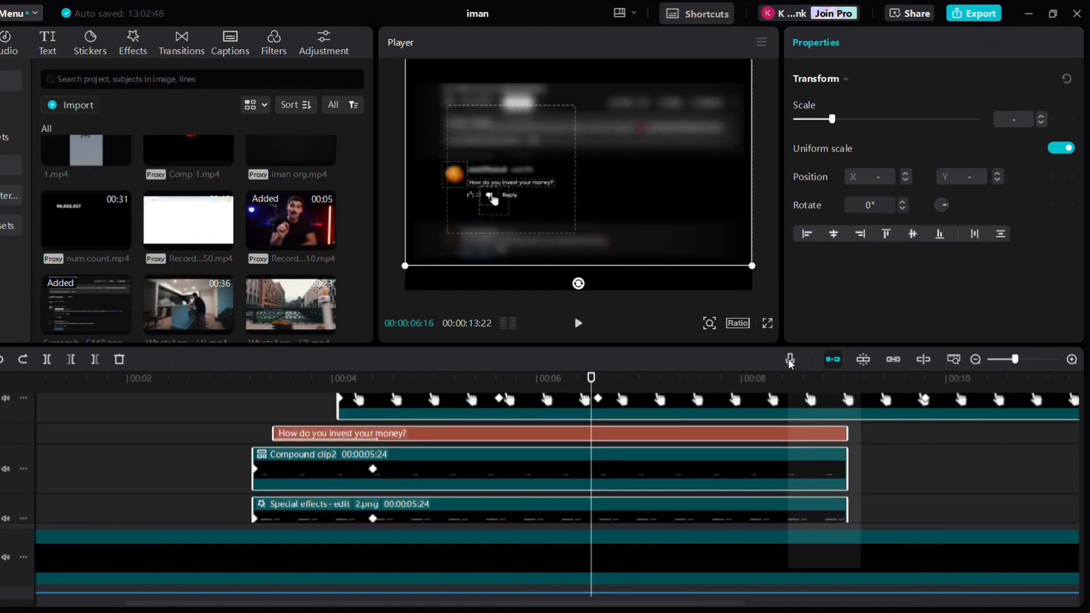
Split the text, compound clip and white dislike image at 00:00:06:16 and combine the second parts into a compound clip
scroll(721, 392, up, 2)
scroll(670, 470, down, 1)
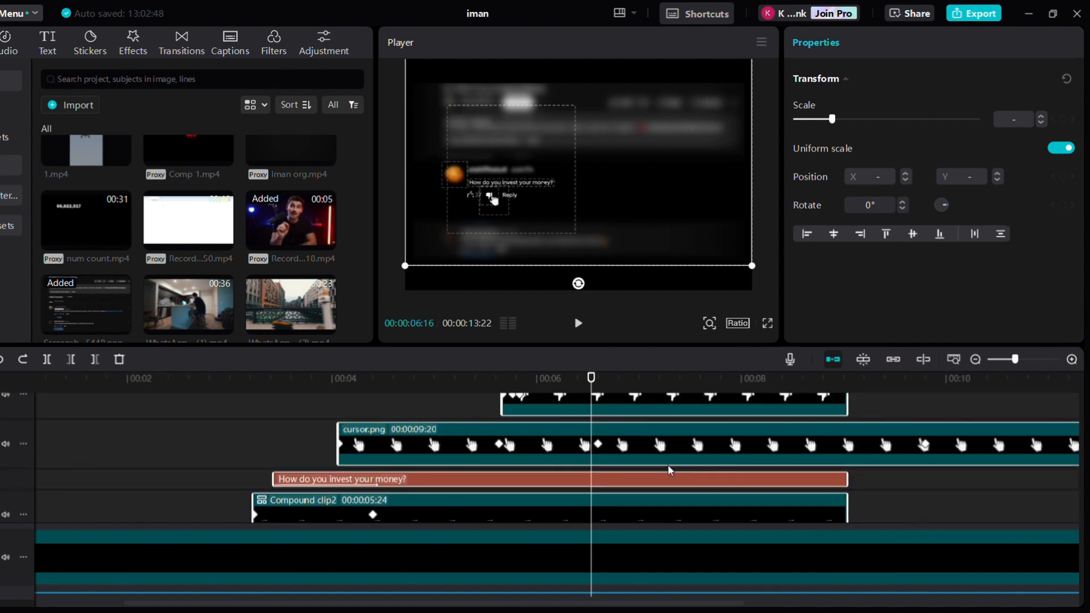
ctrl+click(641, 447)
key(ctrl+b)
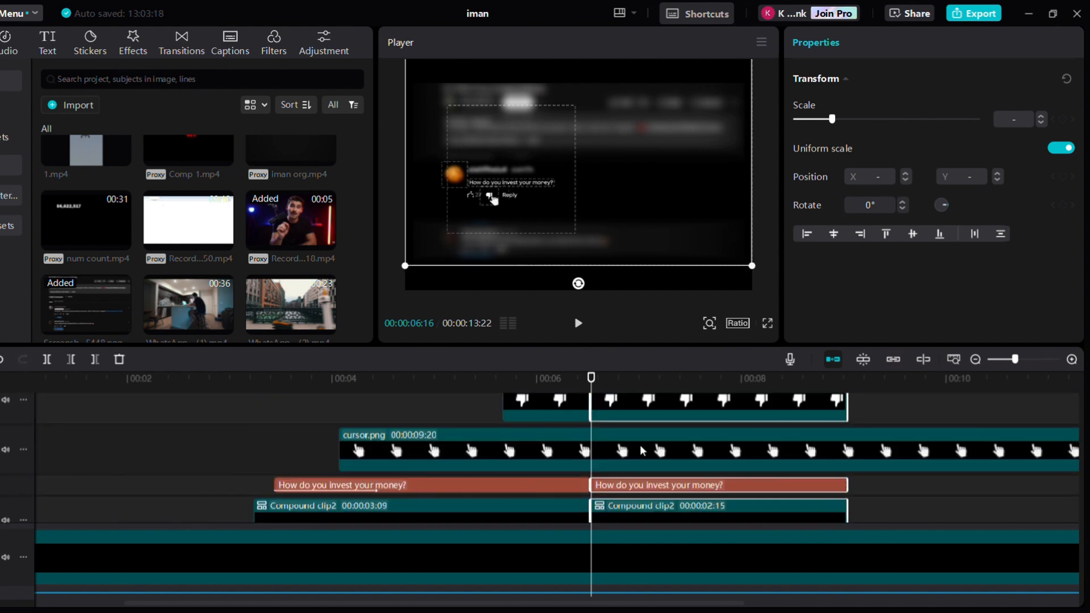
key(alt+g)
Set the new compound clip's blend mode to Screen
scroll(641, 447, down, 1)
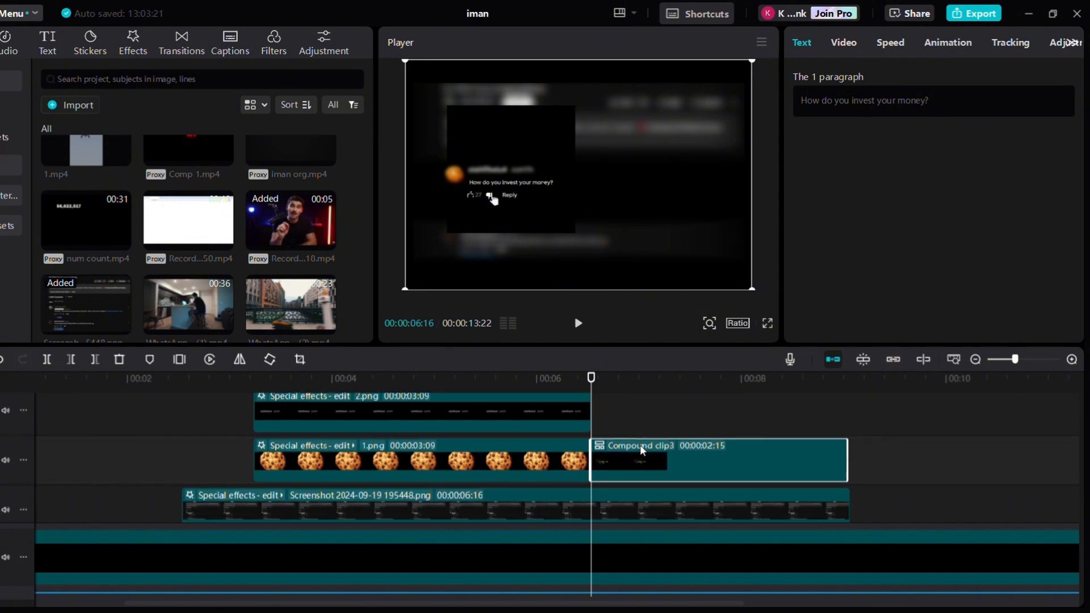
scroll(642, 447, up, 1)
click(853, 48)
scroll(905, 245, down, 3)
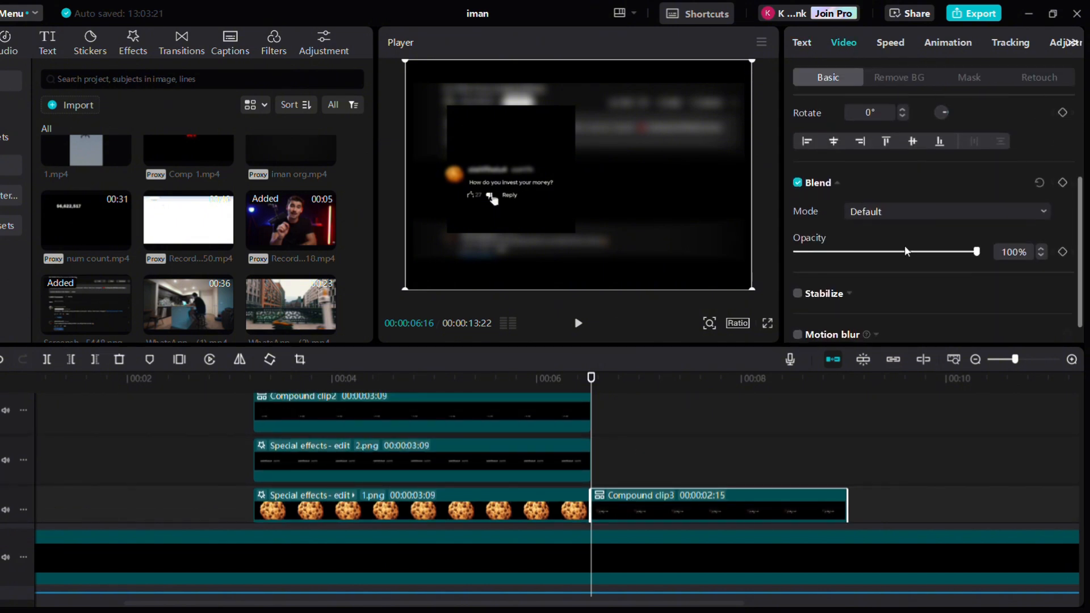
click(882, 210)
click(898, 282)
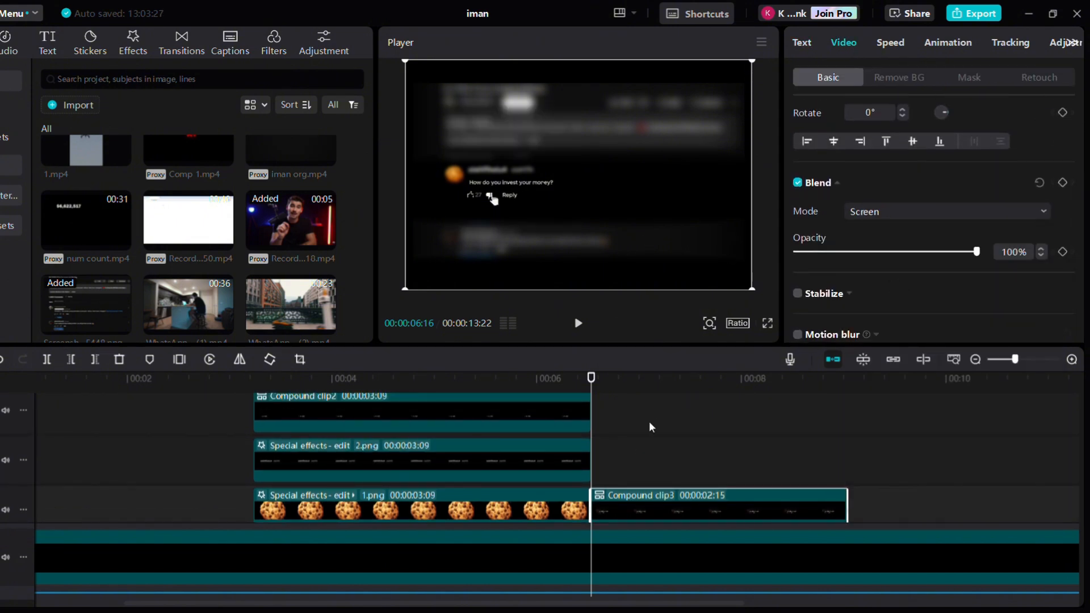
Keyframe the new compound clip to slide left out of frame by 00:00:07:05 with an eased x-position curve
scroll(650, 422, down, 1)
scroll(932, 210, up, 3)
click(1063, 117)
scroll(662, 477, down, 2)
click(656, 502)
click(661, 444)
drag(503, 216, 346, 216)
key(alt+k)
click(837, 454)
click(788, 426)
click(691, 486)
click(766, 431)
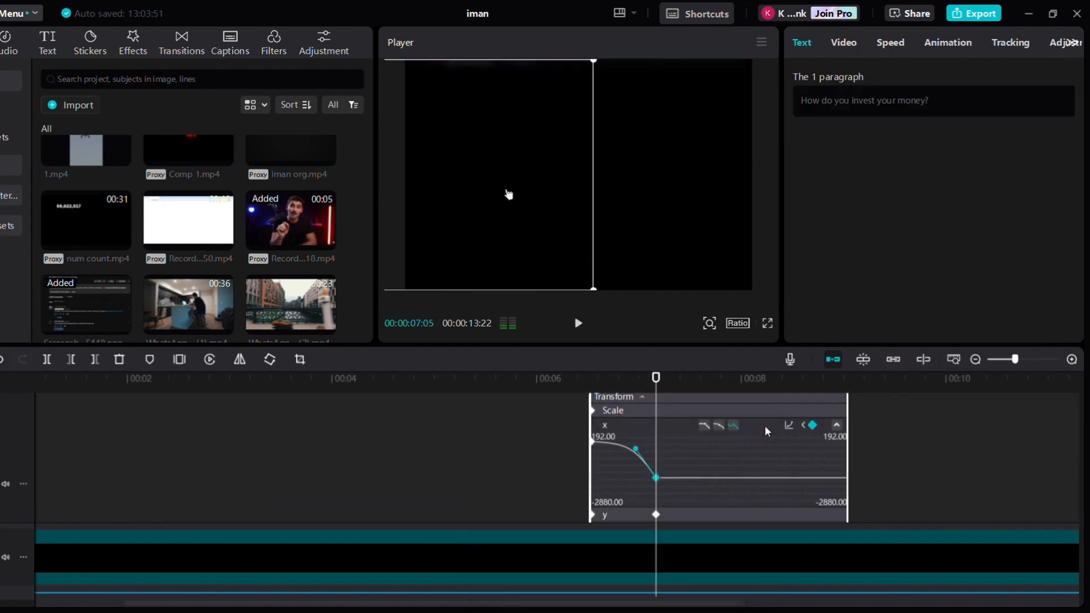
key(alt+k)
Play back the comment card exit animation
click(300, 414)
key(space)
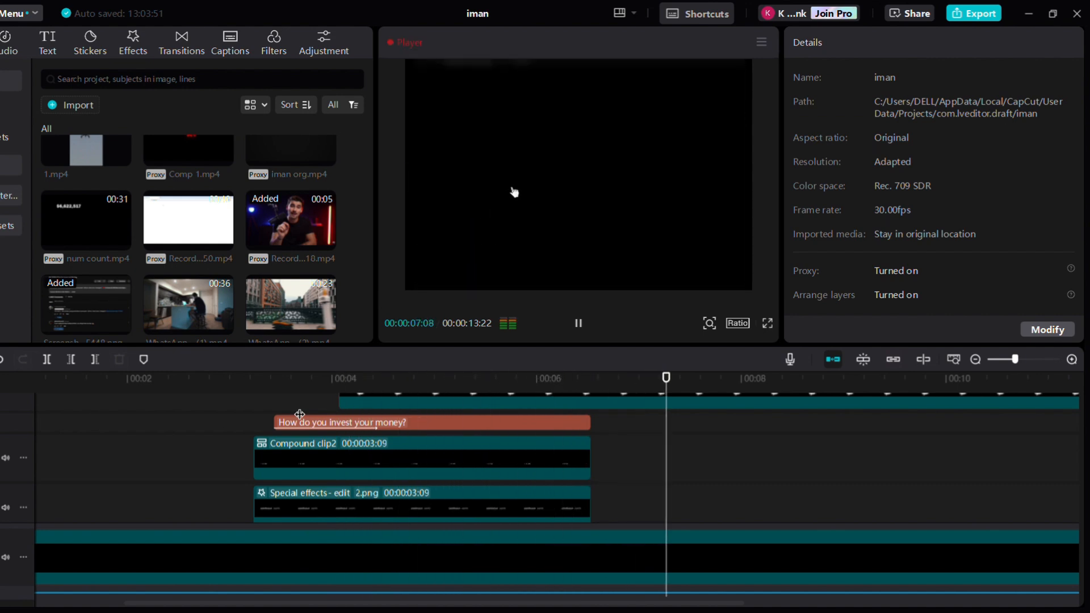
key(space)
scroll(604, 447, down, 2)
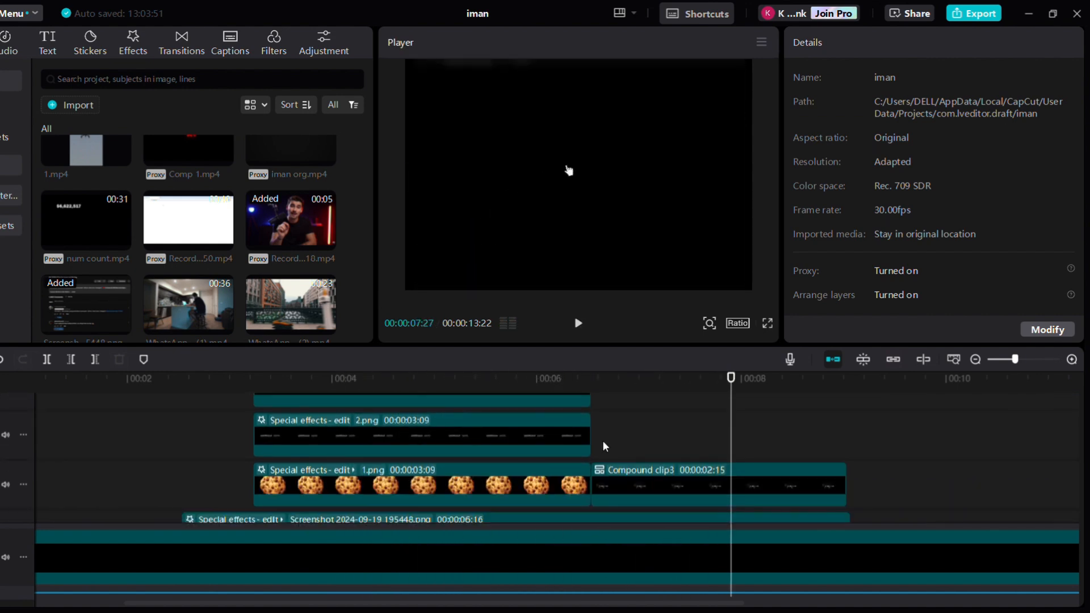
scroll(263, 244, up, 1)
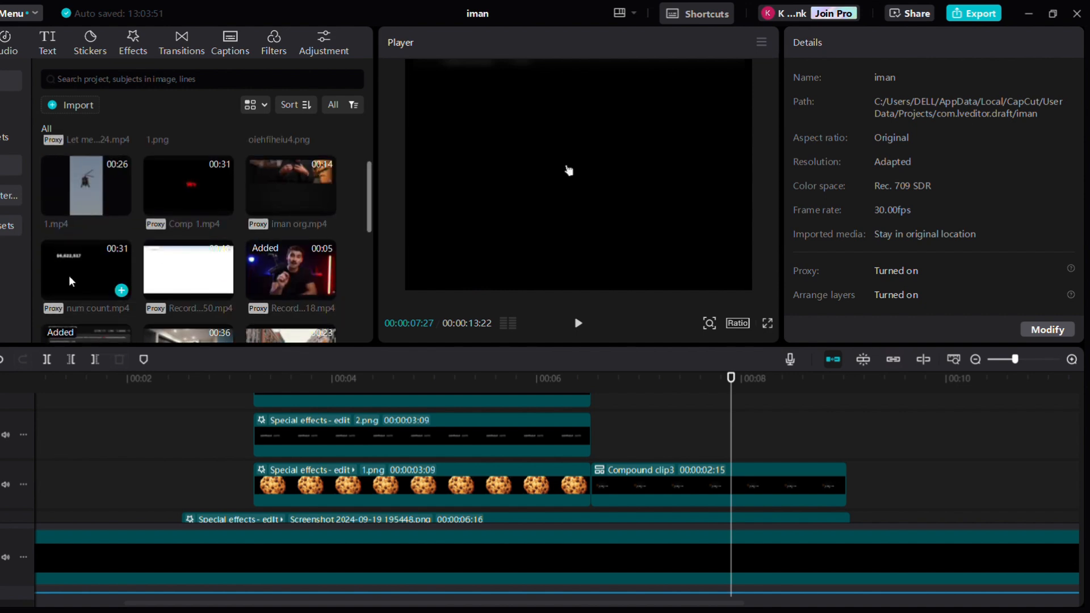
Place num count.mp4 on an upper track at about 00:00:07 and crop it tightly around the dollar figure
drag(85, 272, 620, 436)
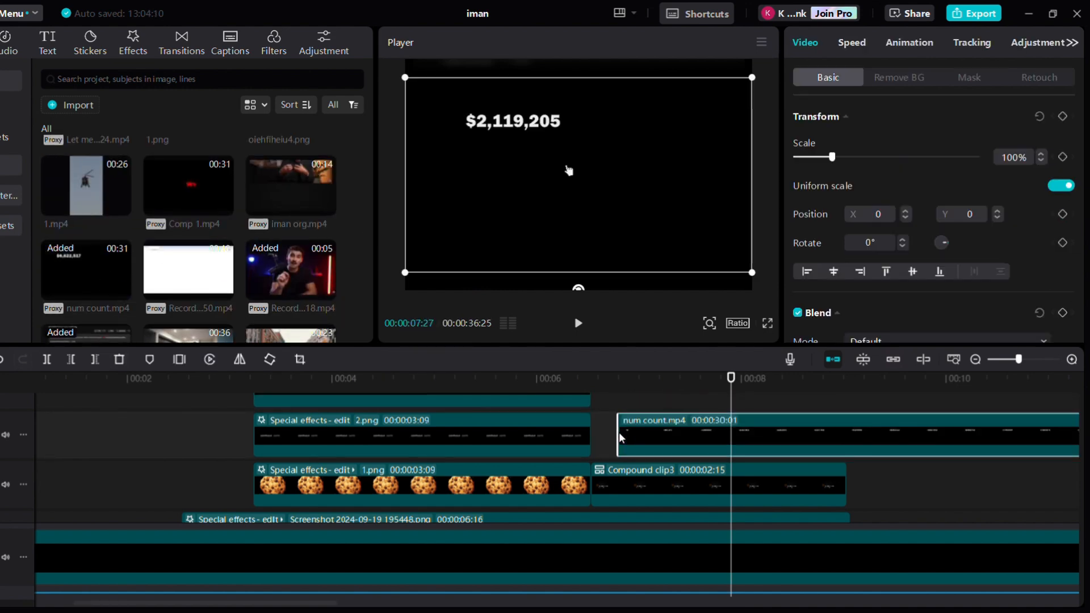
click(305, 360)
drag(407, 384, 408, 251)
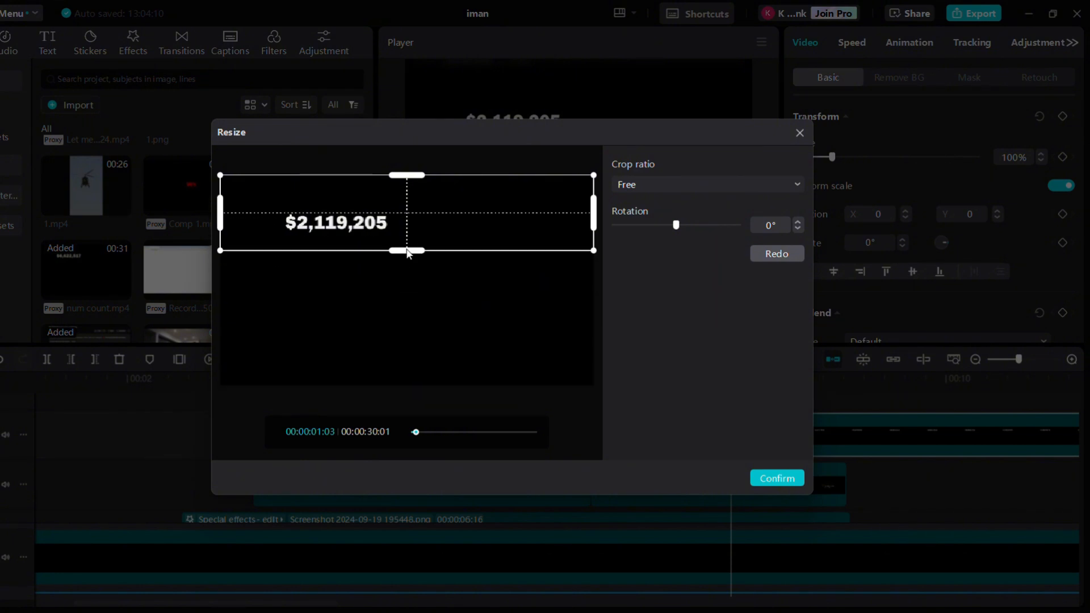
drag(594, 214, 414, 238)
drag(246, 230, 268, 229)
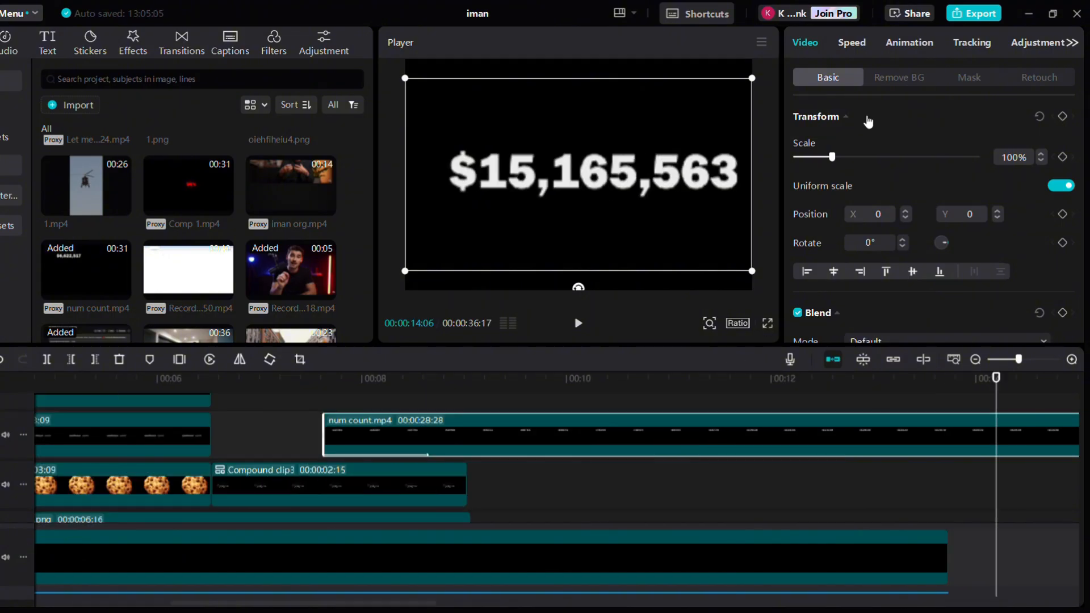
Set the num count clip's speed to 1.6x
click(850, 43)
click(880, 142)
click(782, 436)
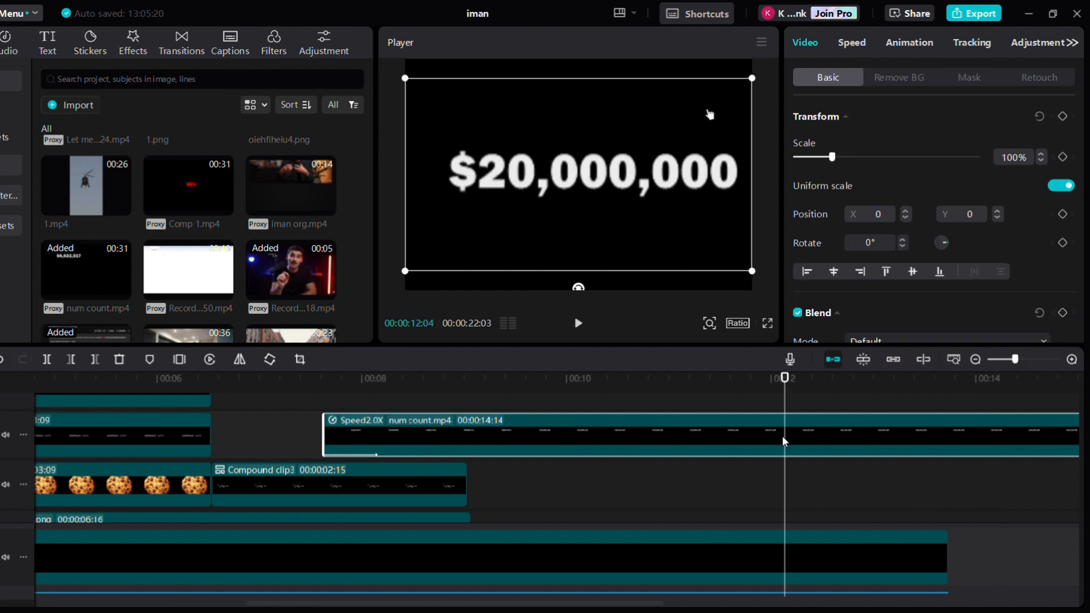
click(783, 436)
click(846, 44)
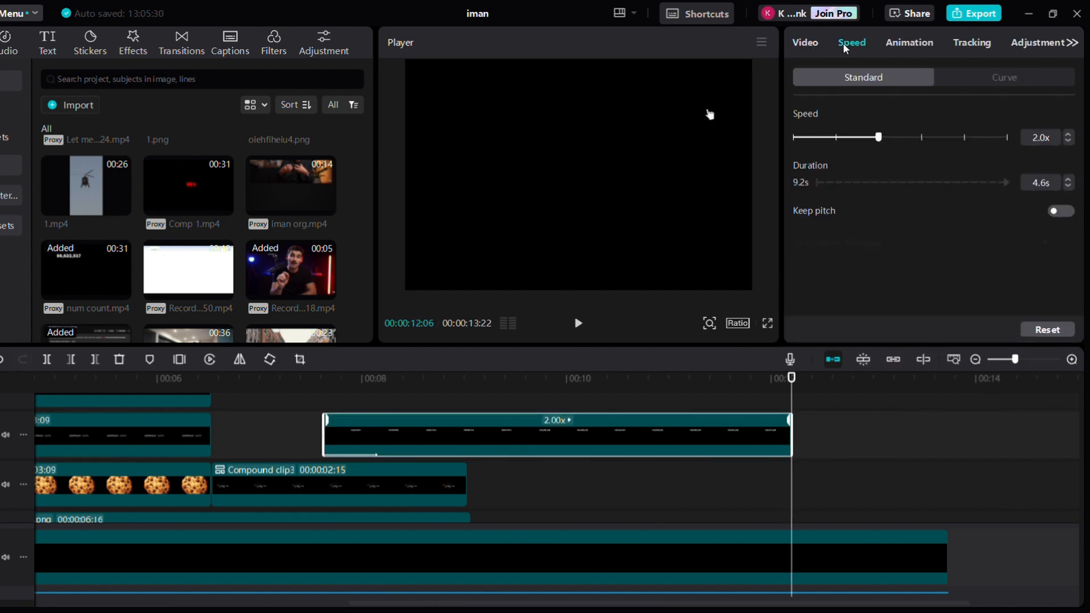
click(1068, 142)
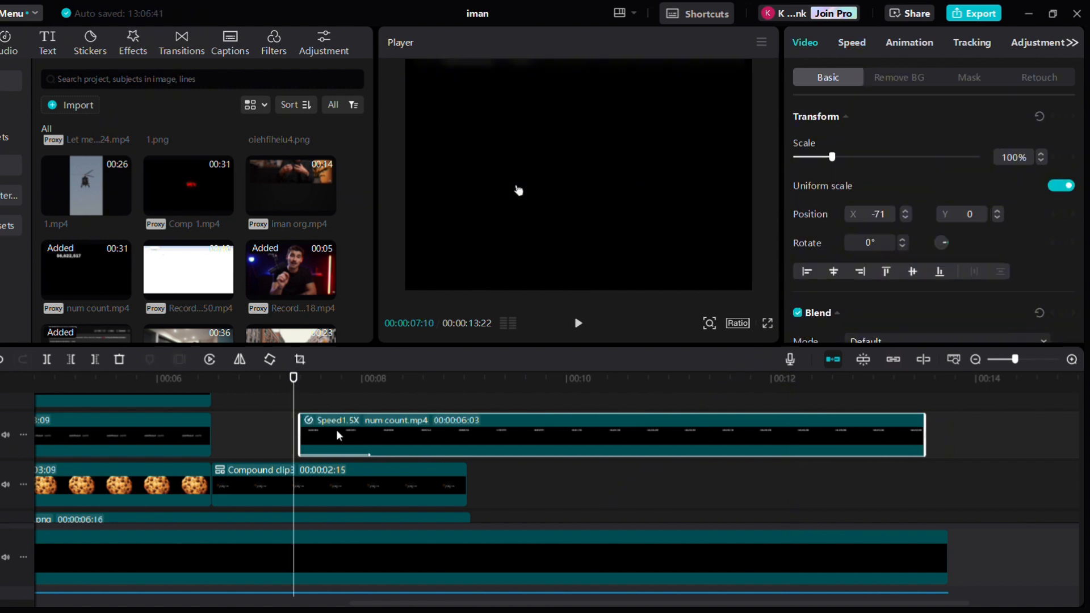
Move the num count clip to start at about 00:00:07:01
key(Left)
key(Left)
key(Left)
key(Left)
key(Left)
key(Left)
key(Left)
key(Left)
key(Left)
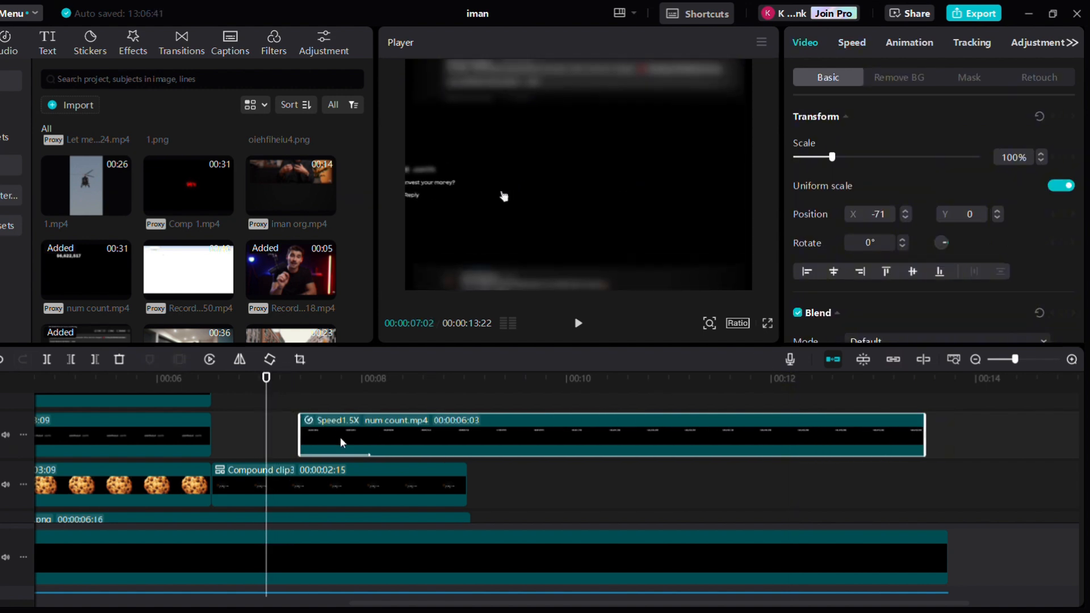
drag(340, 438, 304, 436)
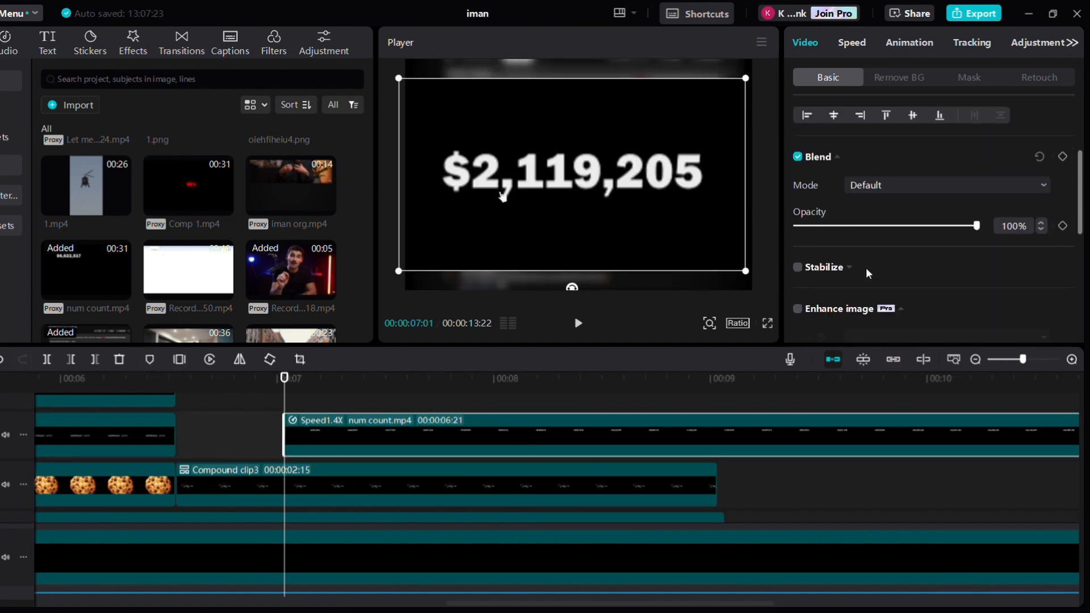
Set the num count clip's blend mode to Screen and play back the result
scroll(867, 270, down, 2)
click(886, 149)
click(297, 427)
click(298, 430)
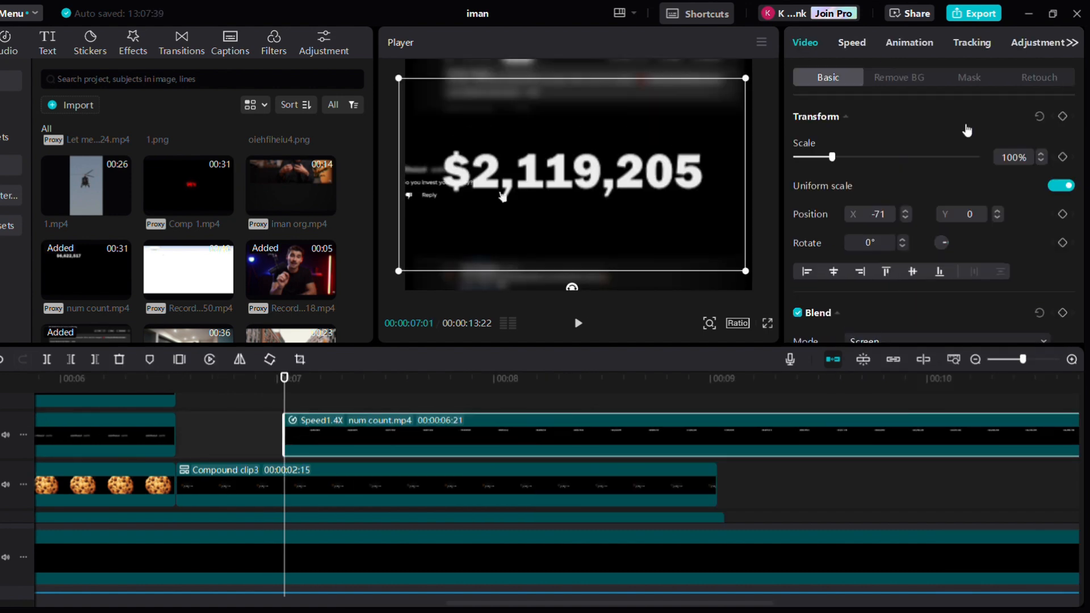
key(space)
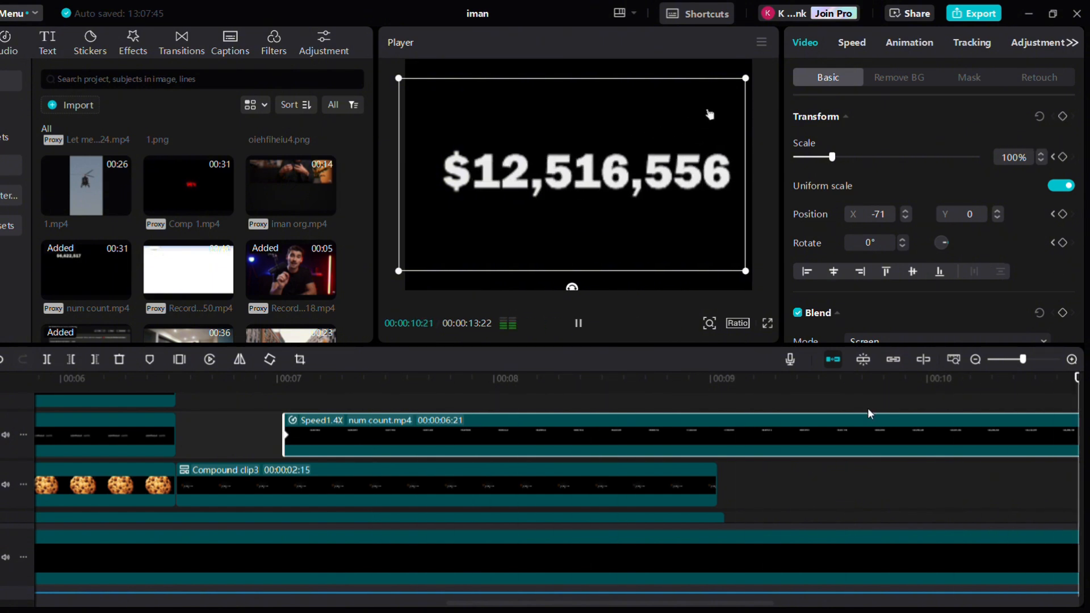
Enlarge the num count clip slightly with the scale slider
key(Up)
drag(833, 157, 860, 160)
scroll(886, 236, down, 4)
scroll(886, 236, up, 4)
click(237, 428)
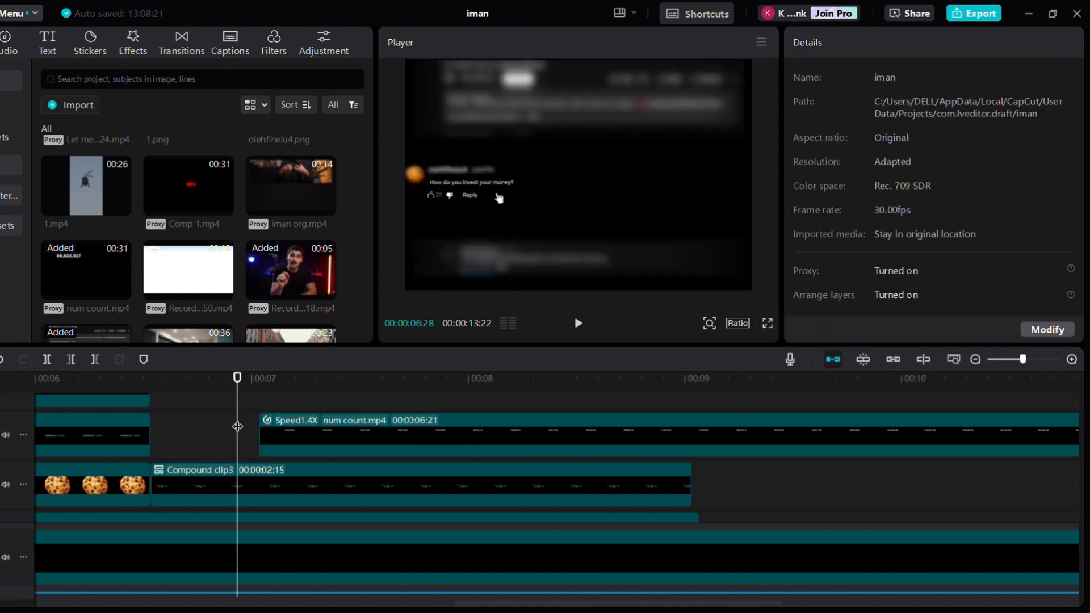
Place the WhatsApp video of the man at the kitchen counter on the top track at about 00:00:08:20
click(290, 427)
key(alt+k)
scroll(290, 431, up, 1)
click(985, 409)
scroll(736, 484, right, 5)
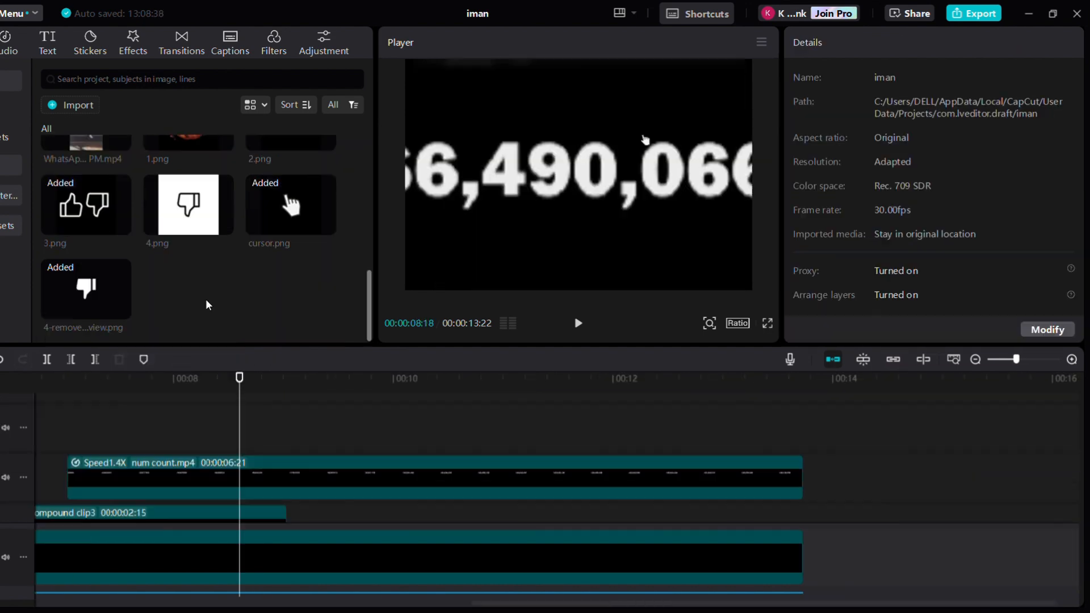
scroll(205, 298, down, 2)
drag(193, 273, 241, 421)
click(606, 428)
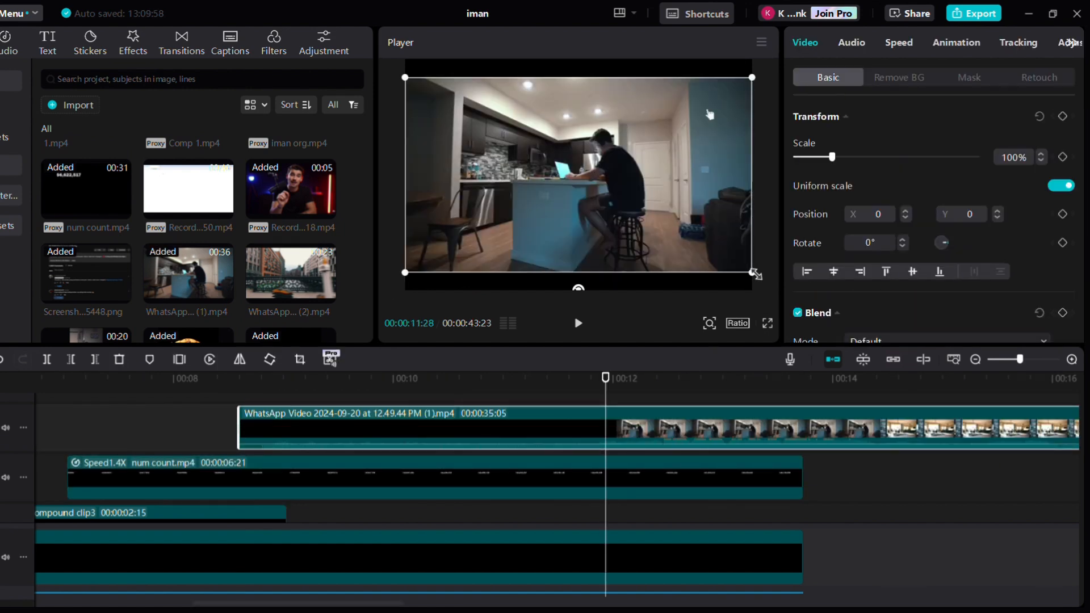
Shrink the kitchen video to 76%, tilt it about 4° and push it toward the frame's upper-left corner
drag(755, 275, 712, 246)
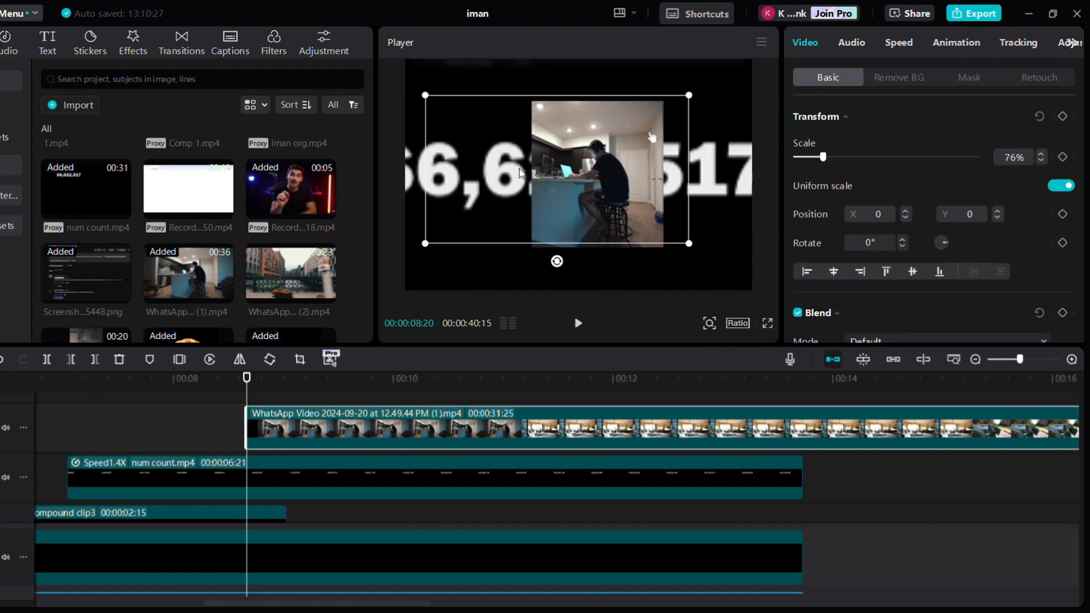
drag(531, 198, 458, 79)
drag(449, 164, 443, 153)
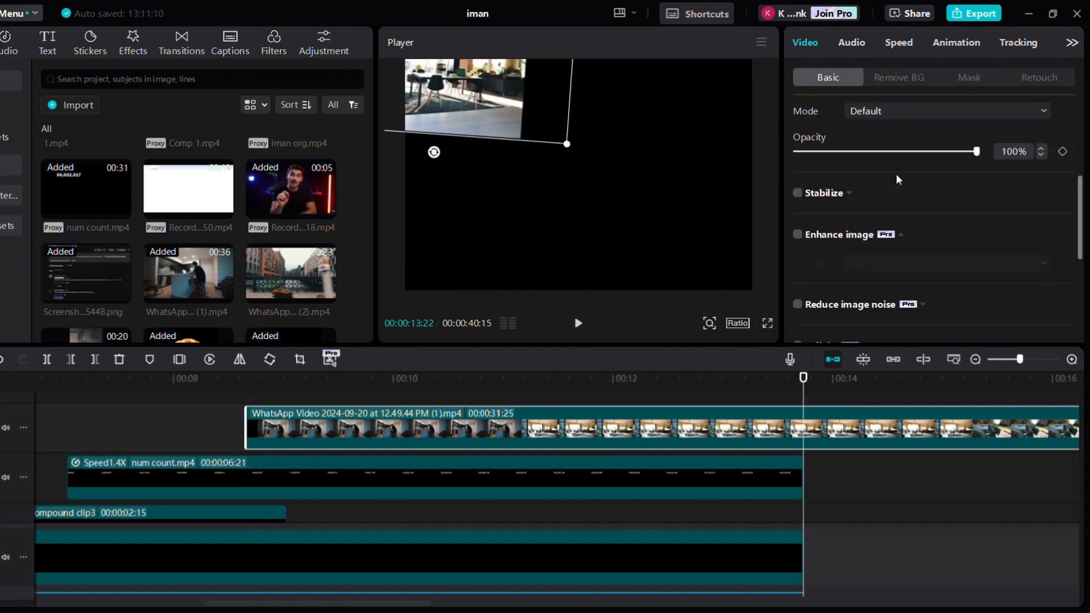
scroll(896, 174, up, 2)
drag(969, 224, 867, 233)
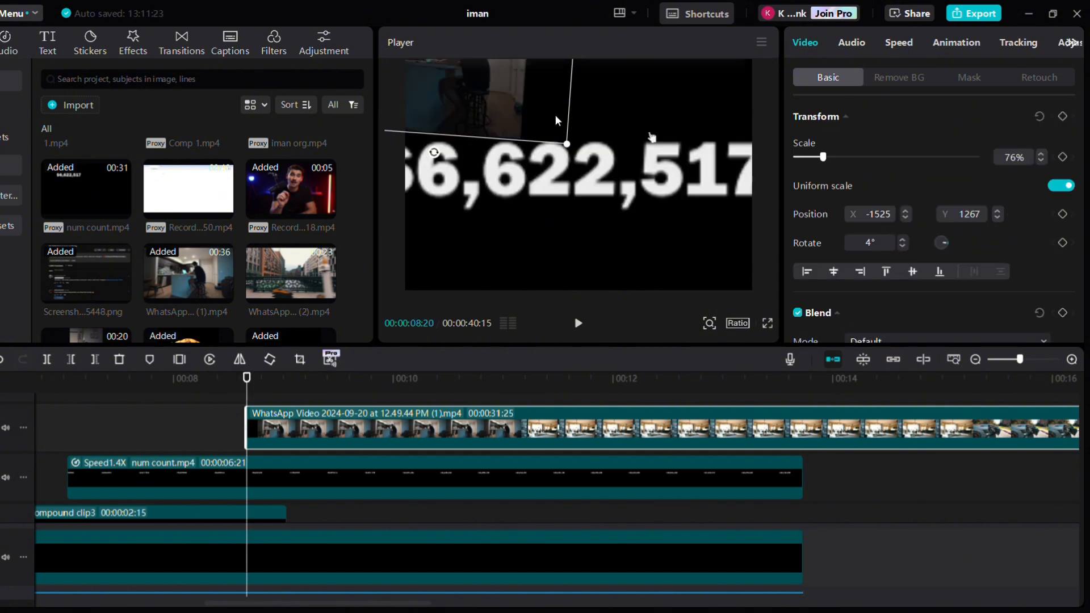
Add transform keyframes to the kitchen video at its start and at about 00:00:10:09
click(1064, 120)
key(space)
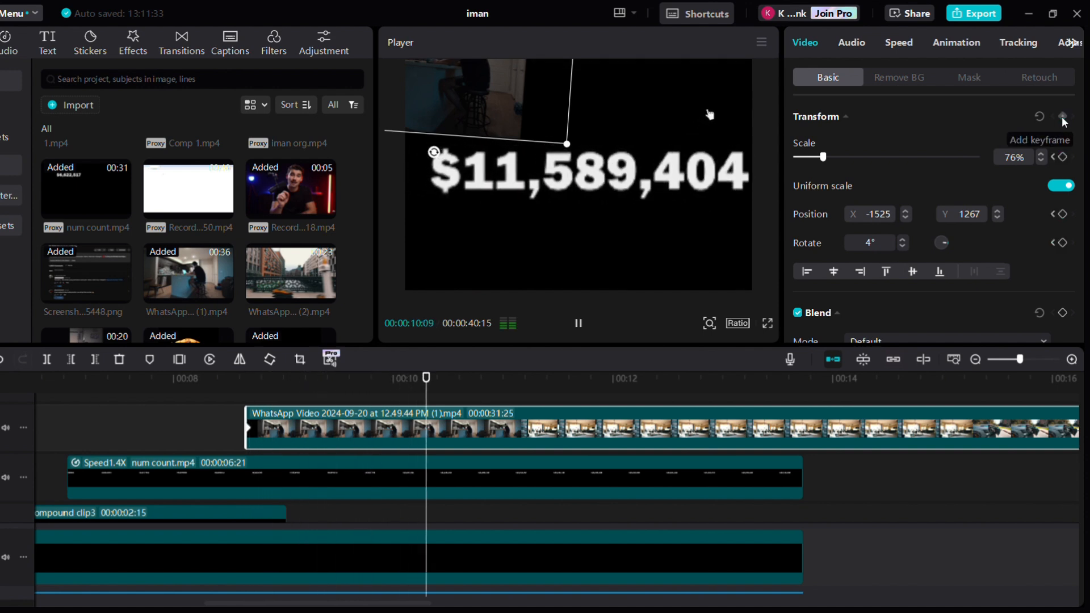
key(space)
click(1063, 117)
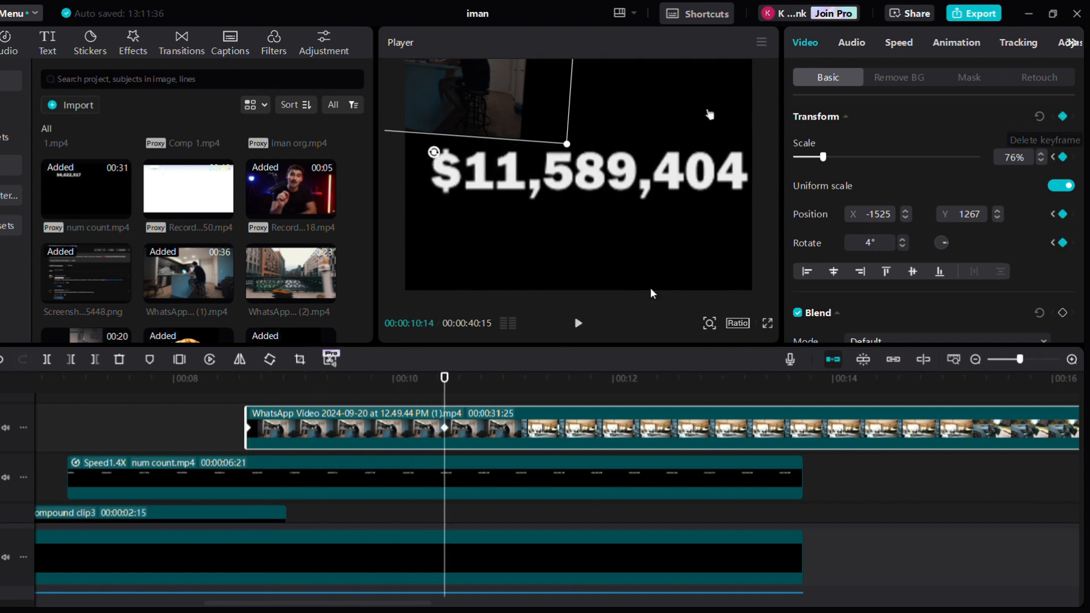
Open the kitchen video's keyframe lanes and examine its position and rotation keyframes
click(253, 432)
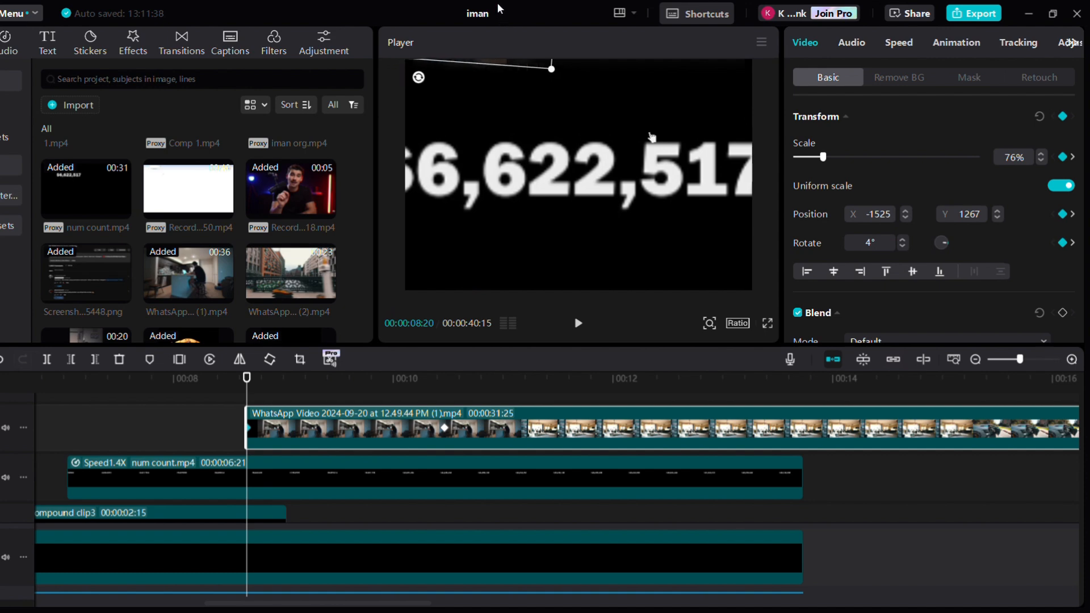
key(alt+k)
scroll(346, 444, up, 2)
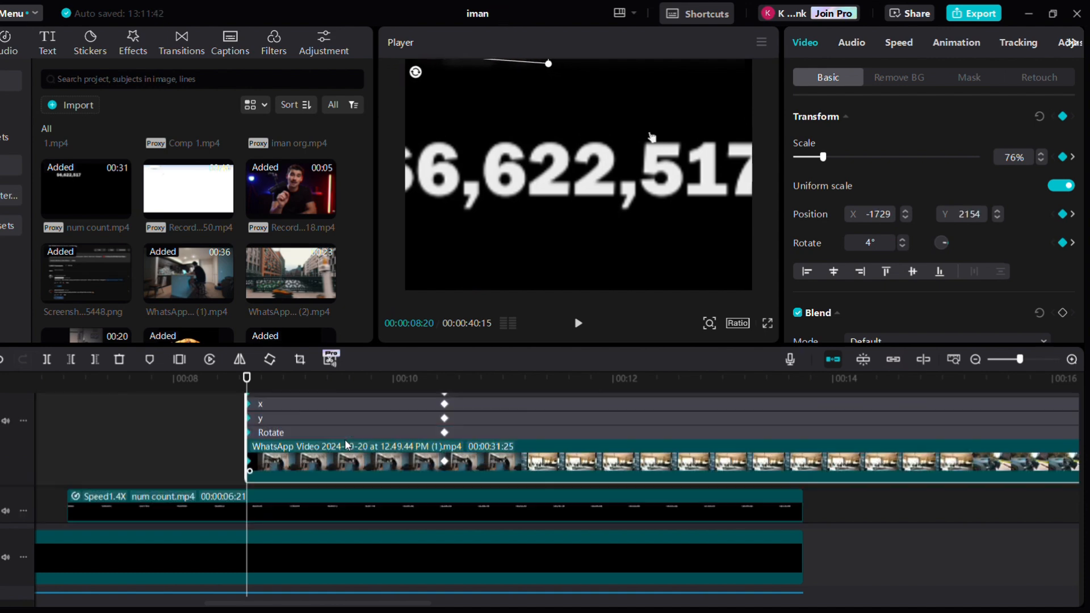
double_click(346, 441)
scroll(759, 426, down, 2)
scroll(759, 426, right, 5)
scroll(176, 480, left, 3)
scroll(176, 480, left, 3)
scroll(382, 458, right, 10)
scroll(577, 440, left, 7)
scroll(577, 441, down, 1)
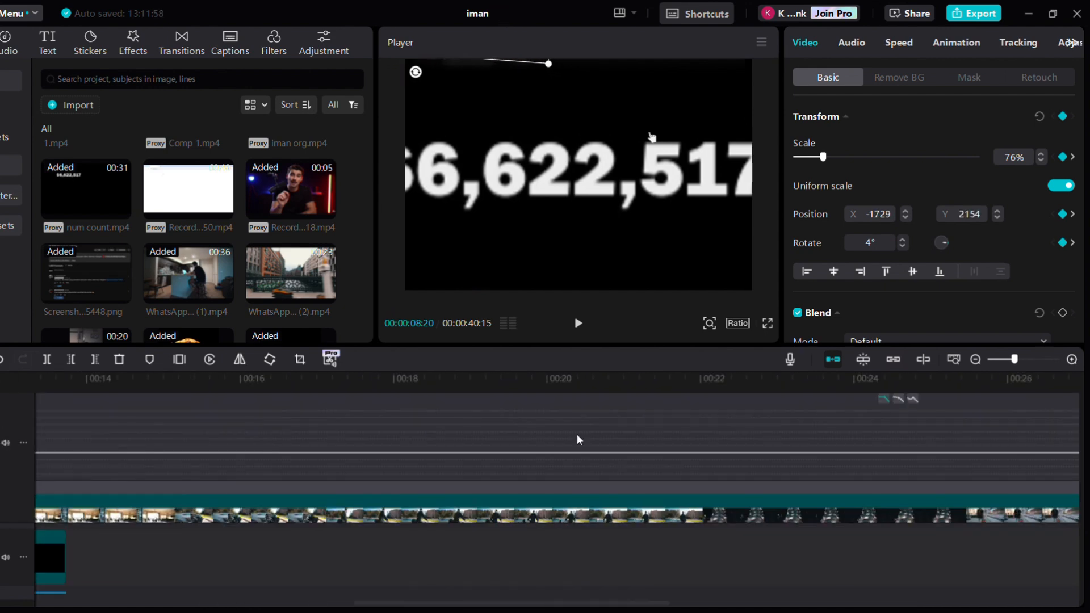
Split the kitchen video where the num count clip ends and play back the first part
scroll(632, 417, right, 4)
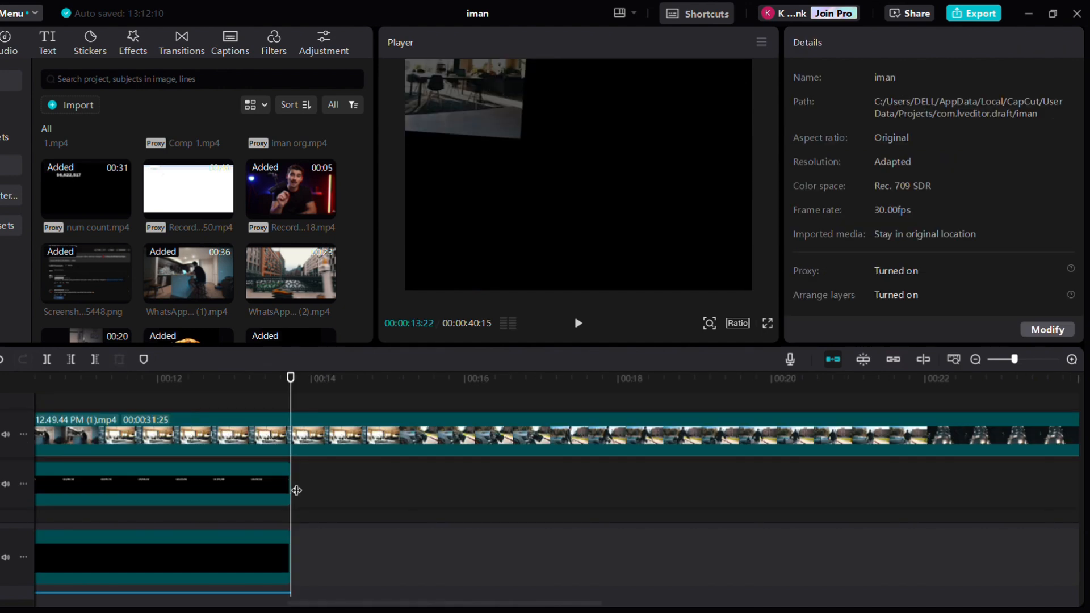
click(302, 442)
key(ctrl+b)
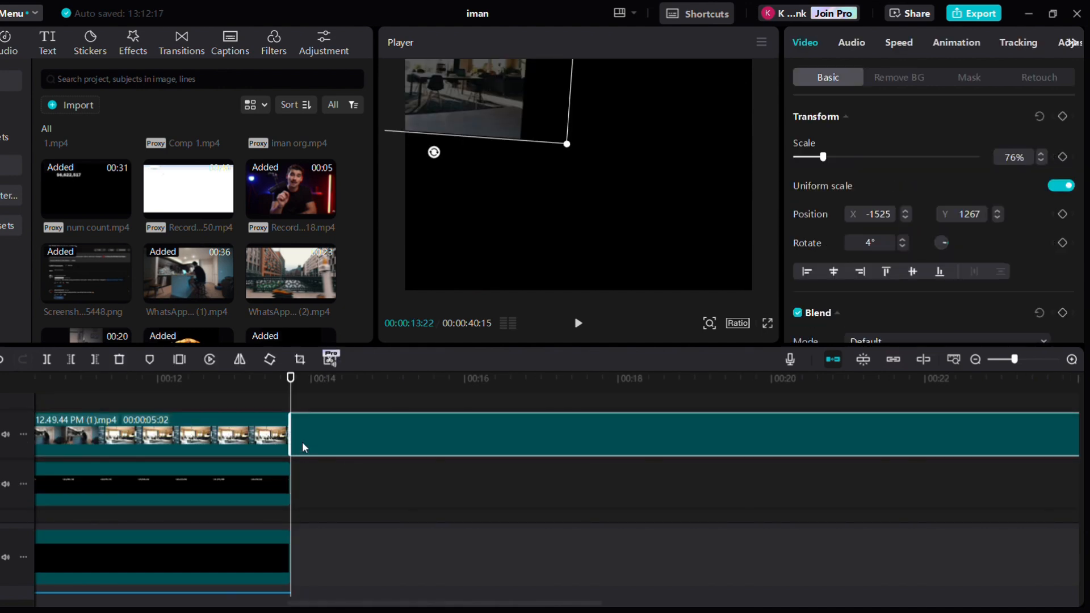
scroll(302, 442, left, 3)
click(74, 439)
key(space)
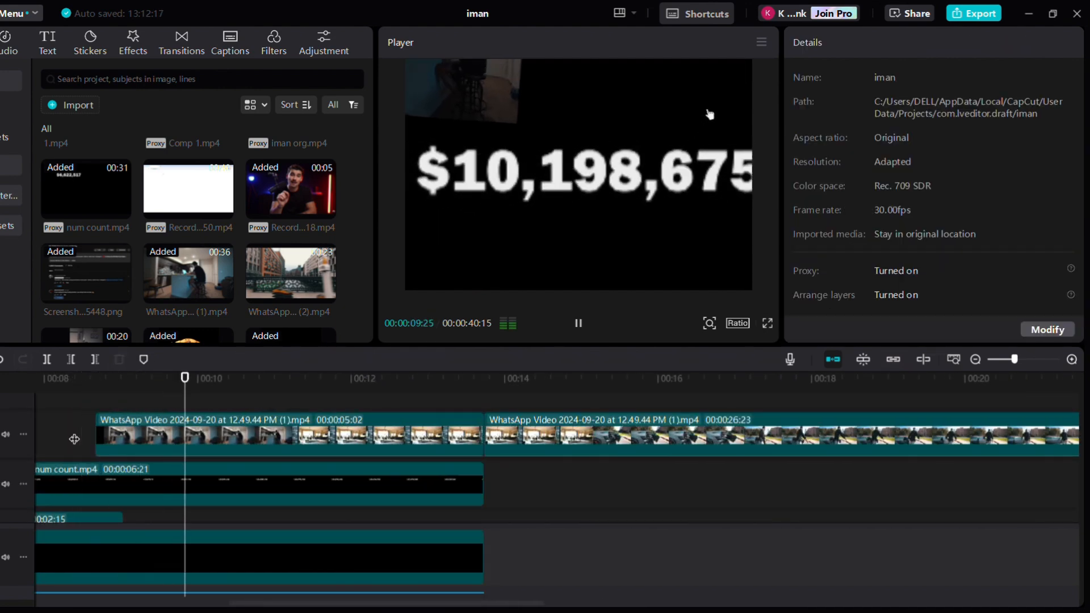
key(space)
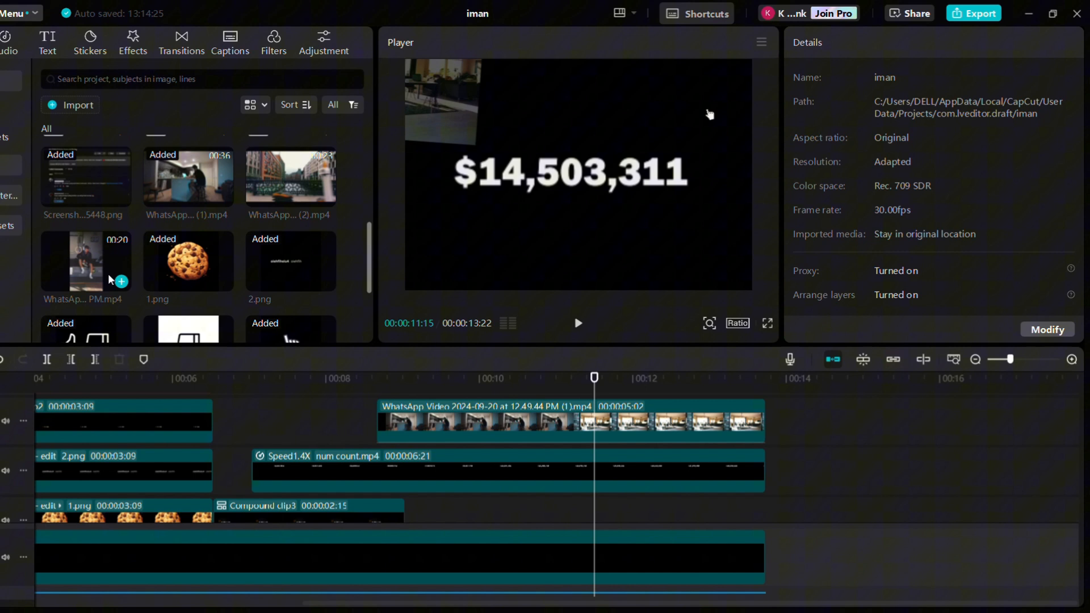
Place the WhatsApp video of the running man on a track at about 00:00:08:15 and shrink it in the preview
scroll(187, 238, down, 2)
drag(86, 230, 377, 471)
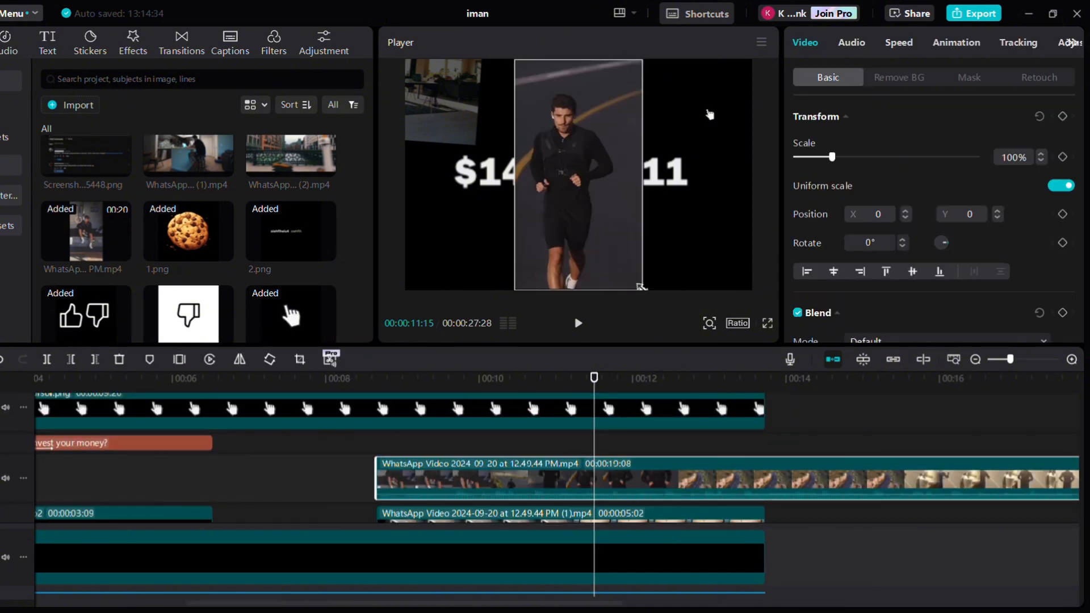
drag(641, 287, 610, 247)
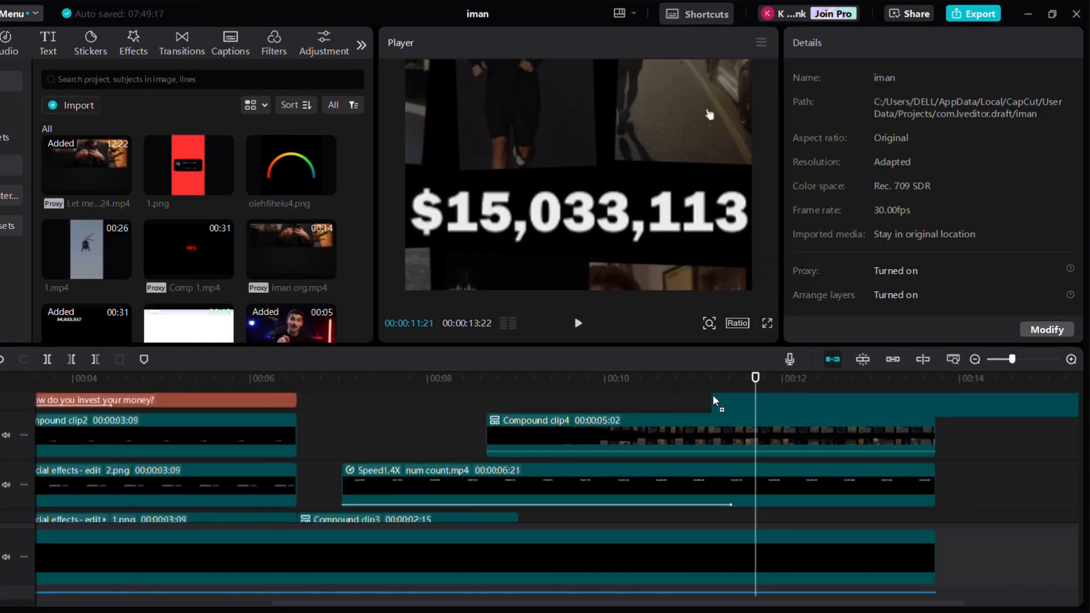
Place oiehflheiu4.png on an upper track at 00:00:11:21 and set its blend mode to Screen
drag(713, 394, 755, 427)
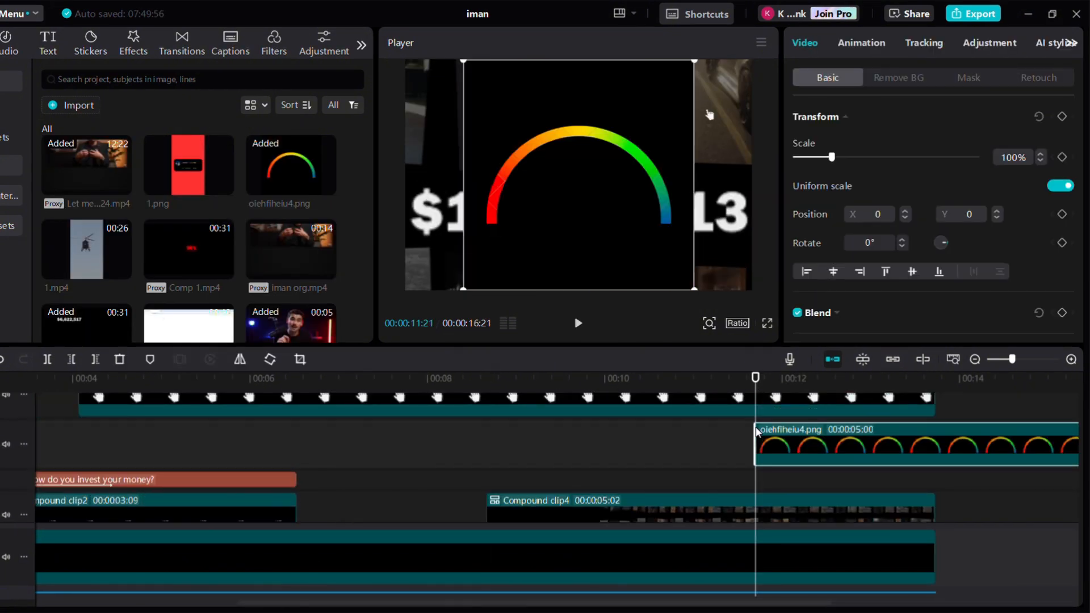
click(892, 246)
click(898, 332)
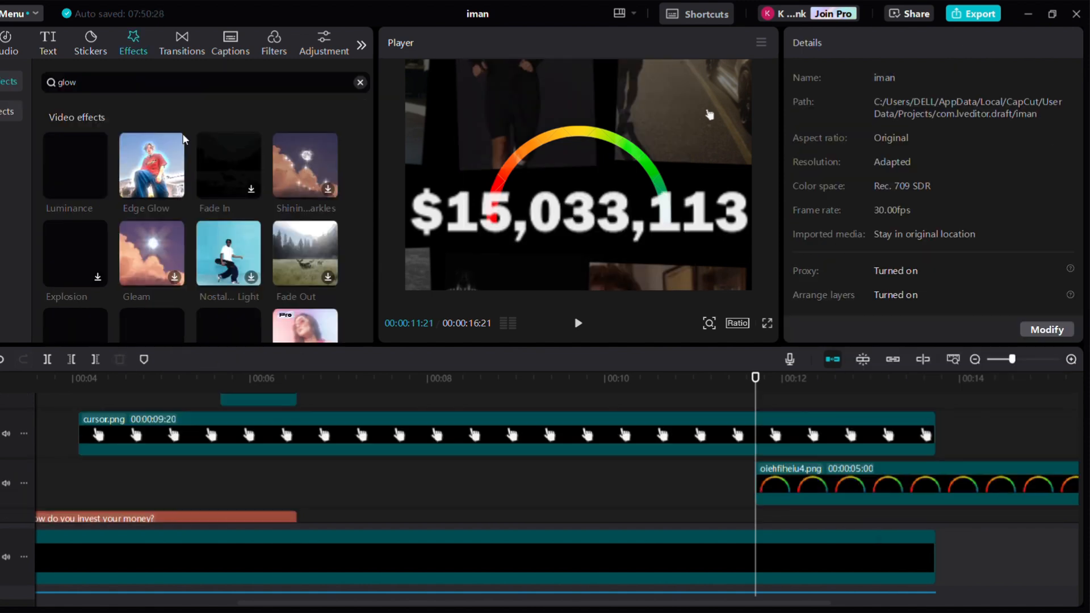
Apply the Edge Glow effect to the gauge clip and increase its Glow value
drag(183, 142, 807, 486)
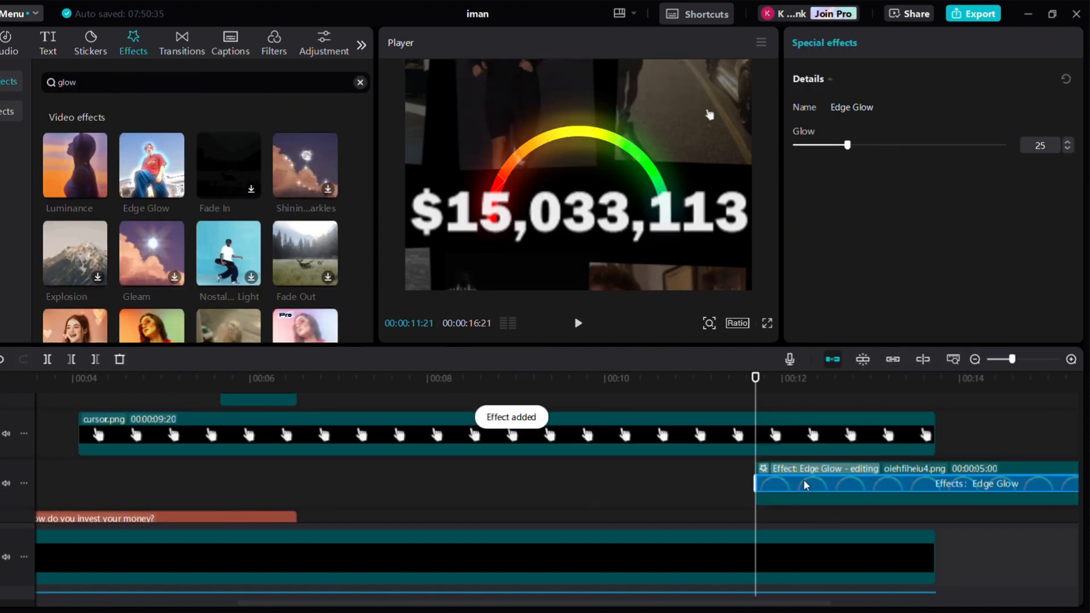
drag(848, 146, 885, 146)
click(618, 218)
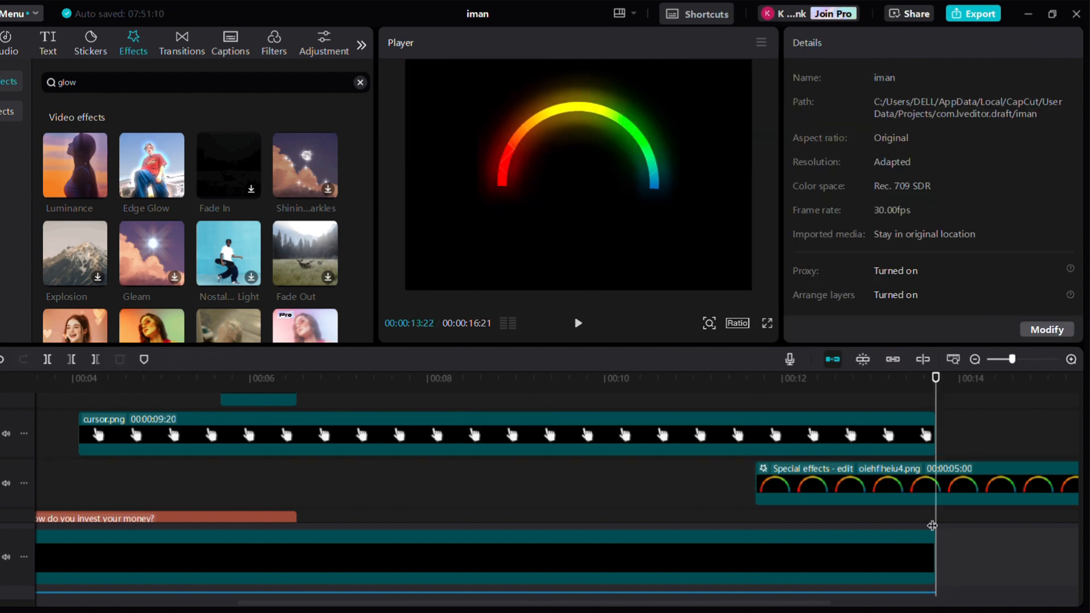
scroll(926, 430, down, 3)
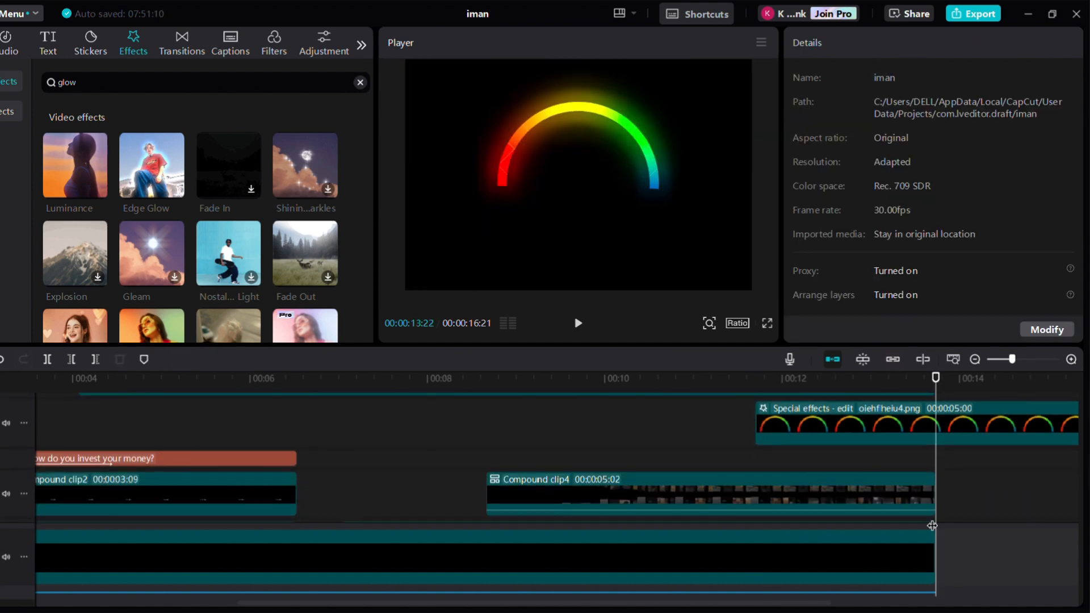
Apply a horizontal mask to the gauge clip and lower its line to just above the dollar figure
click(926, 429)
key(Up)
click(970, 80)
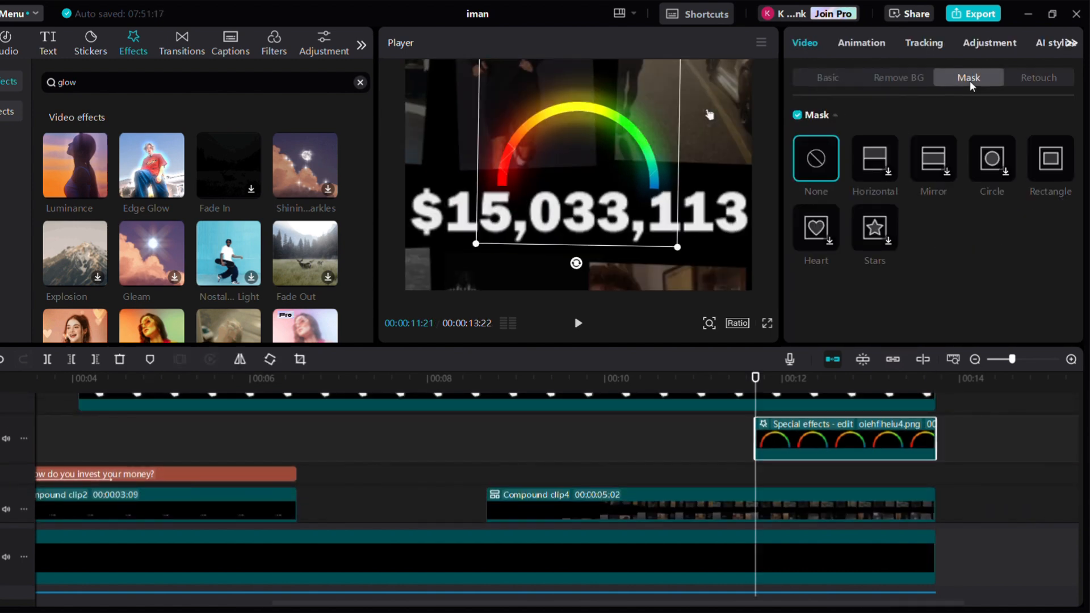
click(882, 167)
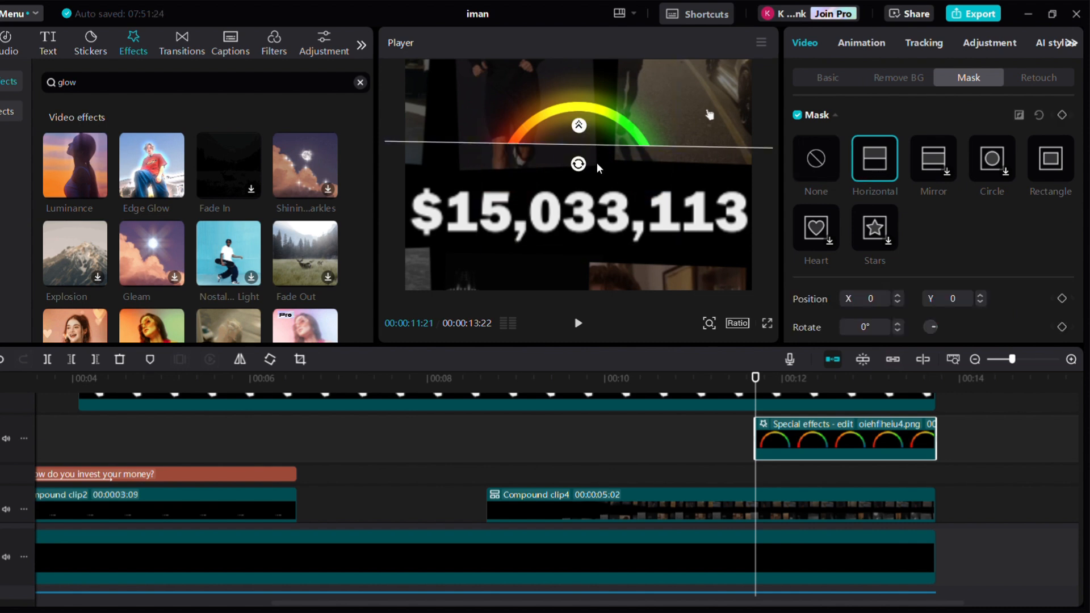
drag(592, 147, 591, 186)
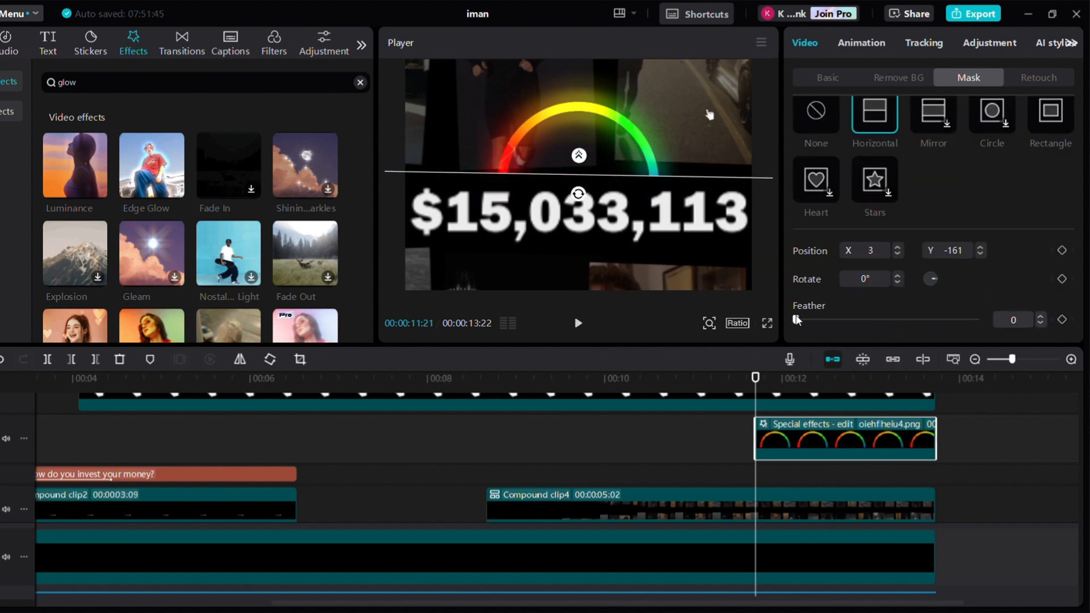
click(767, 323)
key(Escape)
Combine the gauge clip into a compound clip
key(Left)
key(Left)
key(Left)
key(Left)
key(Left)
key(Left)
key(Left)
key(alt+g)
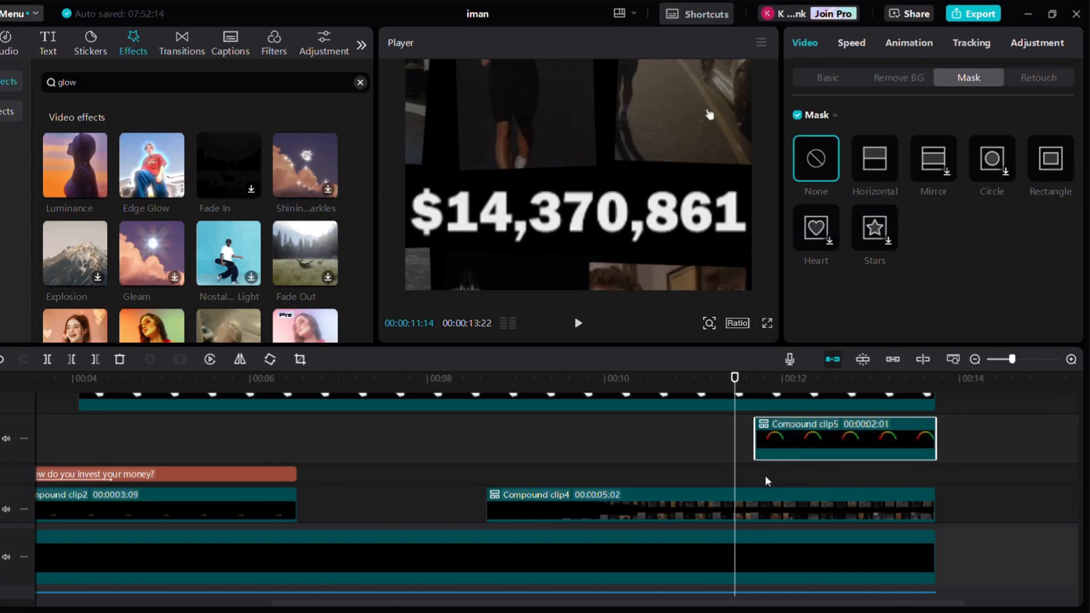
Apply a horizontal mask to the compound gauge clip, rotated -90° and positioned at the gauge's left edge
click(755, 488)
click(765, 453)
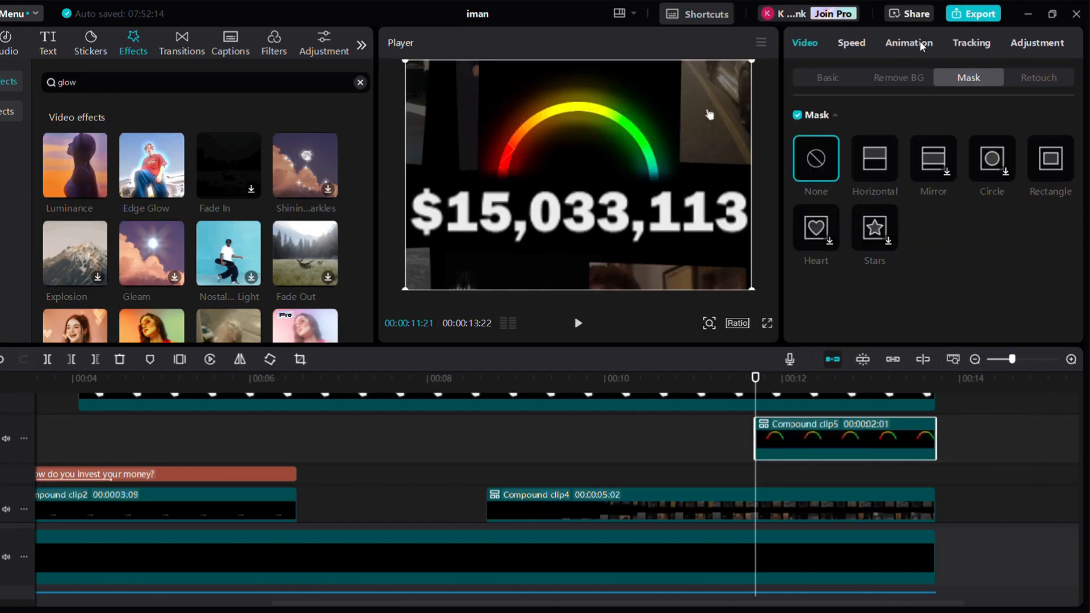
click(876, 167)
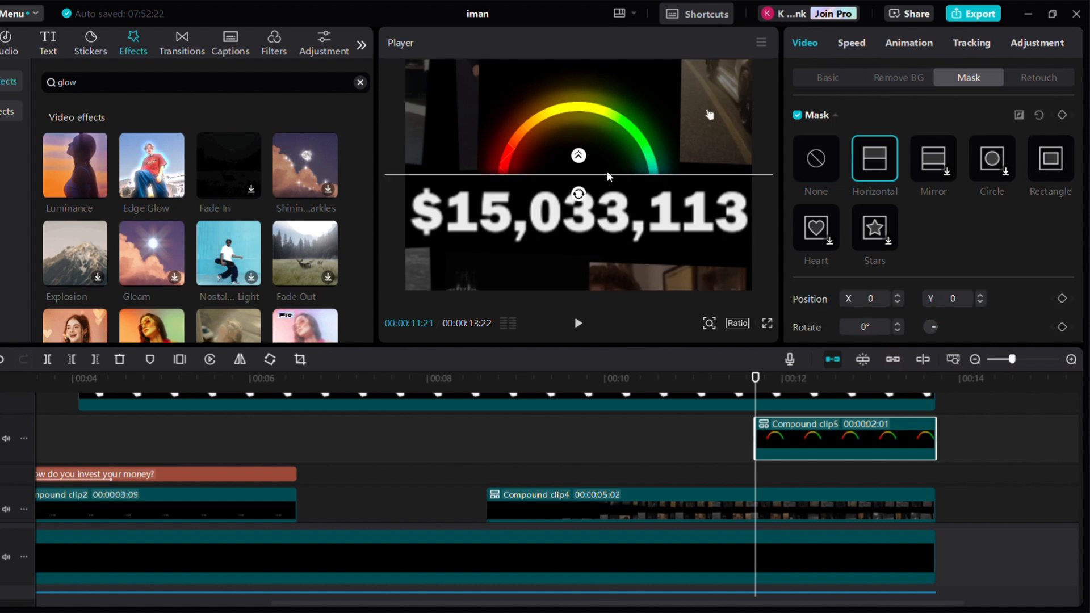
drag(578, 192, 487, 209)
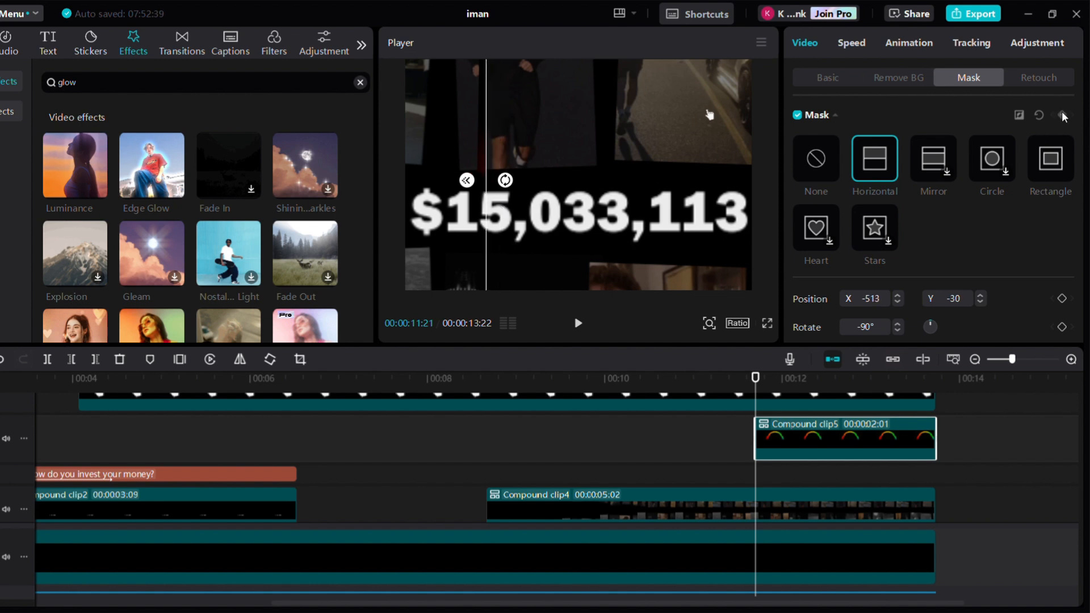
Keyframe the mask sliding right across the gauge to X 537 at about 00:00:12:08
key(Right)
key(Right)
key(Right)
key(Right)
key(Right)
key(Right)
key(Right)
key(Right)
key(Right)
key(Right)
key(Right)
key(Right)
key(Right)
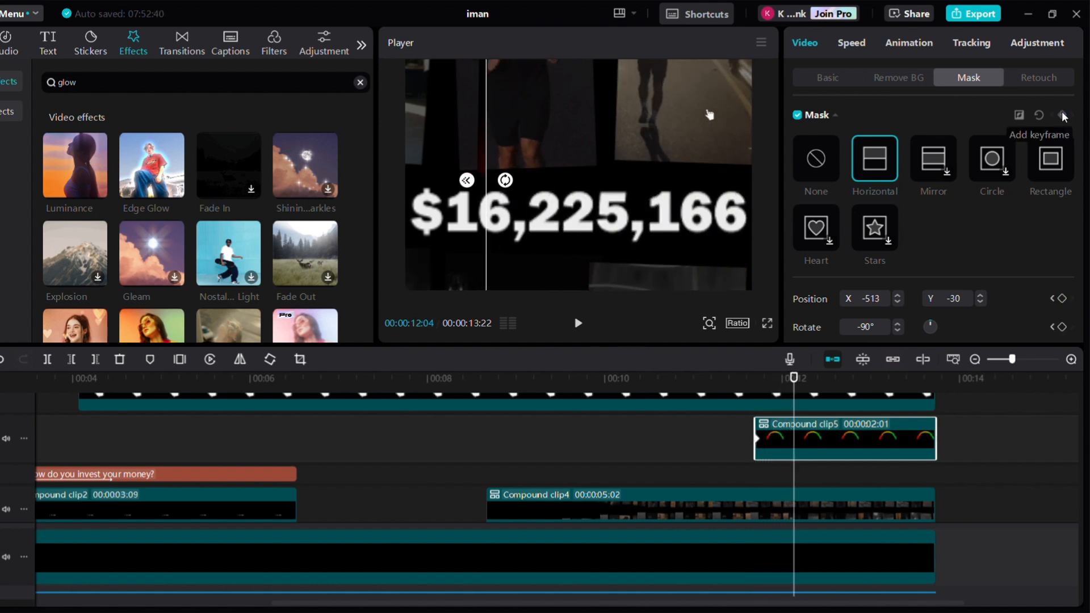
key(Right)
key(Right)
key(Right)
key(Right)
drag(487, 208, 679, 215)
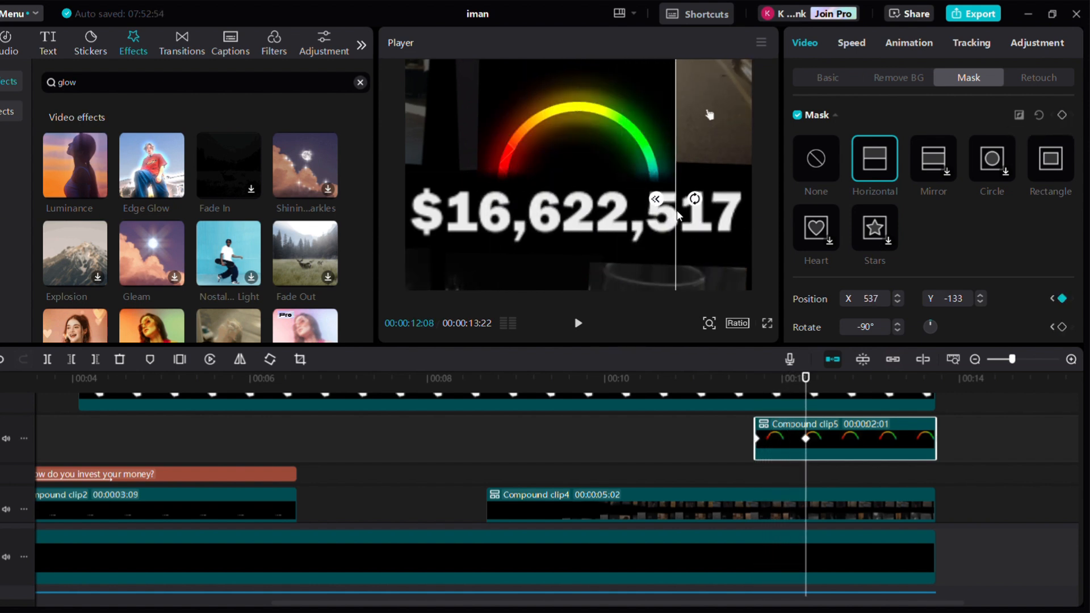
Reshape the mask position's keyframe curve to ease the wipe
key(alt+k)
click(925, 416)
scroll(920, 419, up, 3)
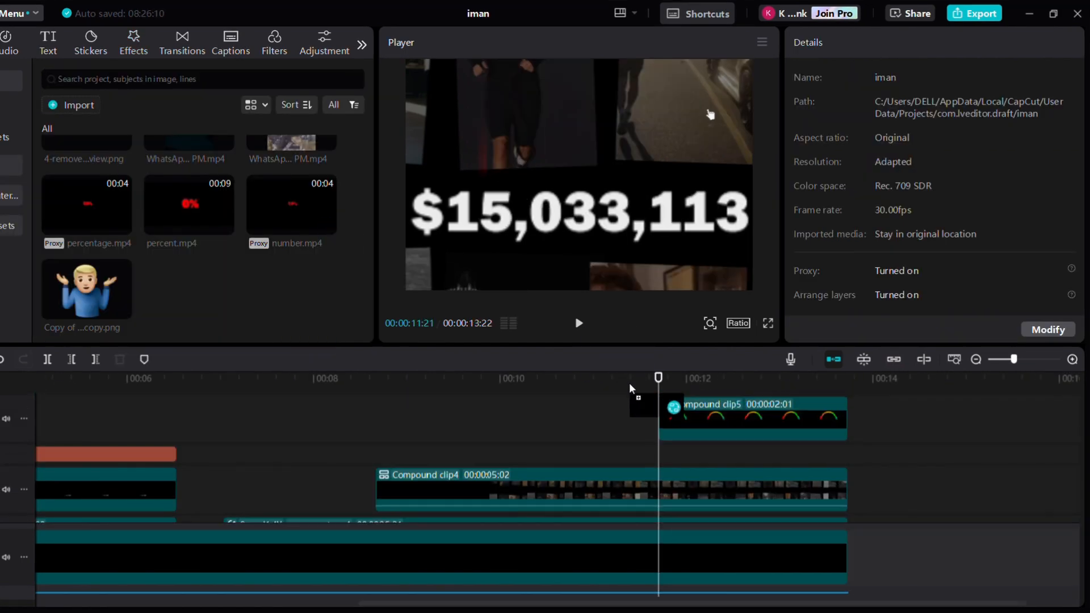
drag(629, 382, 659, 423)
scroll(852, 193, down, 2)
Set the number.mp4 clip's blend mode to Screen and scale it to 158%
click(842, 234)
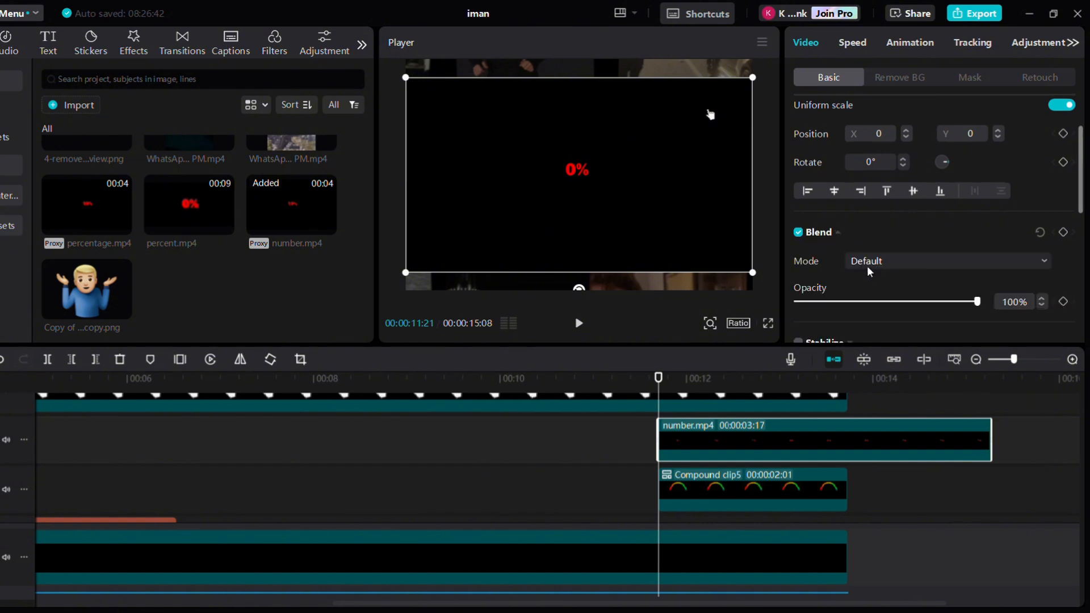
click(867, 265)
click(869, 333)
scroll(838, 170, up, 2)
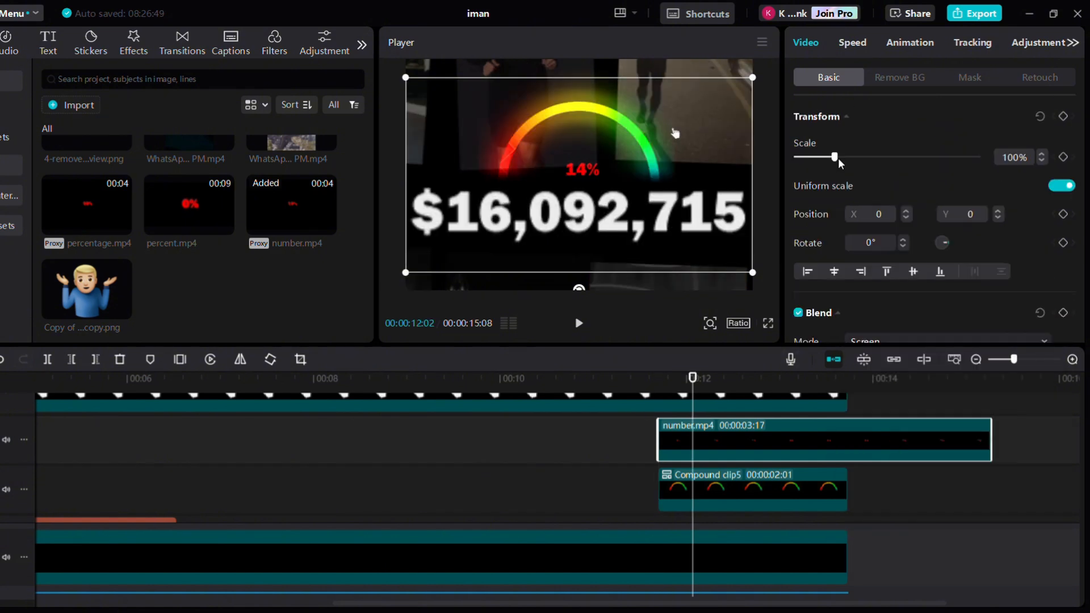
drag(836, 157, 852, 159)
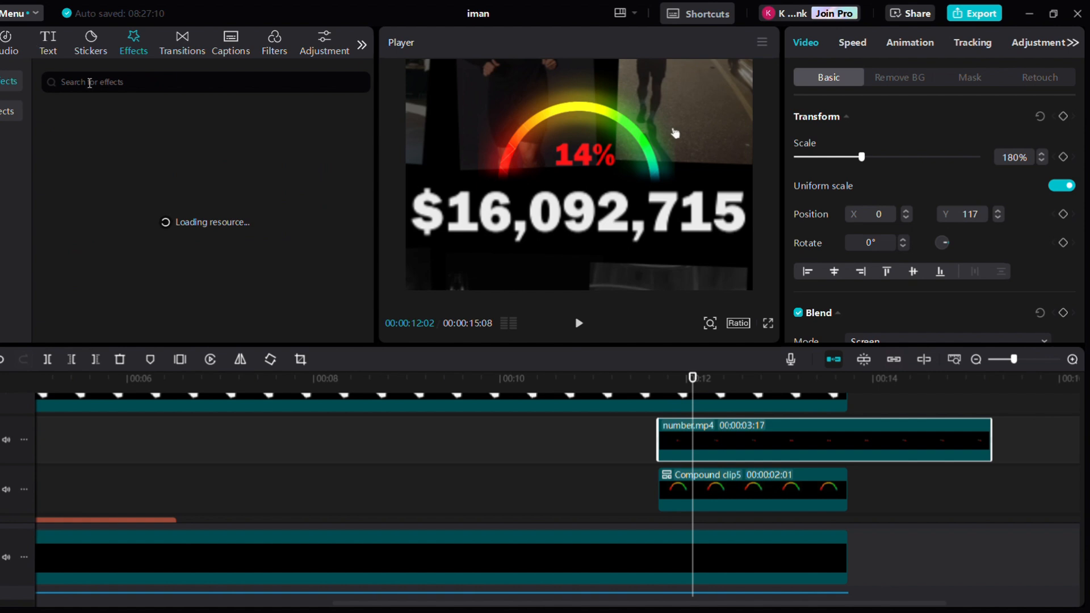
Apply the Luminance effect to number.mp4 and set Filters 0, Strength 65 and Rotate 0
drag(152, 165, 696, 453)
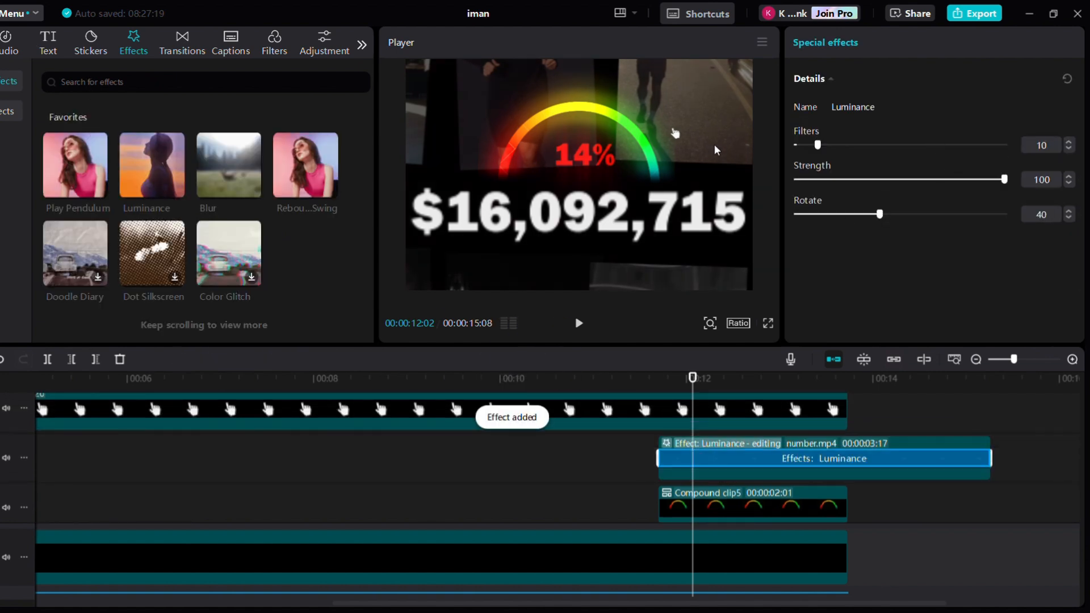
drag(880, 216, 825, 221)
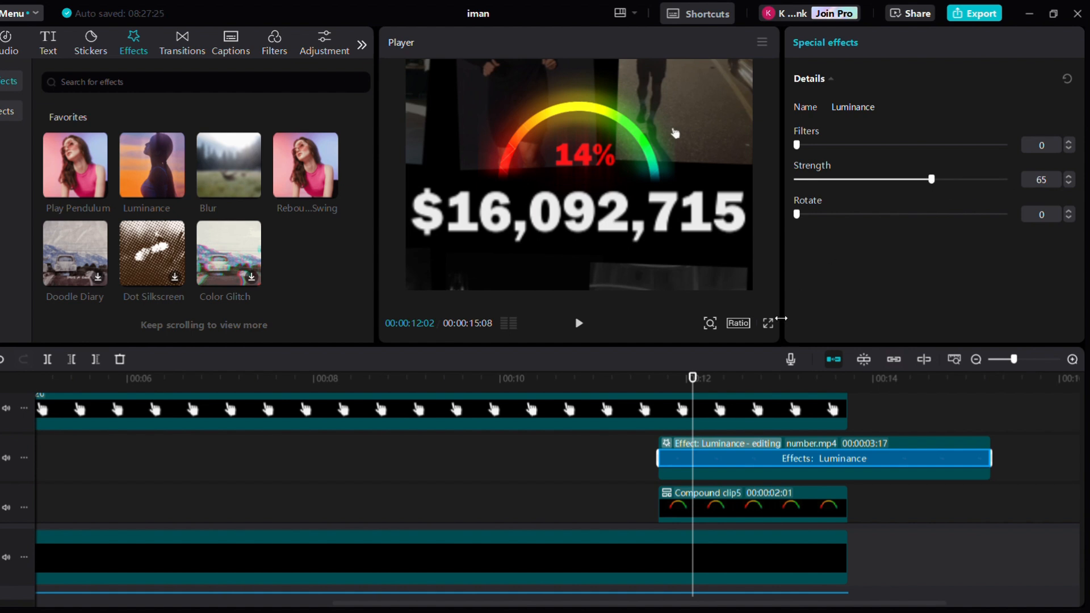
Split the number.mp4 effect clip at 00:00:12:19 and delete its first part
click(754, 473)
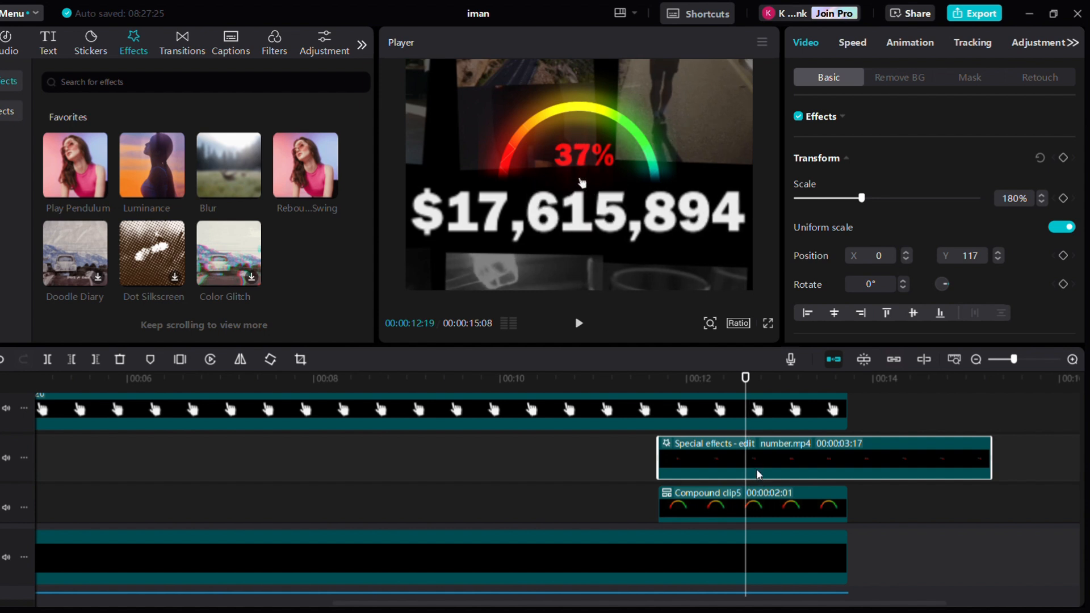
key(ctrl+b)
click(731, 470)
key(Delete)
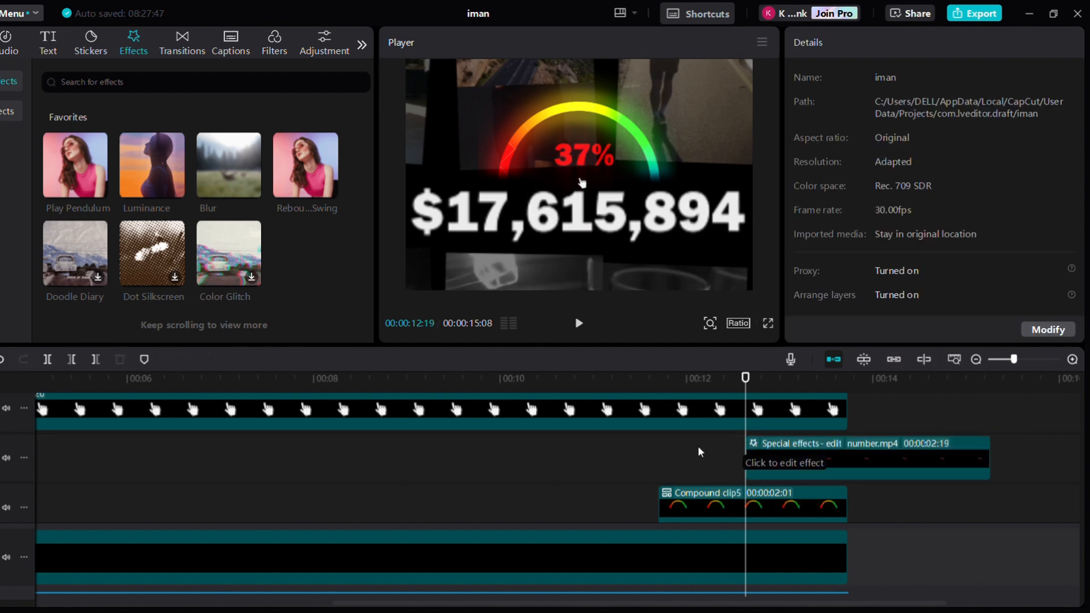
Add a default text layer at 00:00:11:21 and change its content to "Aren't there yet"
click(683, 491)
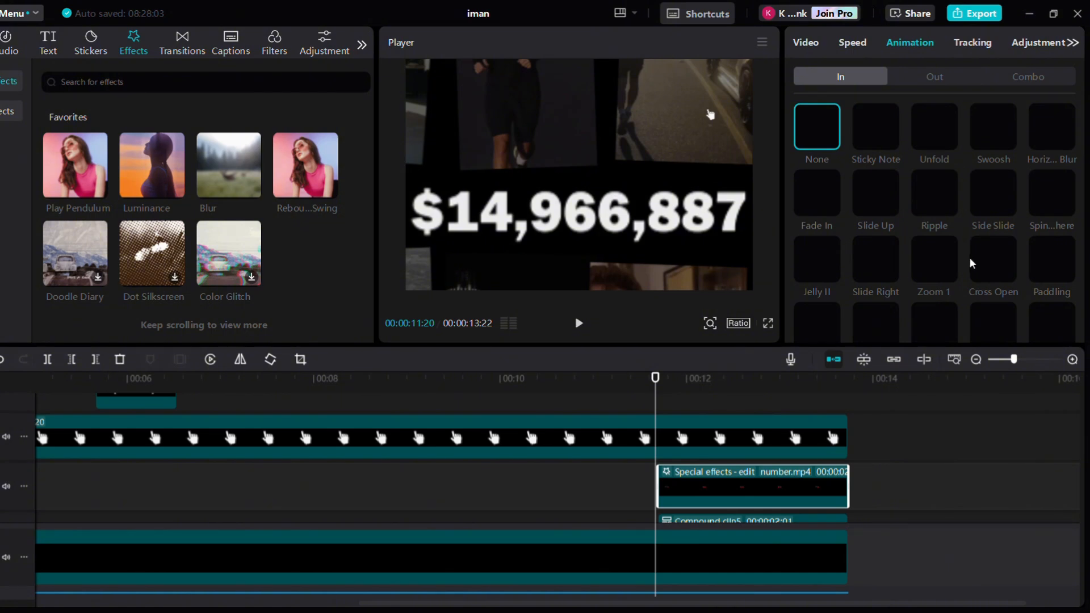
scroll(973, 262, down, 5)
click(818, 230)
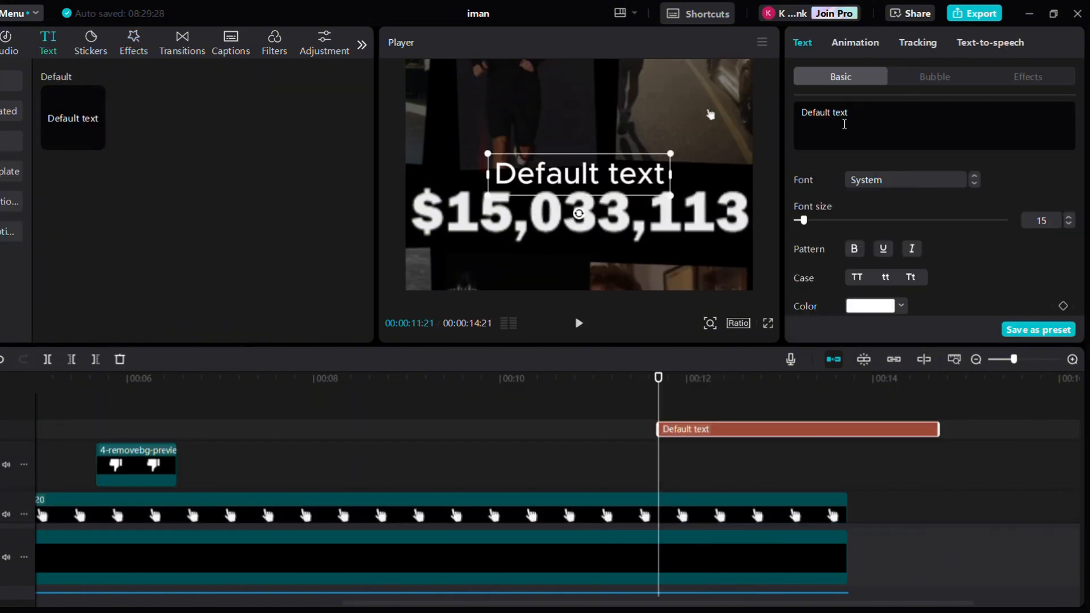
click(844, 124)
text(Aren't there yet)
Set the text's font to Poppins and shrink it to sit just above the dollar figure
click(909, 180)
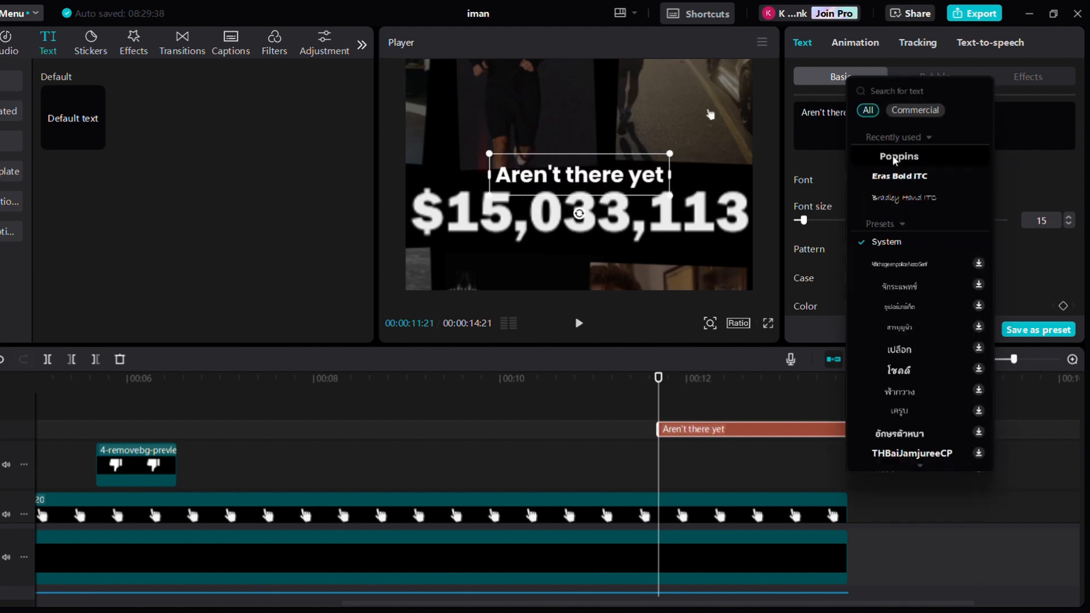
click(915, 156)
drag(672, 153, 628, 166)
Apply the Type 1 in-animation to the text and trim the text clip's end to 00:00:13:22
click(855, 43)
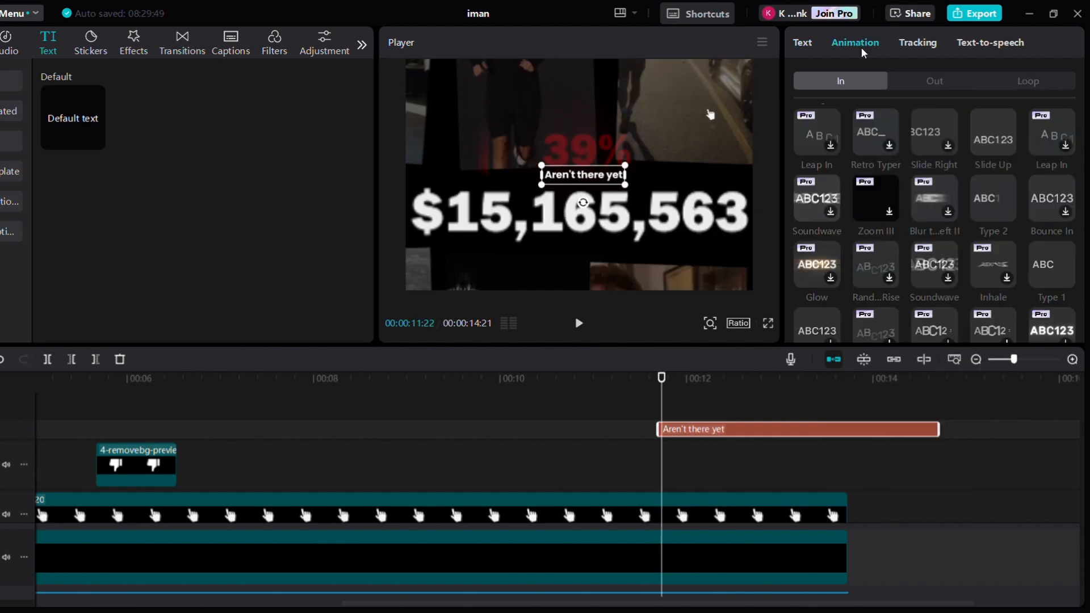
click(1052, 264)
click(842, 397)
click(852, 430)
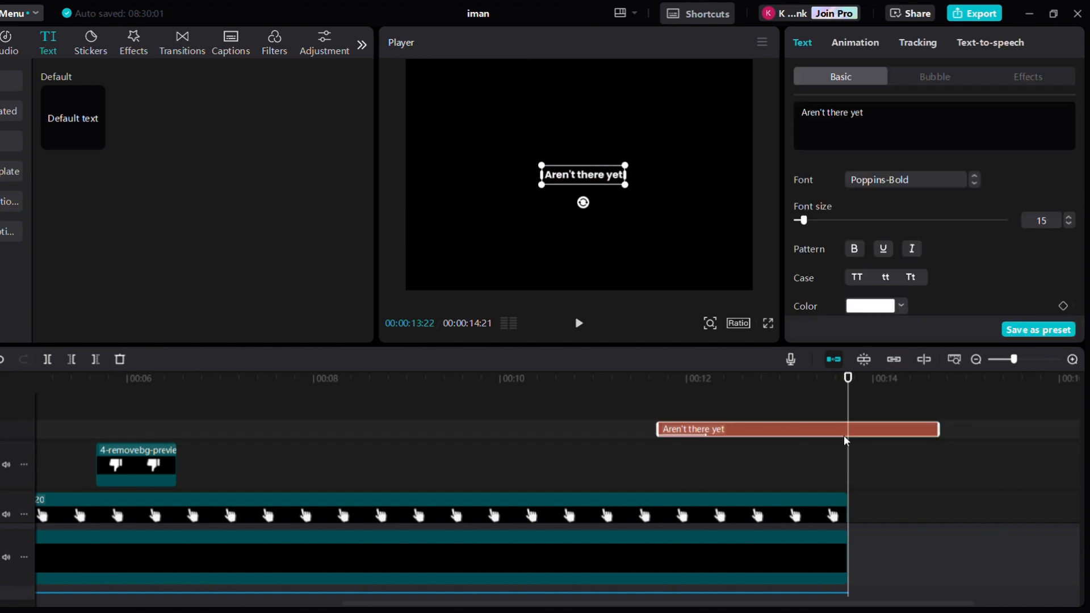
drag(938, 429, 847, 429)
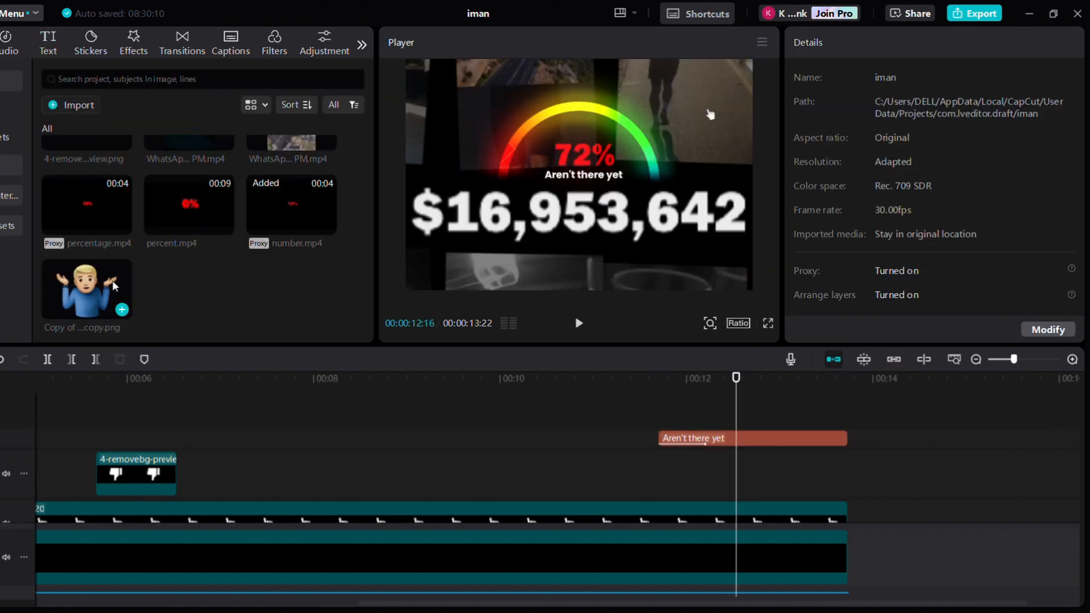
Add the shrugging-man emoji image at the text's start and scale it down beside the text
drag(114, 287, 657, 477)
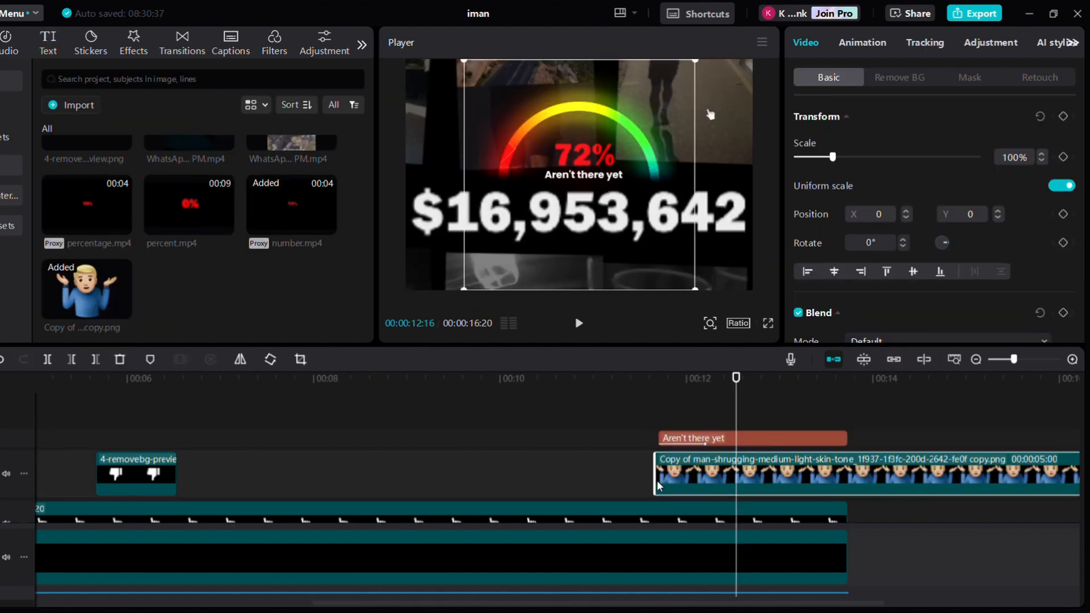
scroll(588, 208, up, 5)
drag(588, 208, 616, 213)
drag(611, 211, 479, 212)
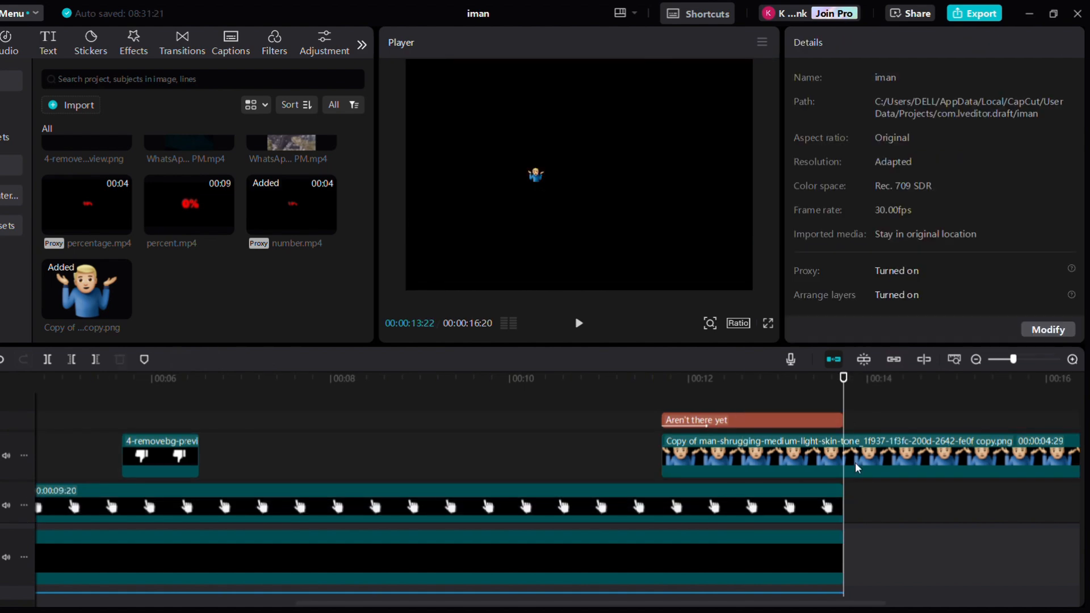
Trim the emoji clip's end to 00:00:13:22 to match the text
click(840, 452)
click(853, 452)
click(662, 402)
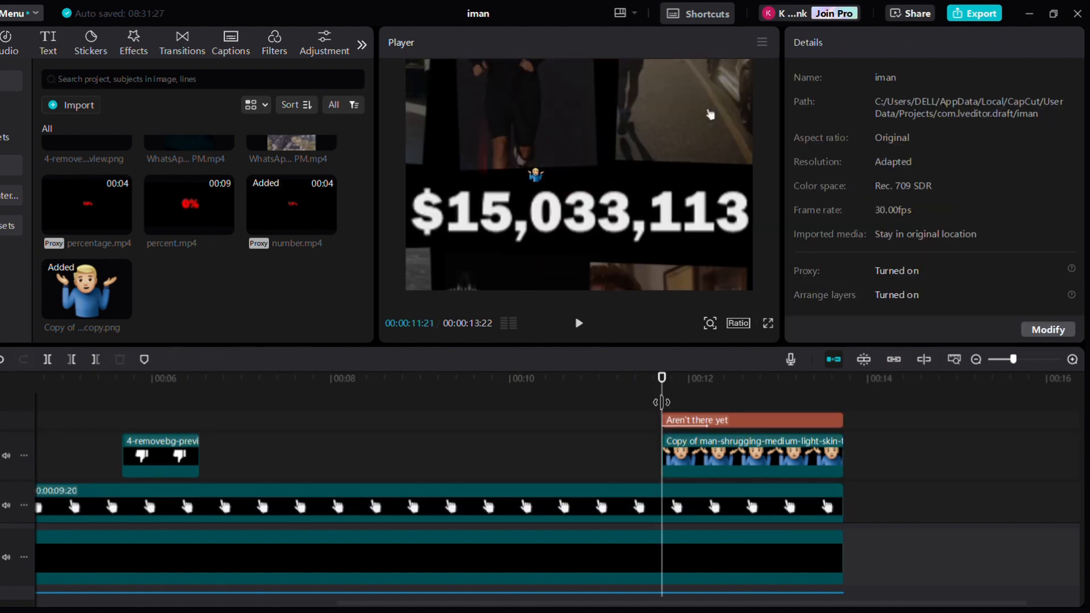
Add a transform keyframe to the shrugging emoji at 00:00:11:21 with scale 7% and X -482
scroll(674, 467, down, 1)
click(674, 467)
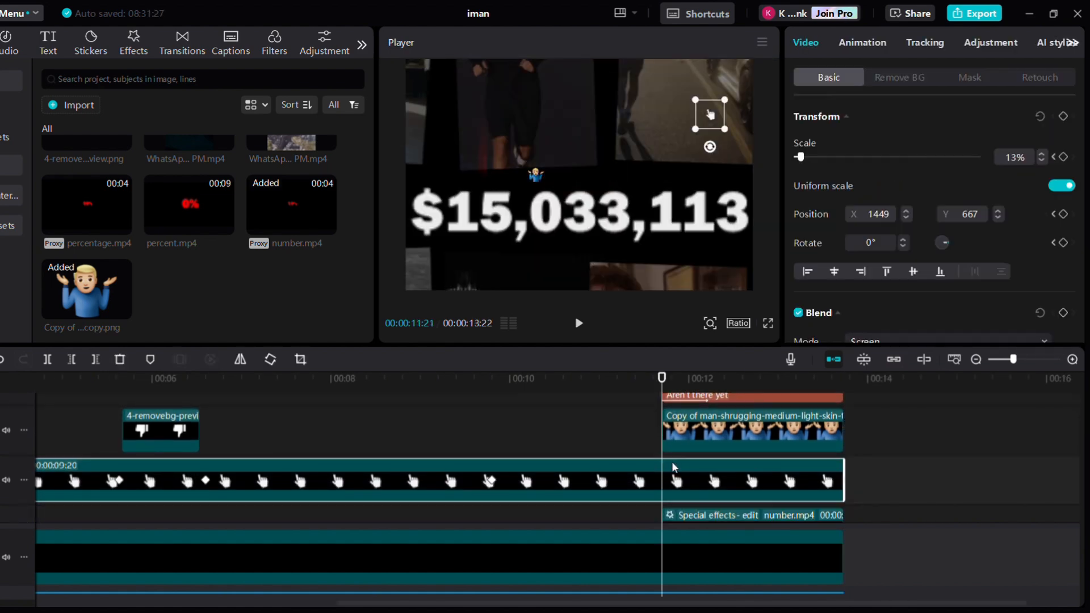
click(1065, 118)
key(space)
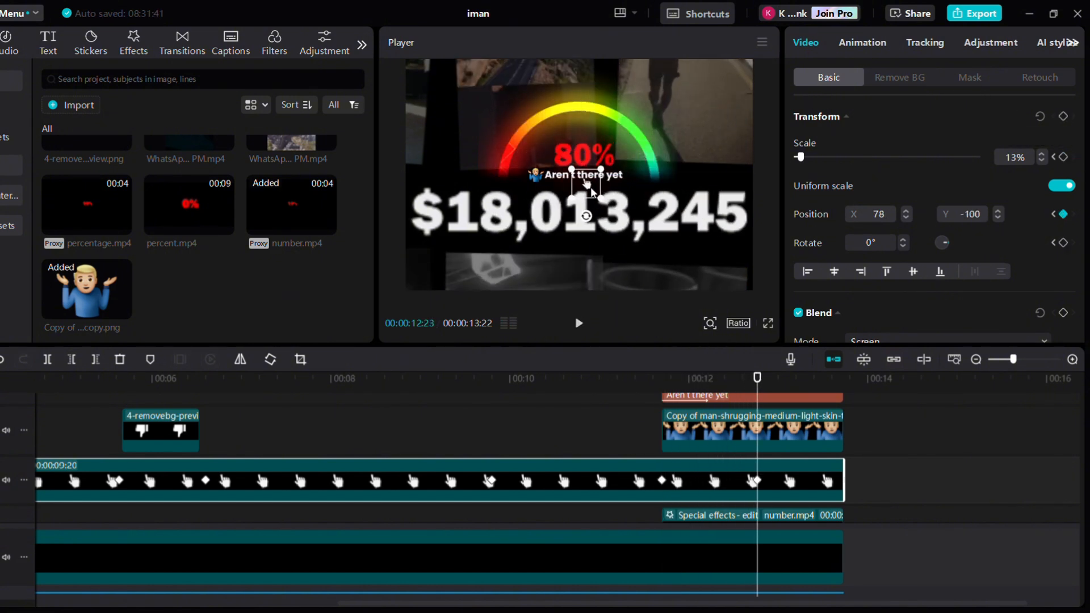
key(alt+k)
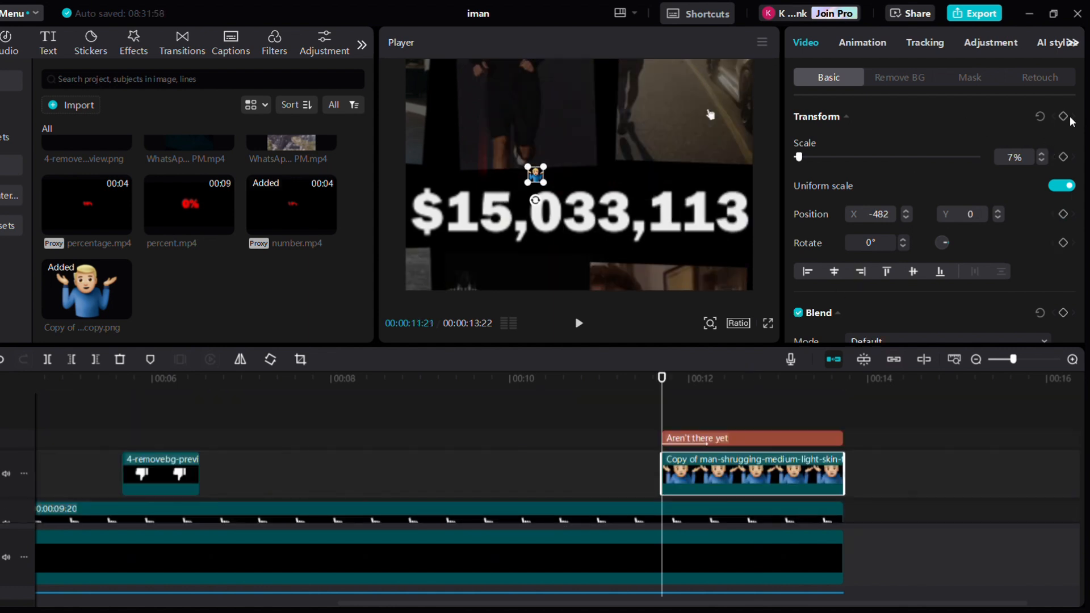
key(space)
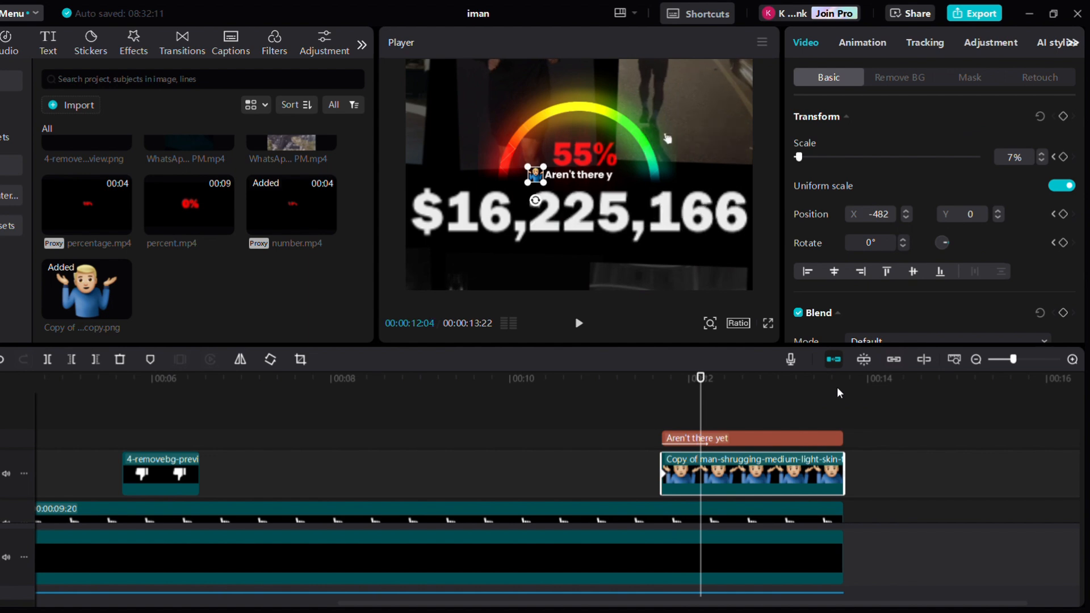
key(space)
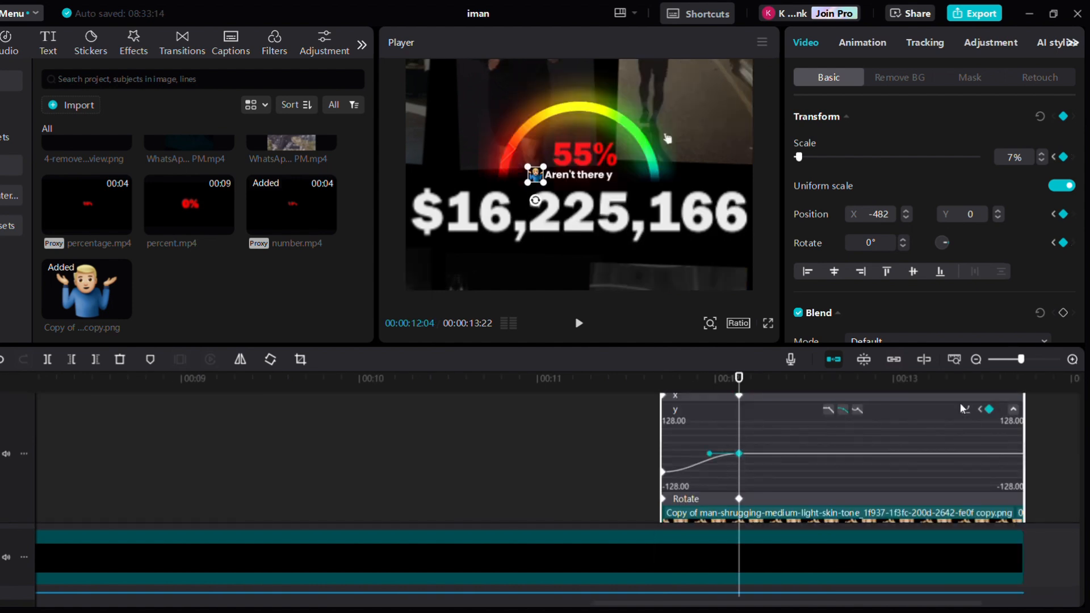
Review the emoji keyframe's easing graph options and play back the animation
click(964, 409)
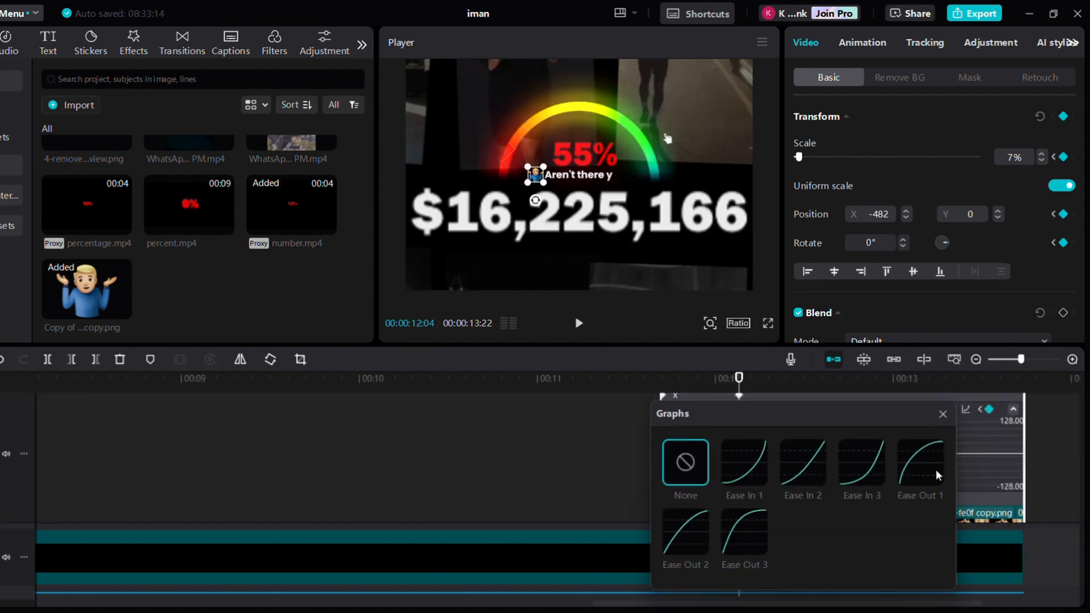
click(943, 414)
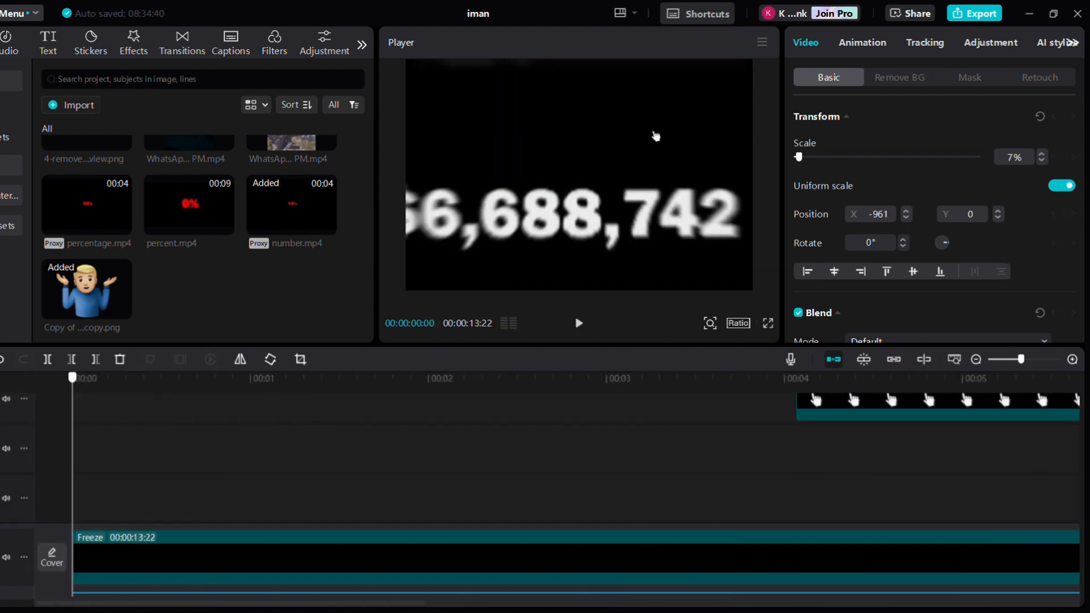
click(767, 324)
key(space)
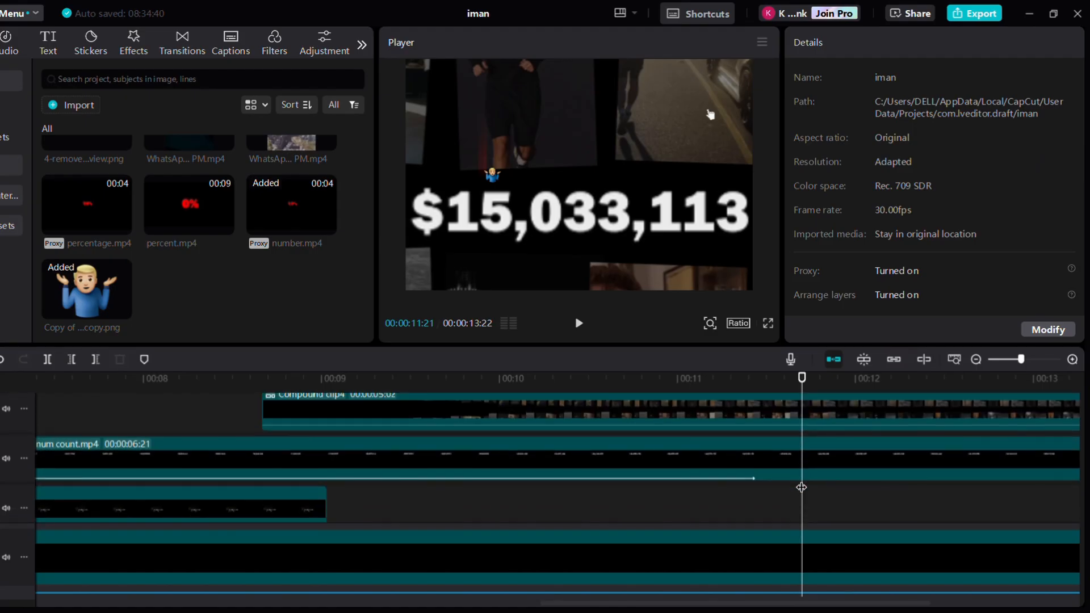
Split the num count.mp4 clip and Compound clip4 at 00:00:11:20
key(ctrl+b)
click(738, 441)
key(ctrl+b)
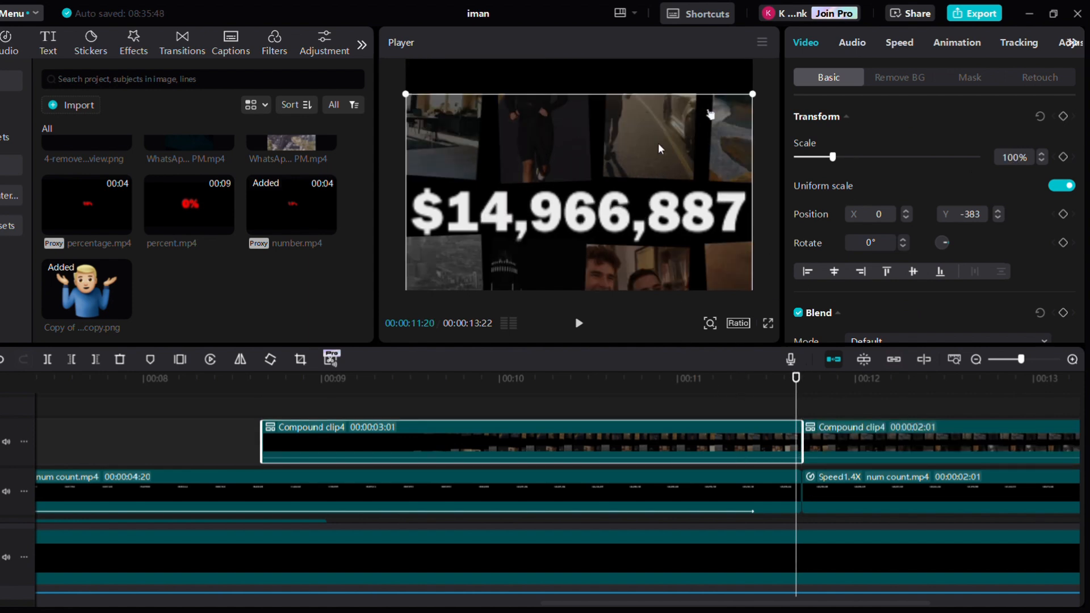
Nudge the first Compound clip4 section slightly up and right in the frame
mouse_move(661, 149)
mouse_down()
mouse_move(660, 135)
mouse_move(672, 137)
mouse_up()
click(652, 502)
key(Return)
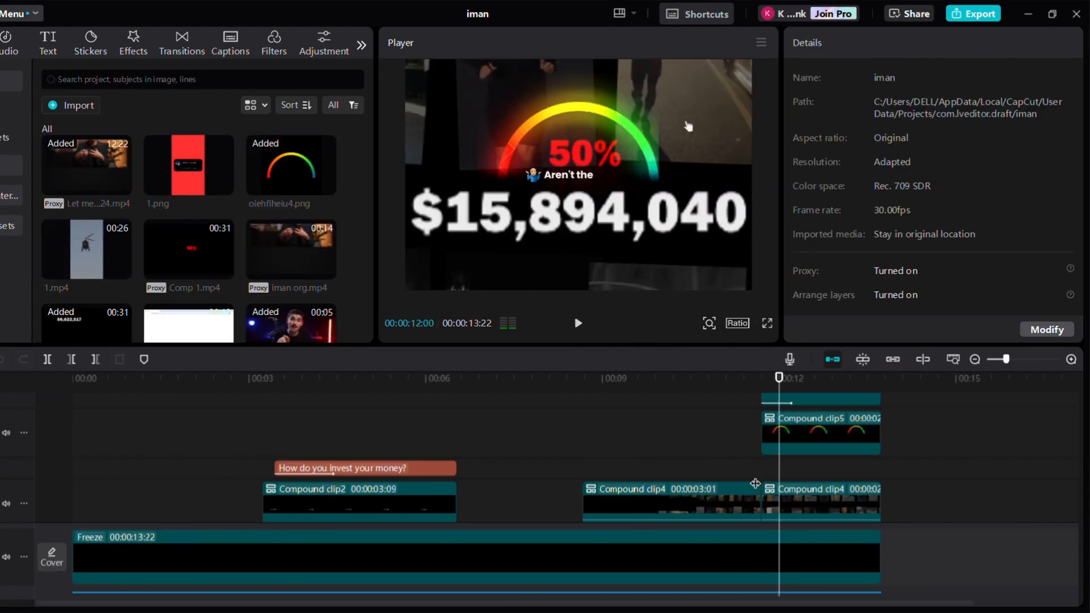
Step frame by frame through the gauge compound clip's reveal
click(783, 440)
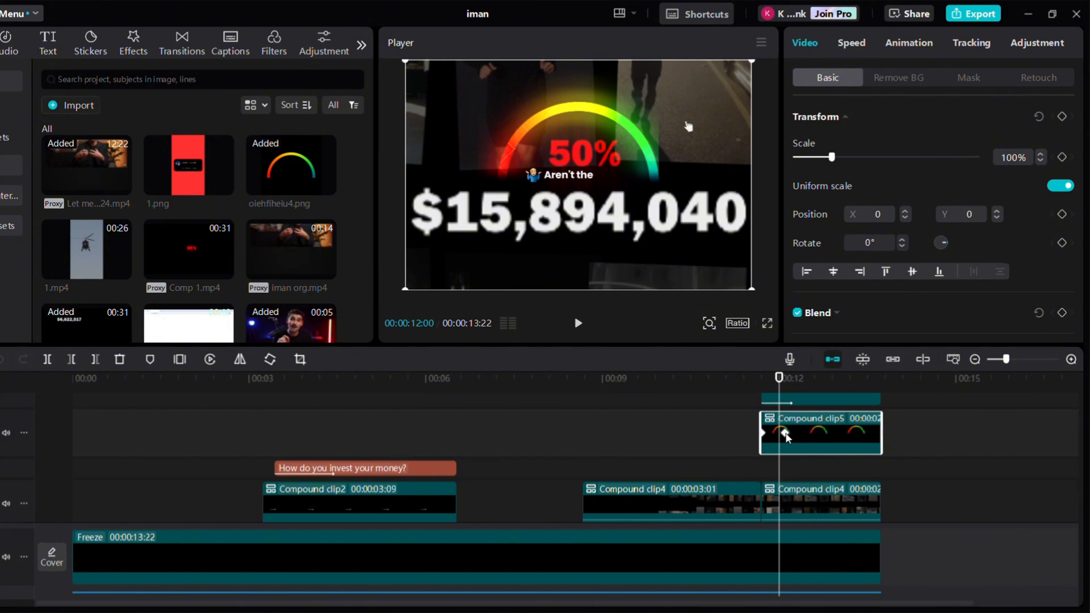
key(Right)
key(Right)
key(Right)
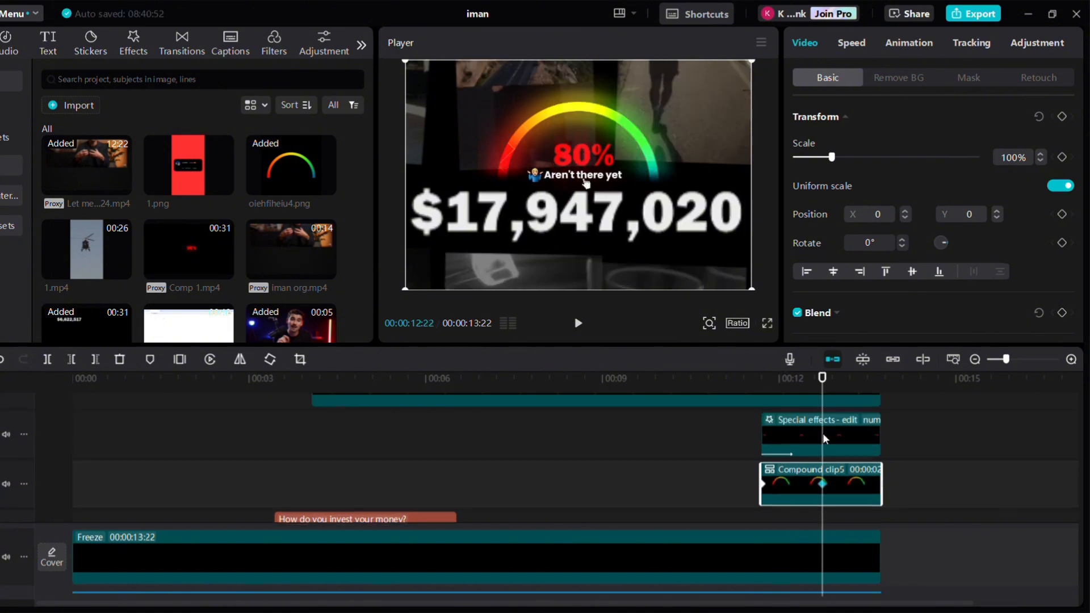
Export the video as iman(1) at 1080P, H.264, mp4, 30fps
key(ctrl+e)
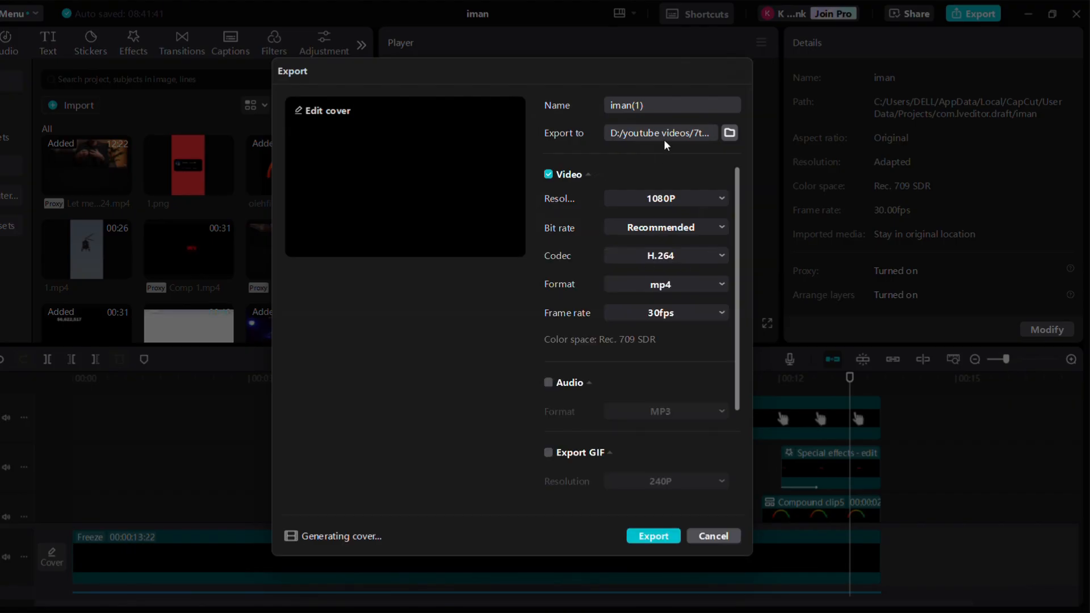
click(645, 540)
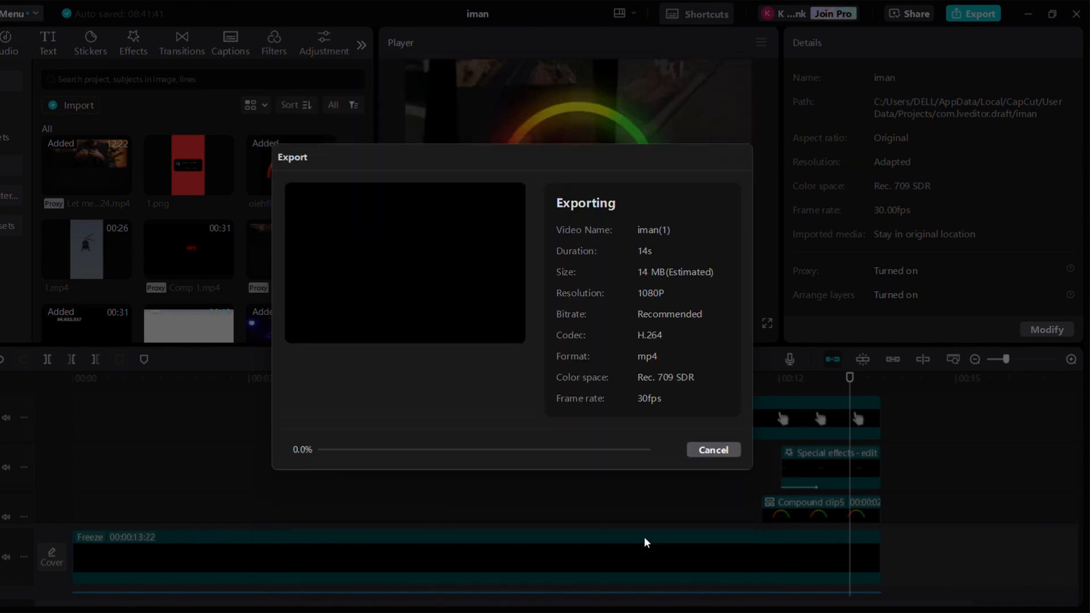